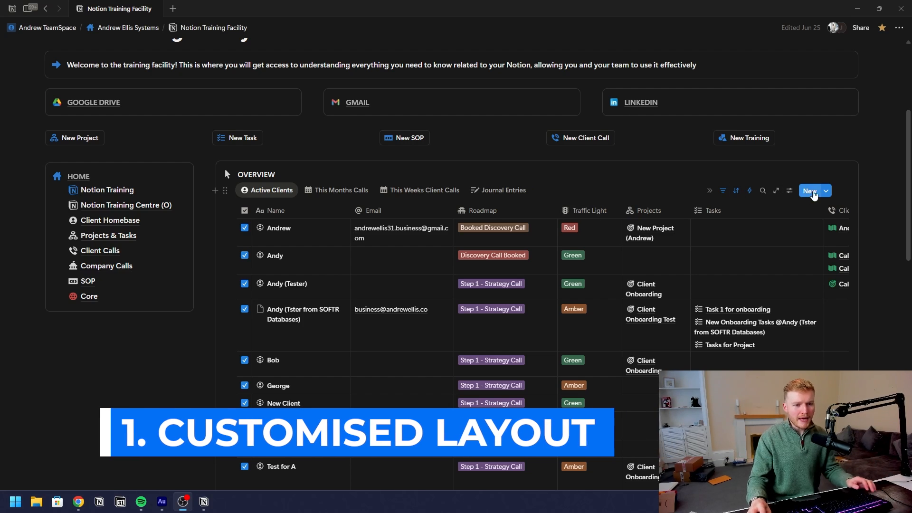
- Open the New Client template of the Clients database for editing as a full page
left_click(826, 191)
left_click(897, 224)
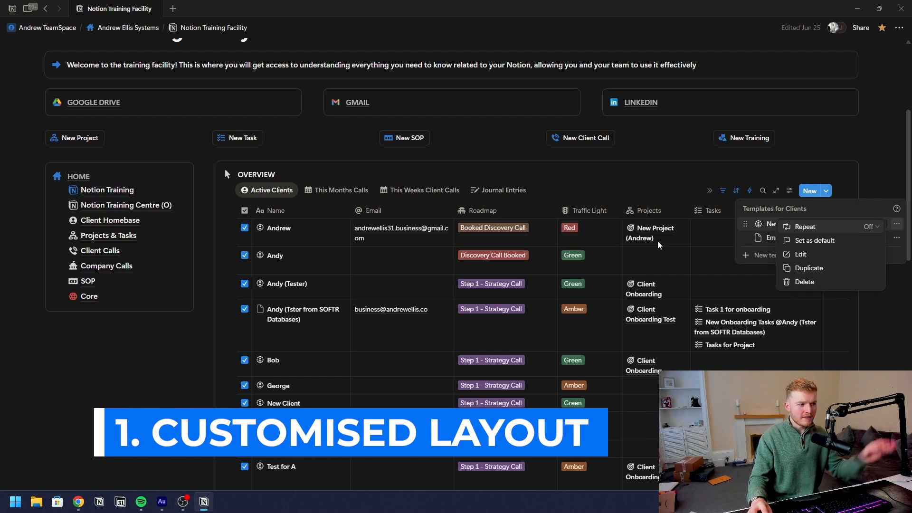
left_click(803, 255)
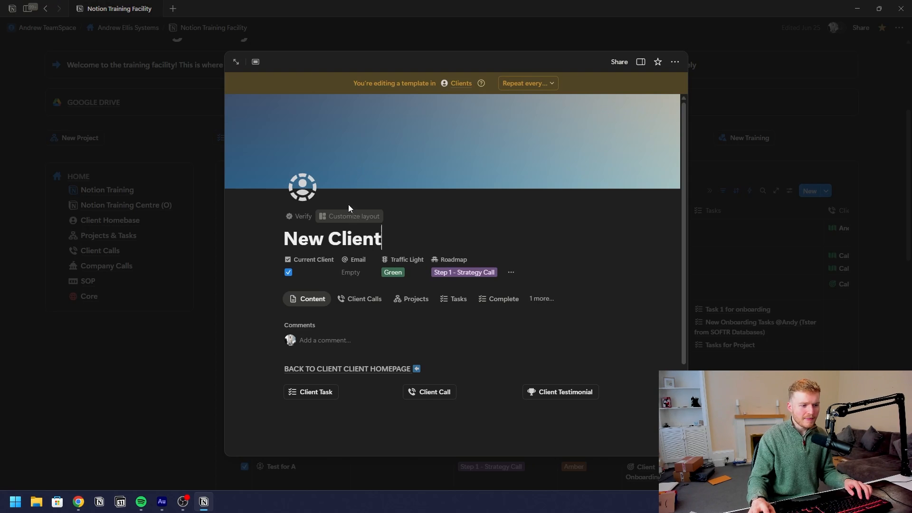
left_click(236, 62)
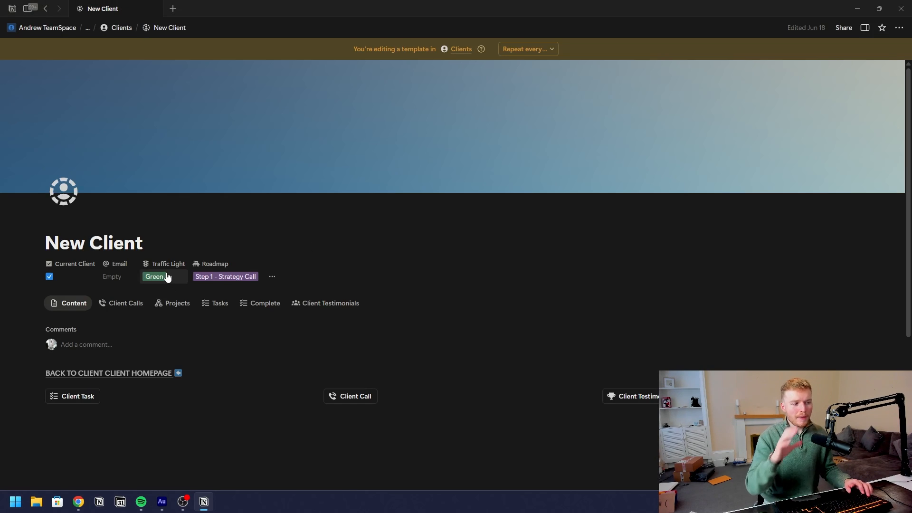
- Try adding a table database in the empty area below the client buttons, and delete it
scroll(95, 214, "down", 5)
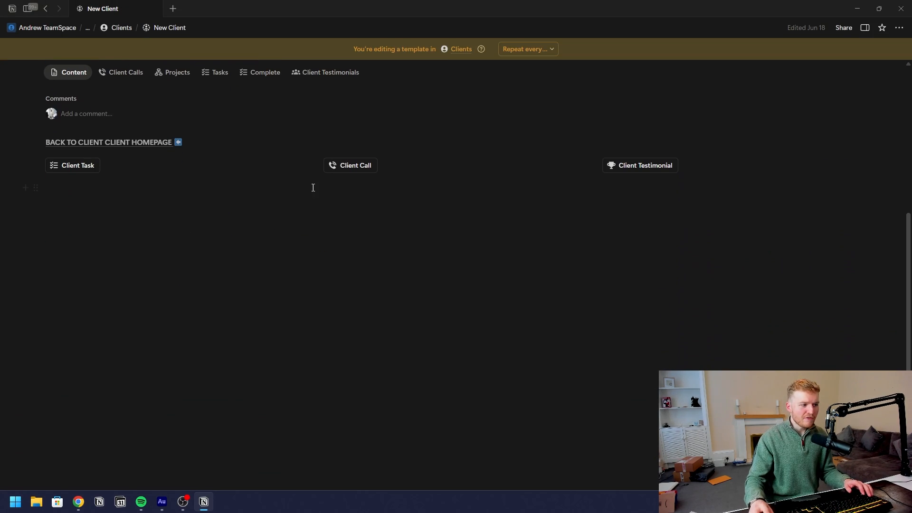
left_click(296, 302)
type("/table")
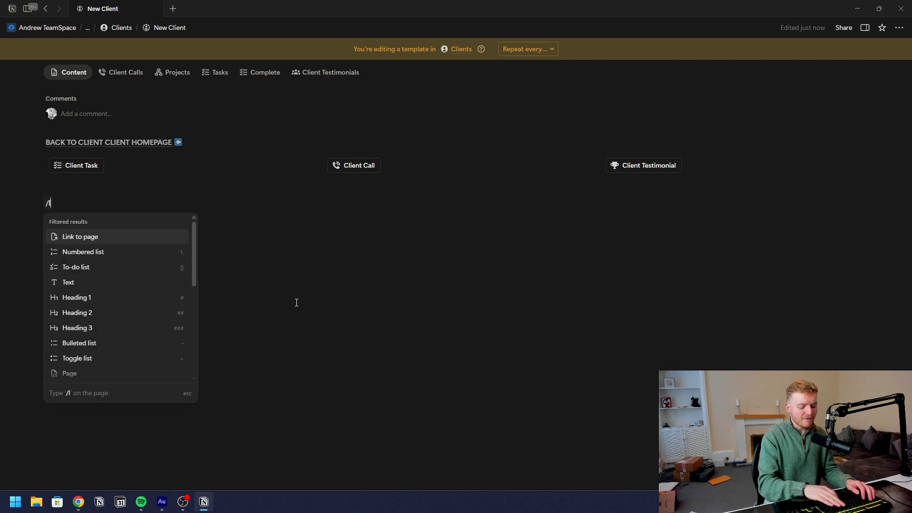
key("Return")
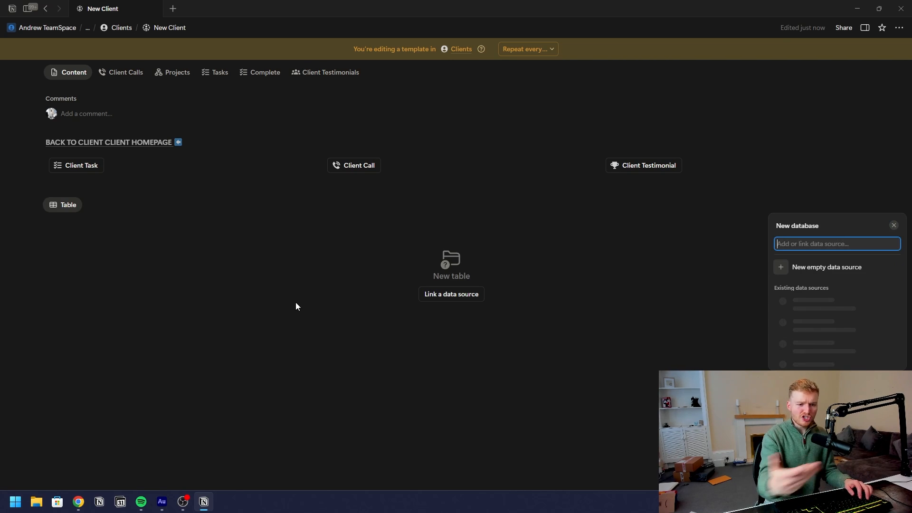
left_click(102, 295)
left_click(35, 209)
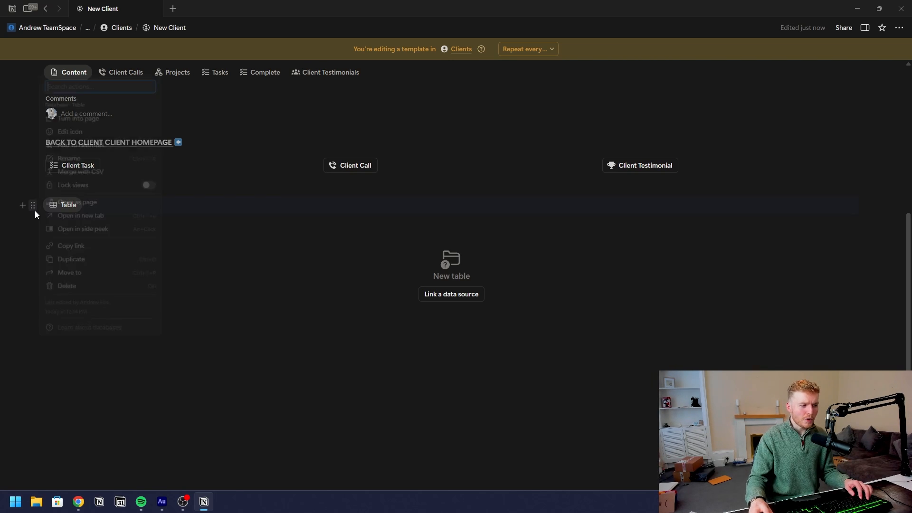
key("Delete")
left_click(61, 213)
type("/")
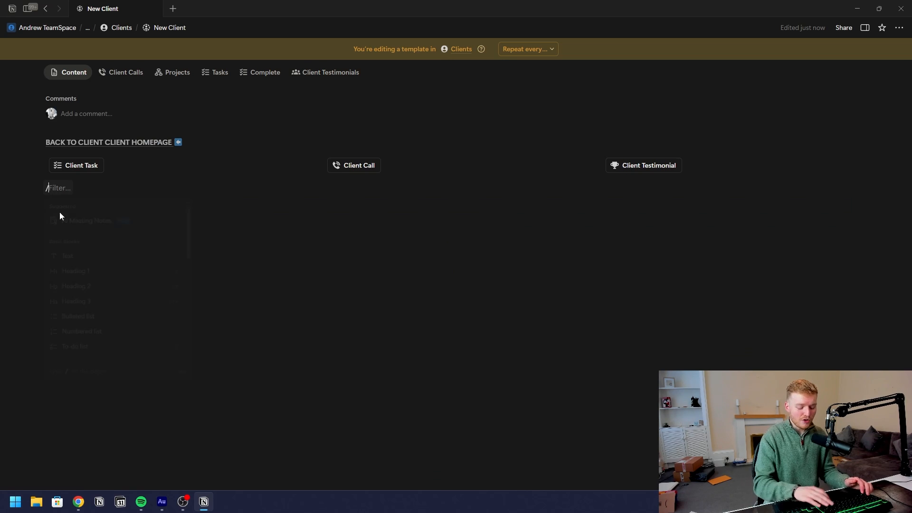
key("BackSpace")
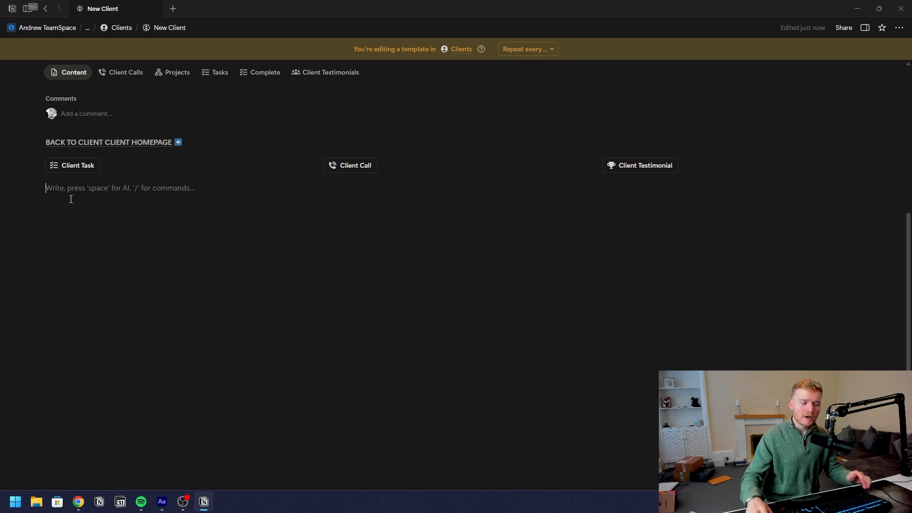
- Review the Heading's pinned and unpinned properties in the template's layout customization, and apply the layout to all pages
scroll(170, 179, "up", 5)
left_click(116, 222)
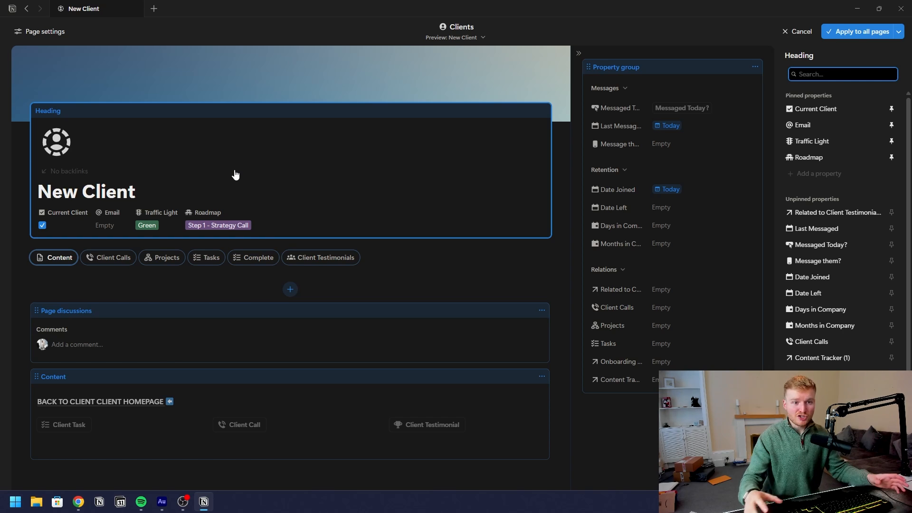
left_click(286, 212)
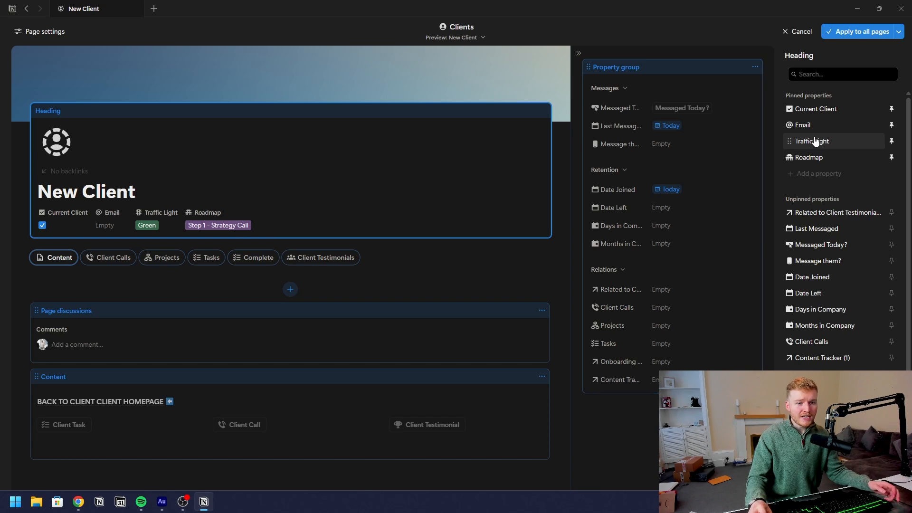
scroll(861, 340, "down", 1)
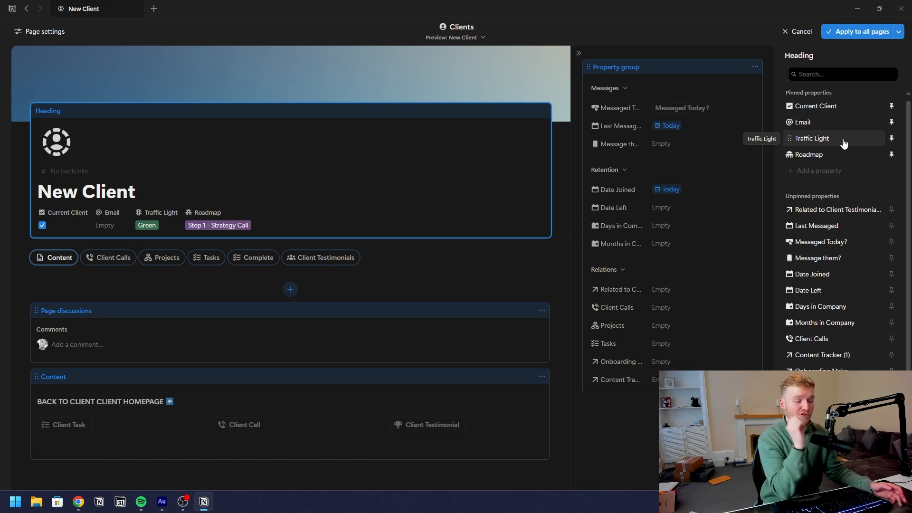
left_click(856, 32)
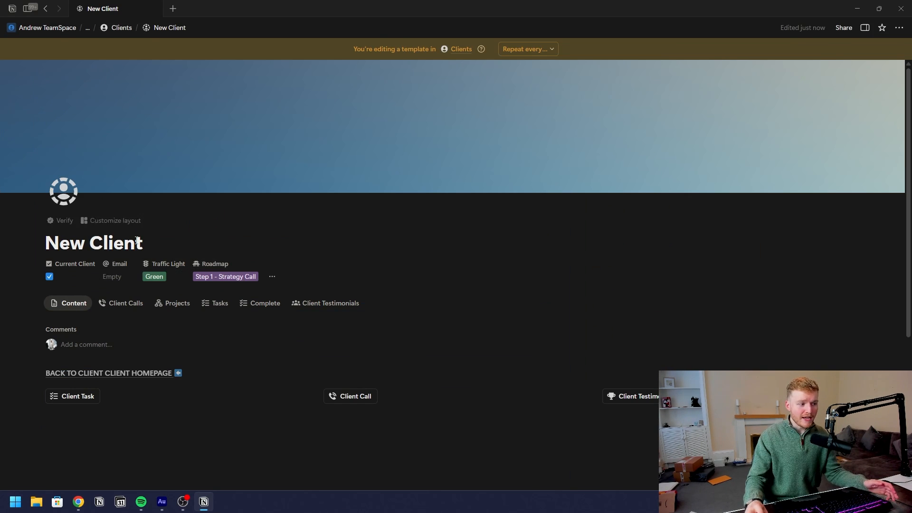
- Customize the New Client layout again and select the Page discussions section
left_click(122, 221)
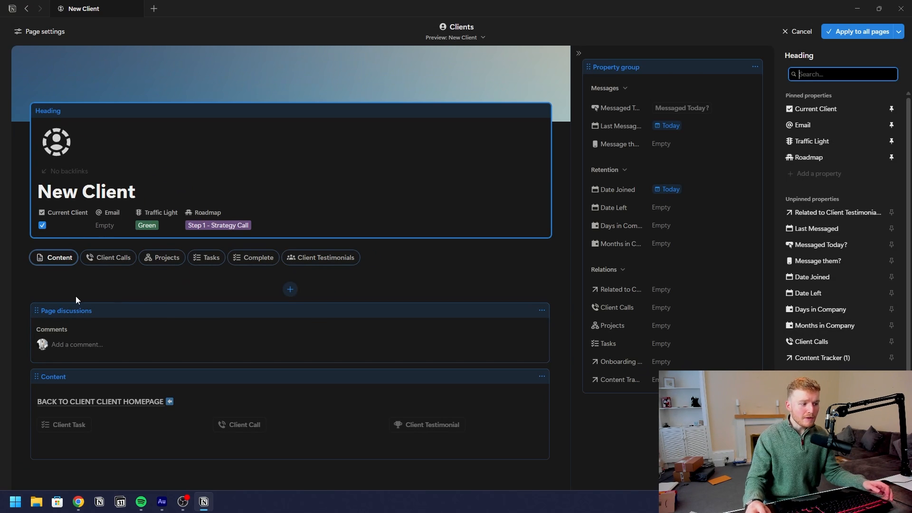
left_click(180, 330)
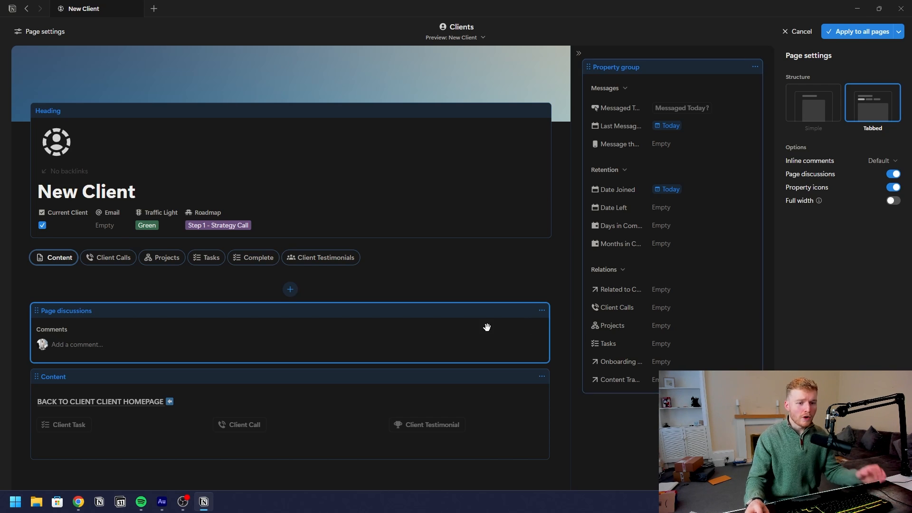
- Switch page discussions off and back on, and try another inline comments option before restoring Default
left_click(895, 175)
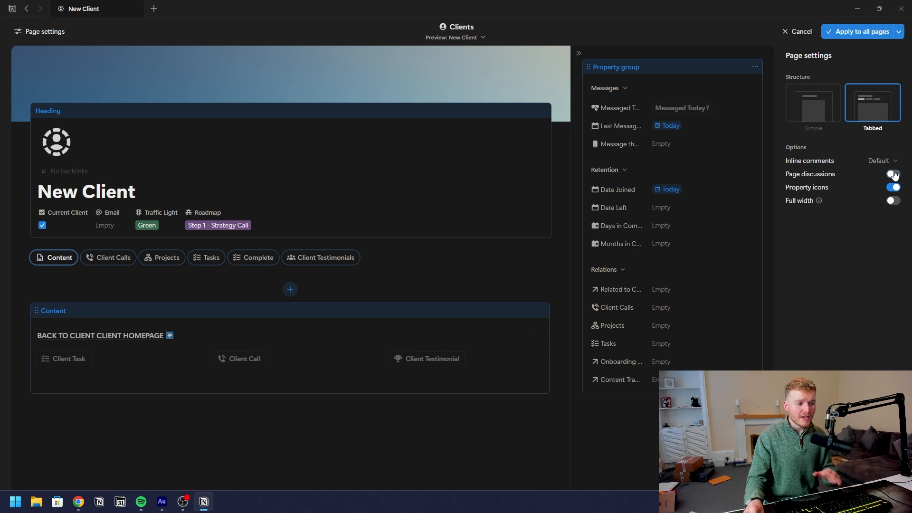
left_click(895, 174)
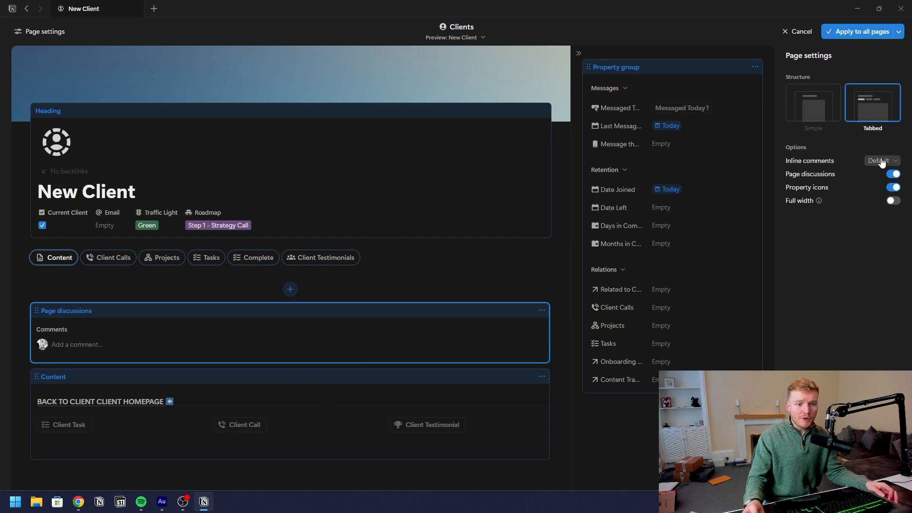
left_click(881, 161)
left_click(836, 189)
left_click(882, 161)
left_click(838, 175)
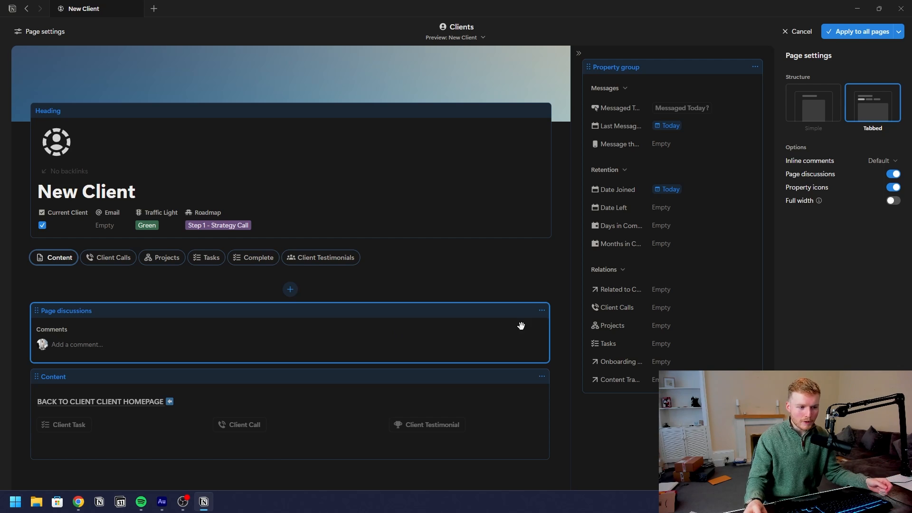
- Move the Page discussions section below the Content section
left_click(541, 310)
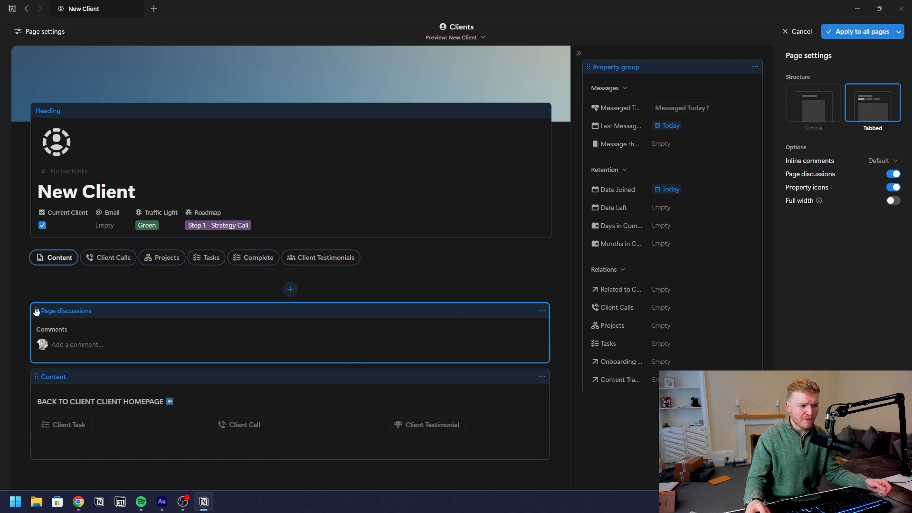
left_click_drag(36, 310, 36, 427)
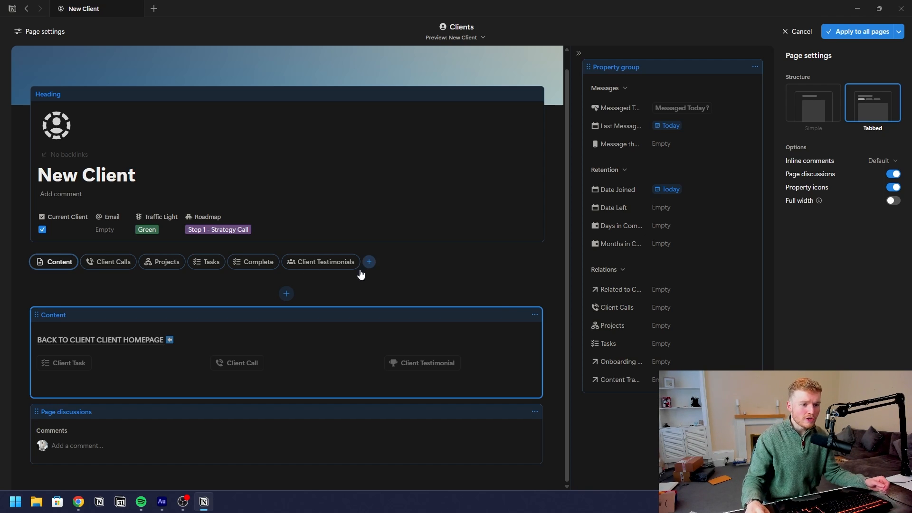
- Examine the sections of the Property group and the property types that can be added under Retention
left_click(677, 121)
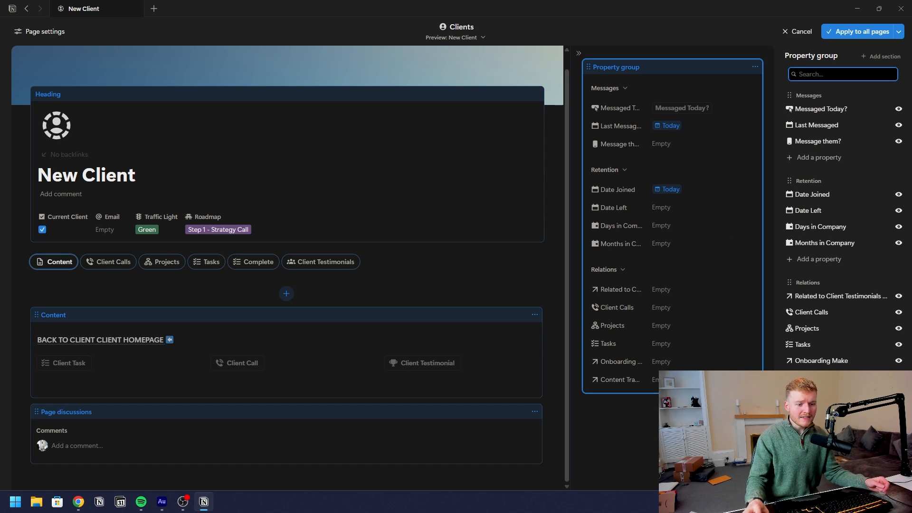
key("Escape")
left_click(693, 324)
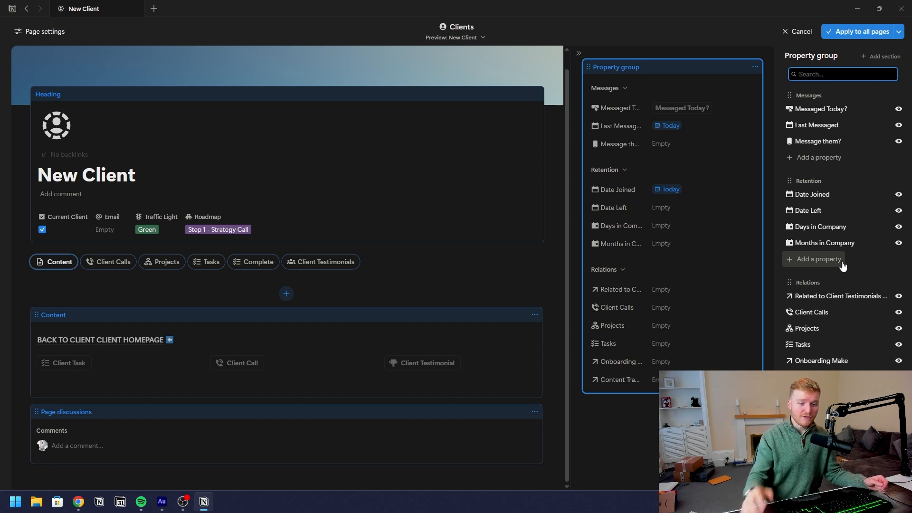
left_click(818, 259)
scroll(818, 332, "down", 1)
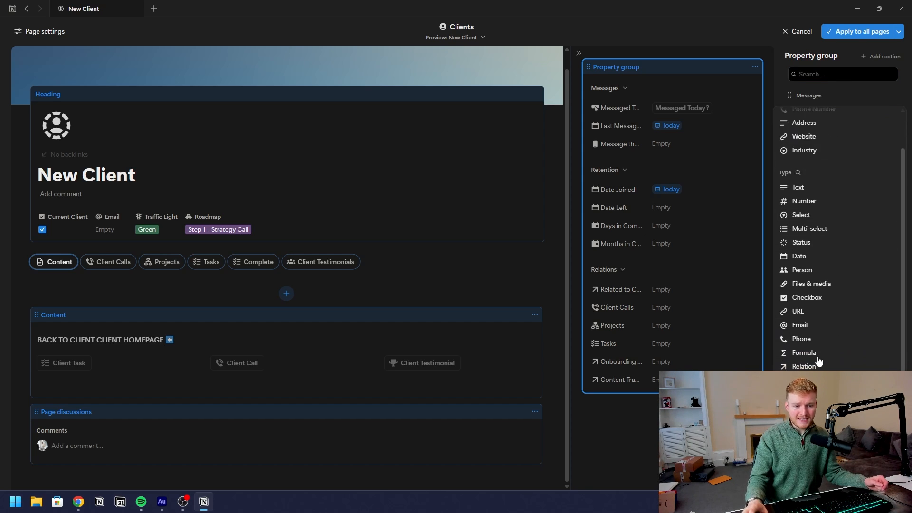
scroll(827, 347, "up", 1)
scroll(858, 327, "down", 1)
key("Escape")
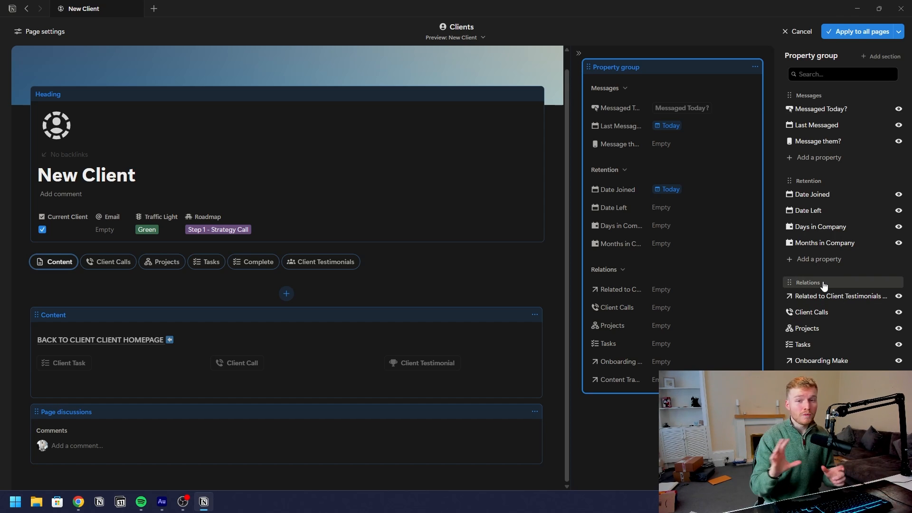
- Try a new section in the Property group with the Messaged Today? property, and delete the section
left_click(897, 58)
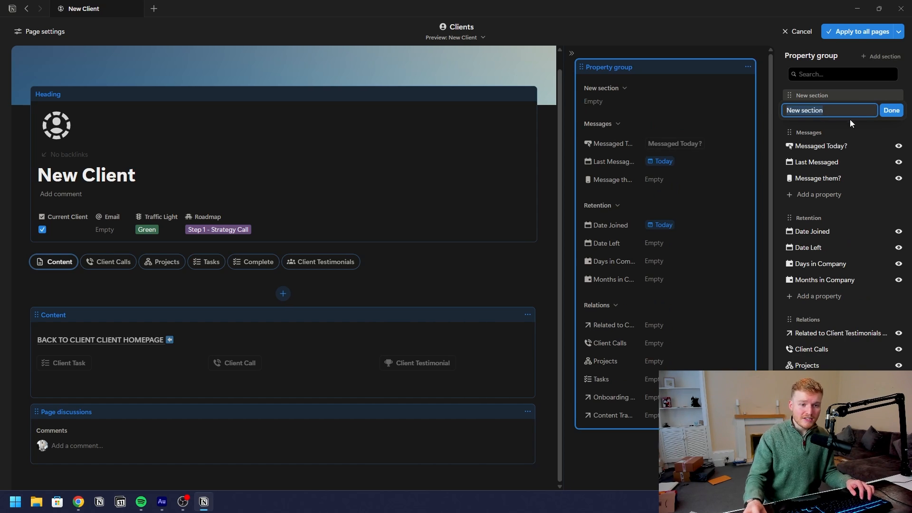
key("Return")
left_click_drag(791, 142, 787, 112)
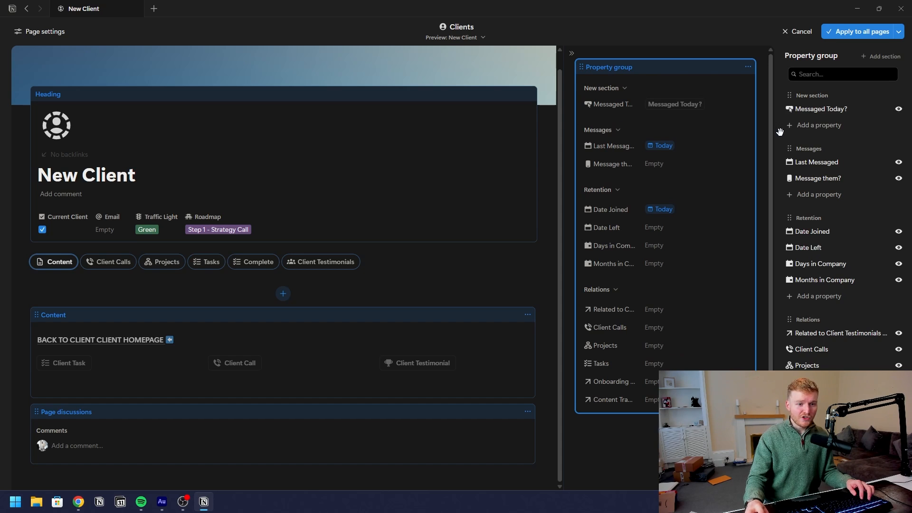
left_click_drag(791, 108, 794, 143)
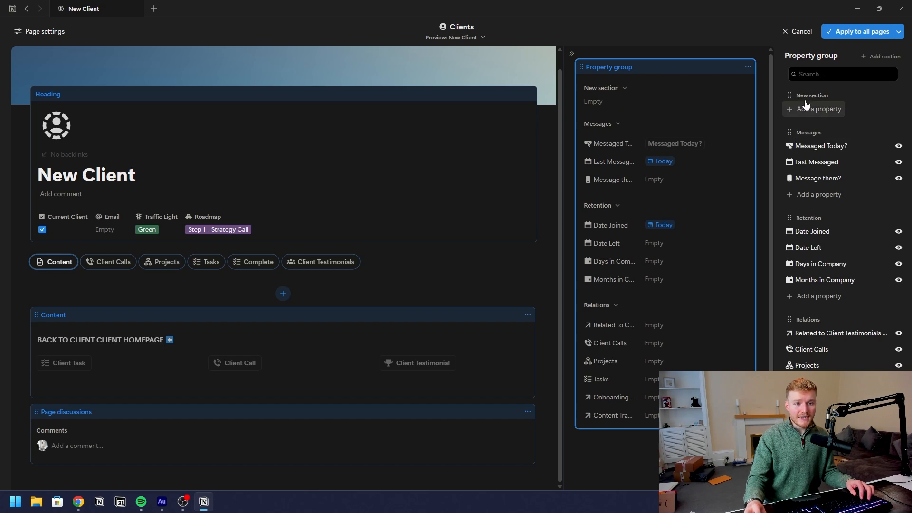
left_click(806, 99)
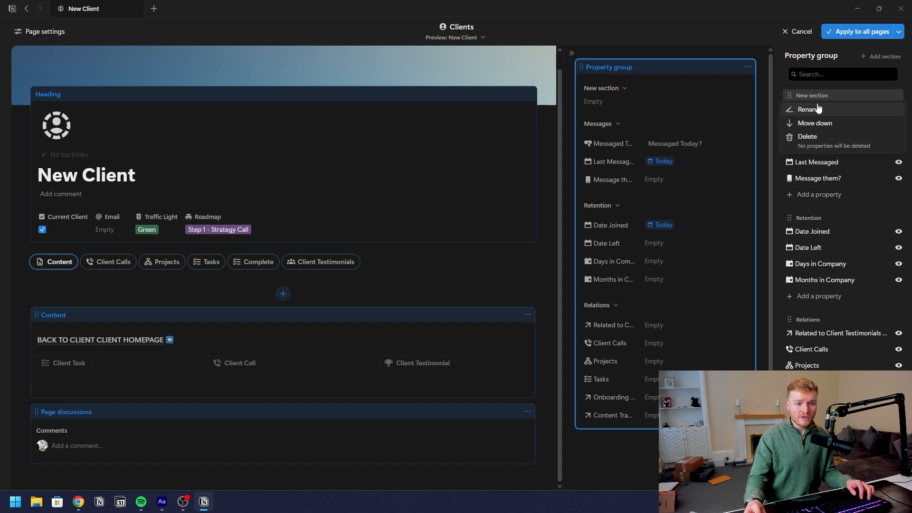
left_click(818, 138)
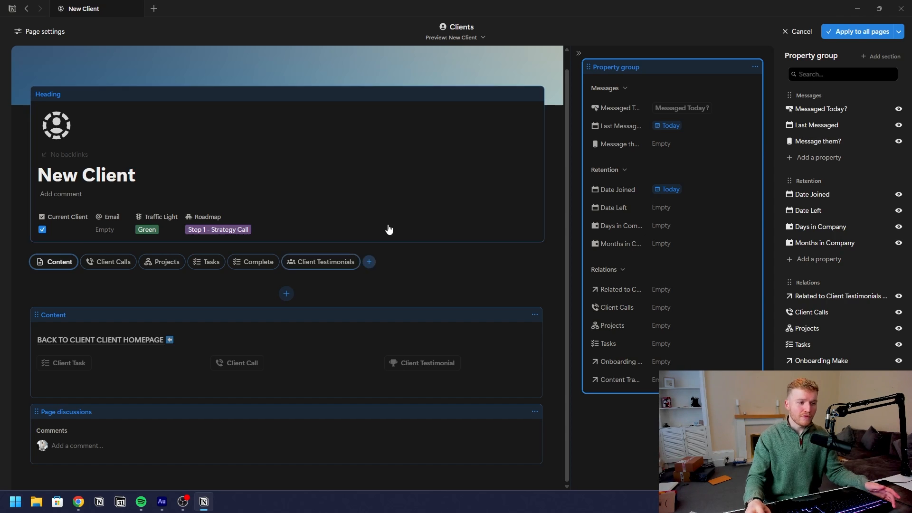
- Apply the rearranged client layout to all pages
left_click(865, 37)
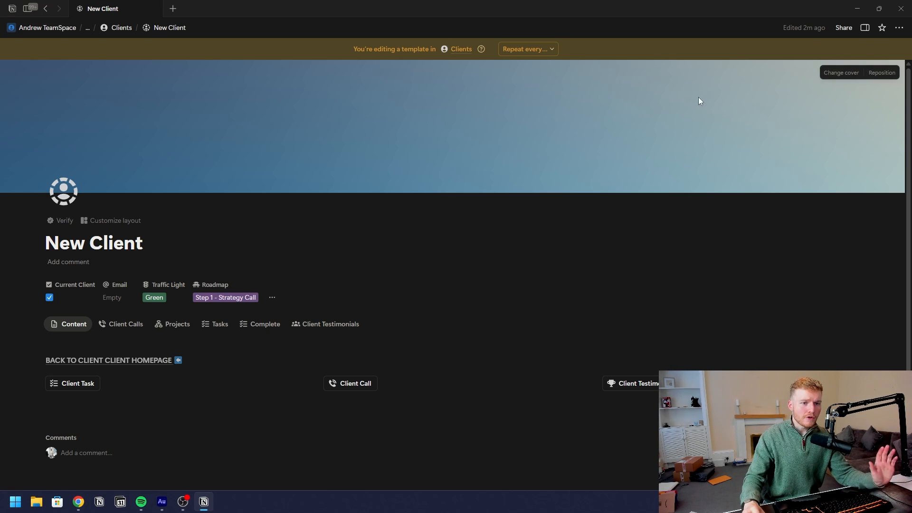
- Collapse the Messages, Retention and Relations sections in the page's details, and hide the details
left_click(865, 27)
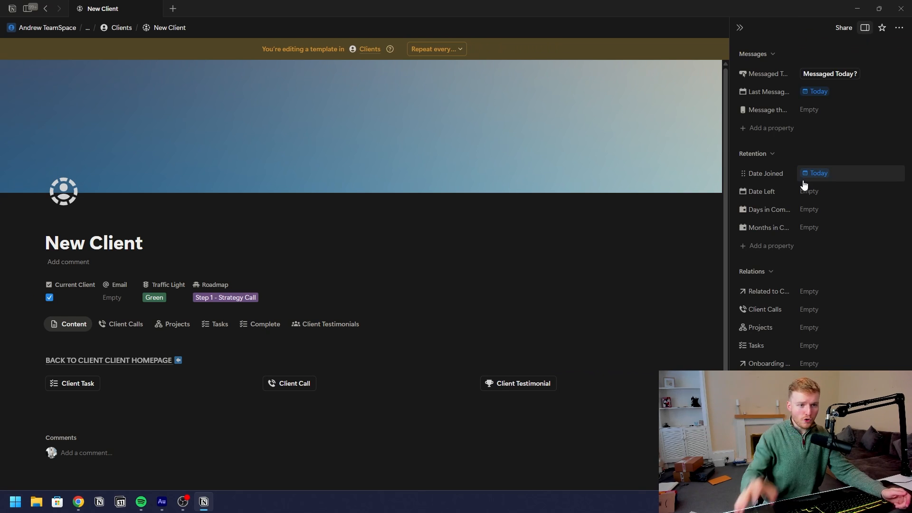
left_click(761, 53)
left_click(760, 70)
left_click(759, 86)
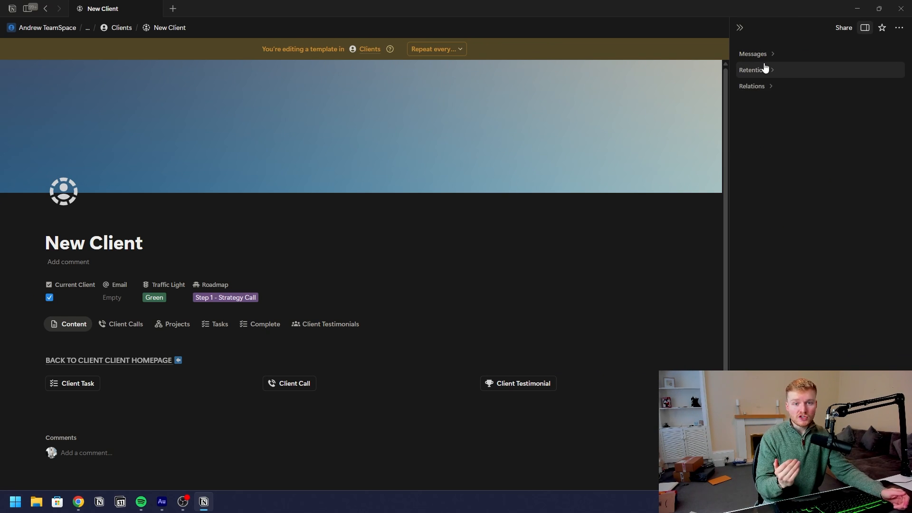
left_click(739, 27)
- Open the layout customization and move the Property group from the details panel into the page
scroll(169, 325, "down", 1)
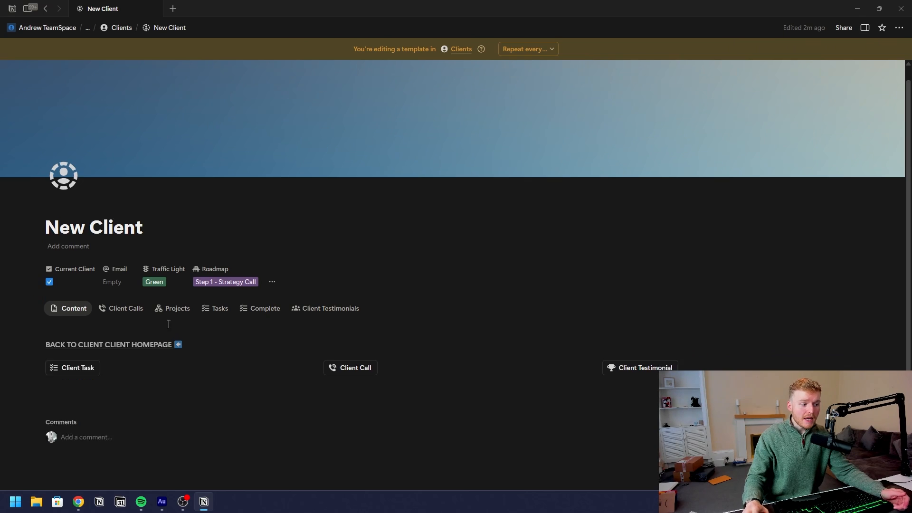
scroll(169, 324, "down", 2)
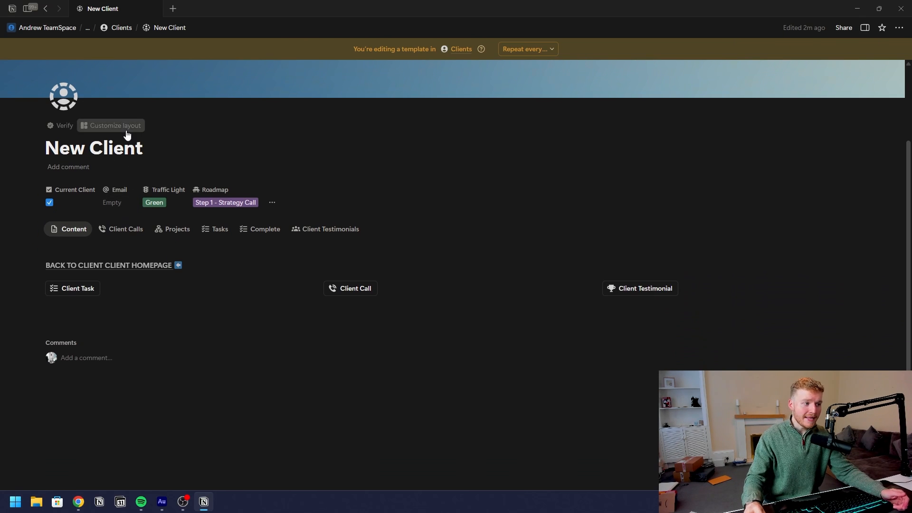
left_click(126, 128)
left_click(755, 67)
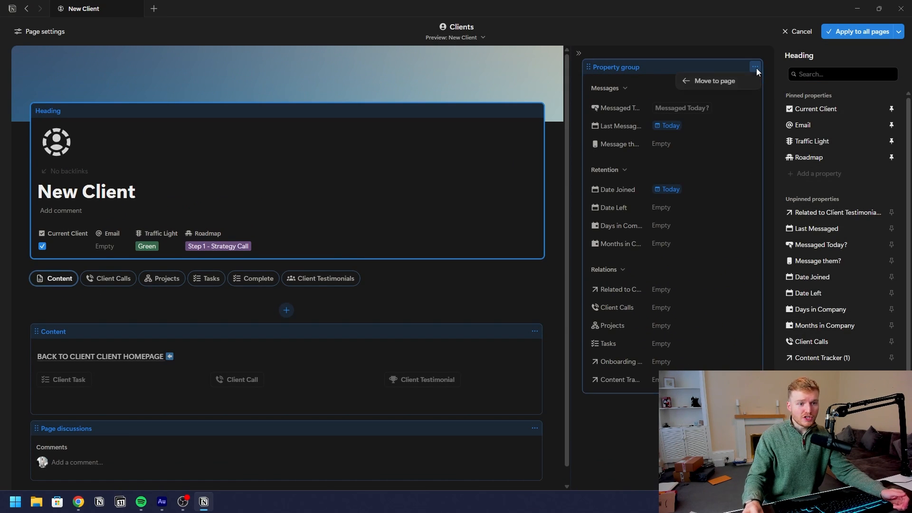
left_click(708, 81)
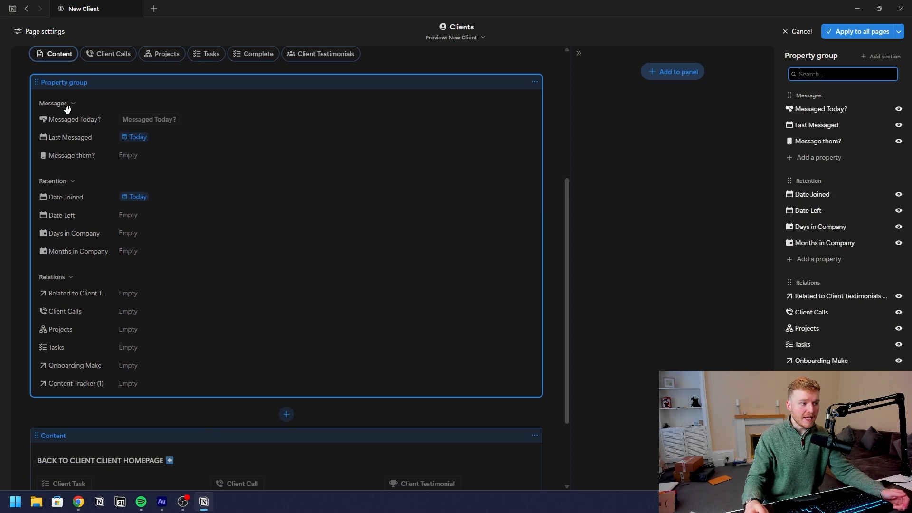
scroll(352, 209, "up", 2)
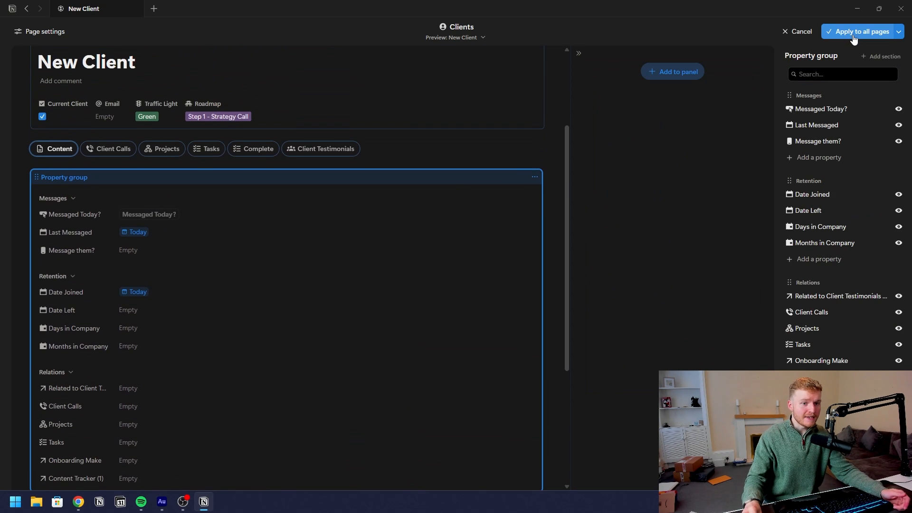
scroll(349, 308, "down", 1)
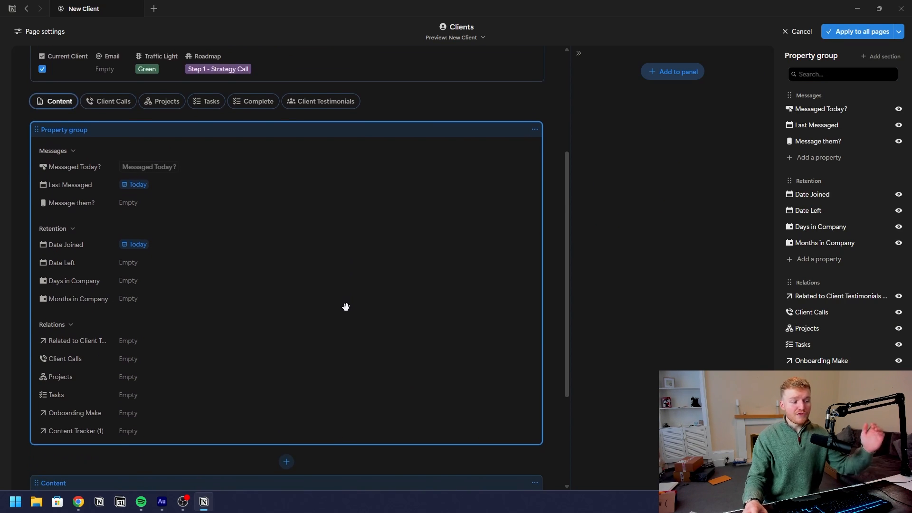
scroll(346, 307, "down", 2)
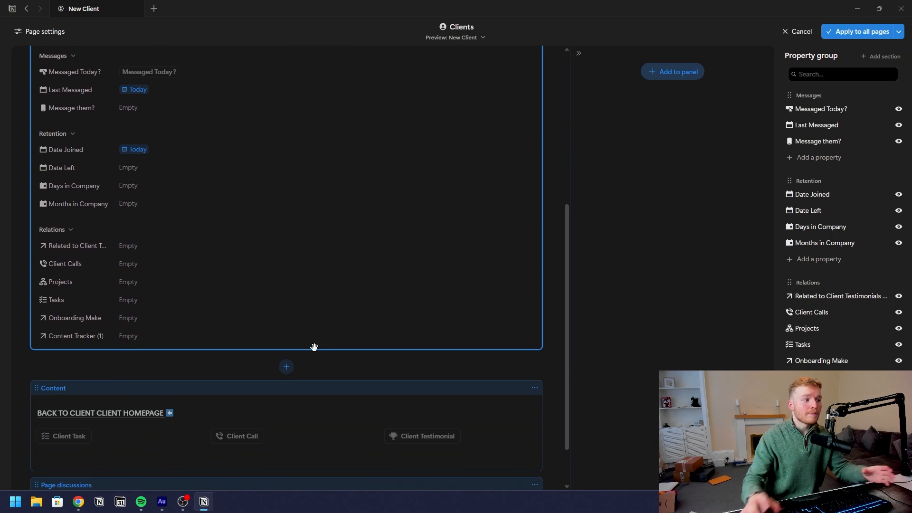
scroll(292, 344, "up", 1)
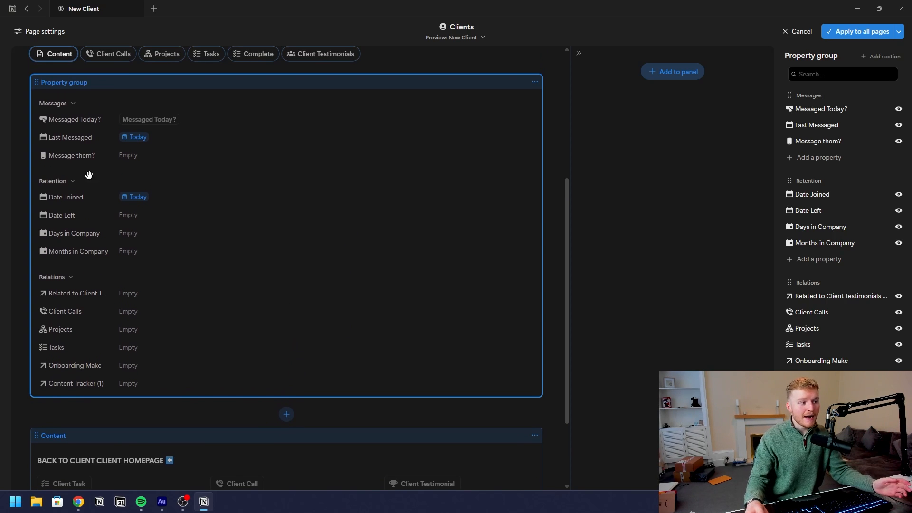
- Add the existing Messaged Today? button as its own module below the Property group and apply the layout to all pages
left_click(286, 414)
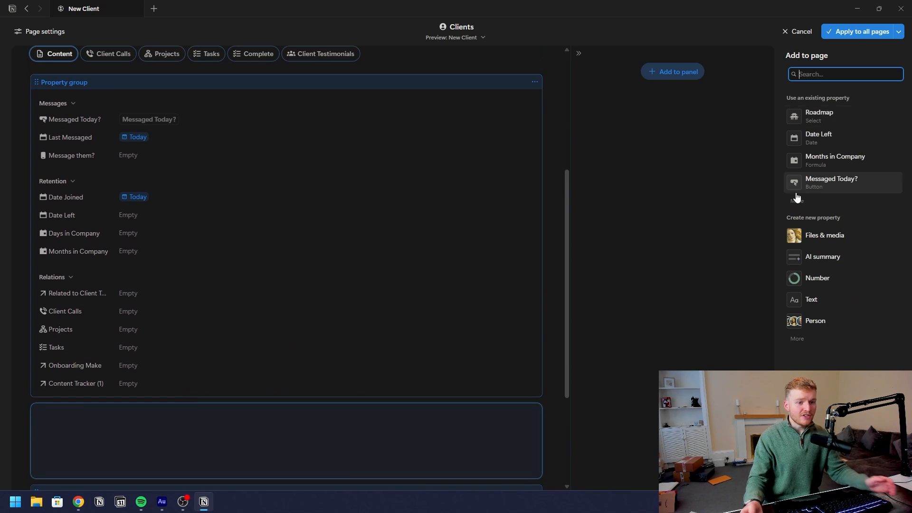
type("messaged")
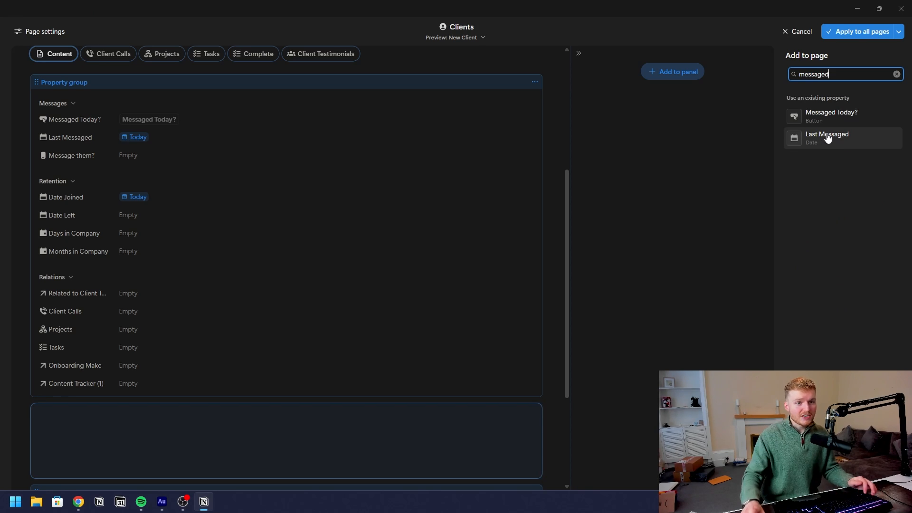
left_click(831, 114)
left_click(857, 32)
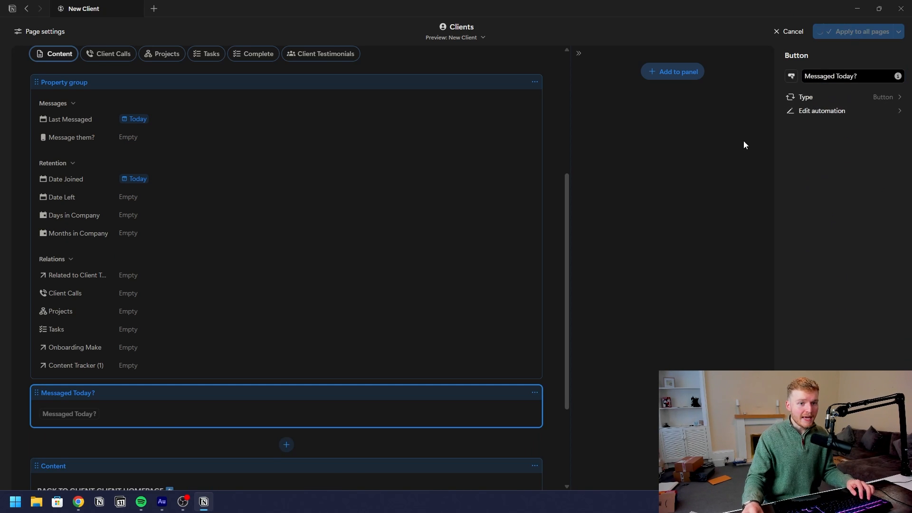
- Expand and collapse the Messages, Retention and Relations sections in the page's Content view to check them
scroll(367, 255, "down", 3)
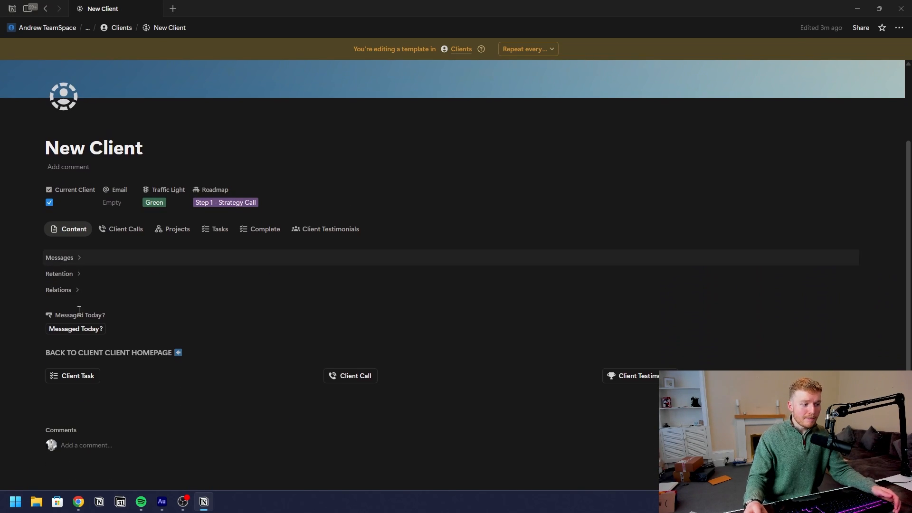
left_click(68, 261)
left_click(68, 260)
left_click(68, 277)
left_click(68, 277)
left_click(63, 290)
left_click(63, 291)
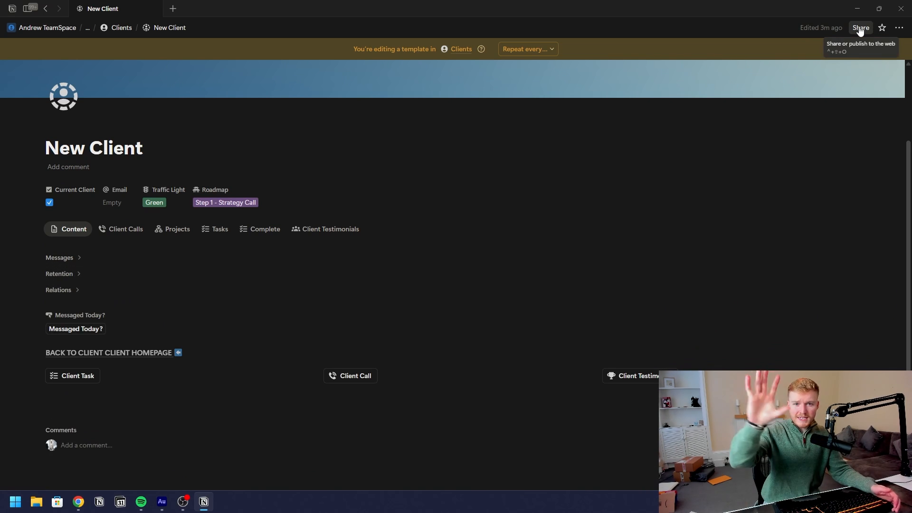
- Reopen the layout customization and examine the modules of the Content view
scroll(165, 285, "down", 1)
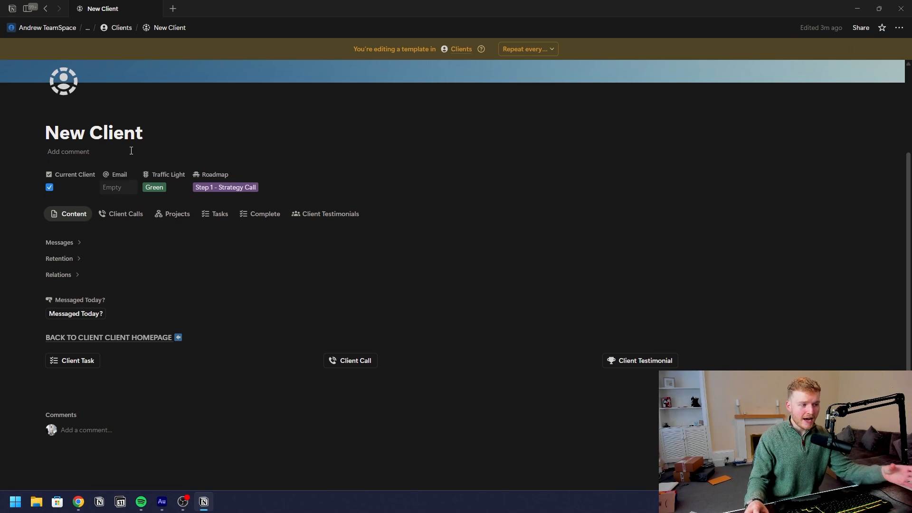
scroll(124, 197, "up", 2)
scroll(124, 197, "down", 1)
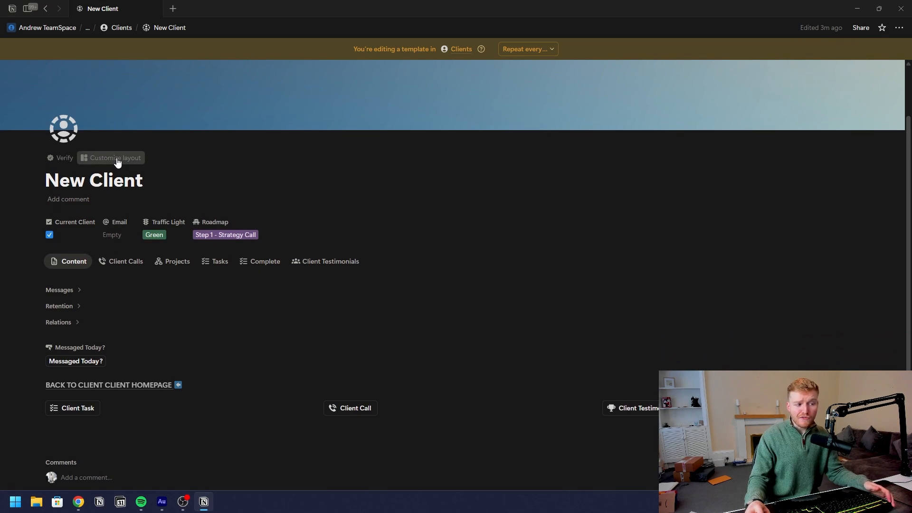
left_click(118, 161)
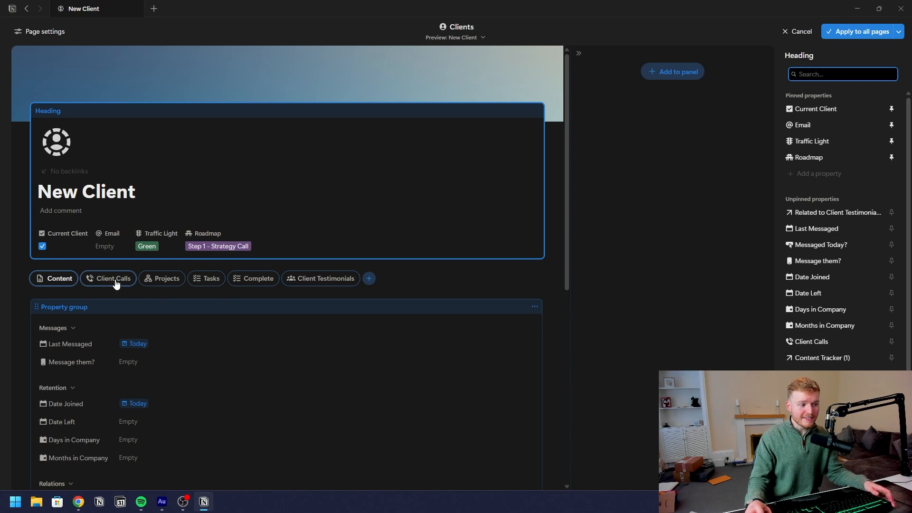
mouse_move(115, 284)
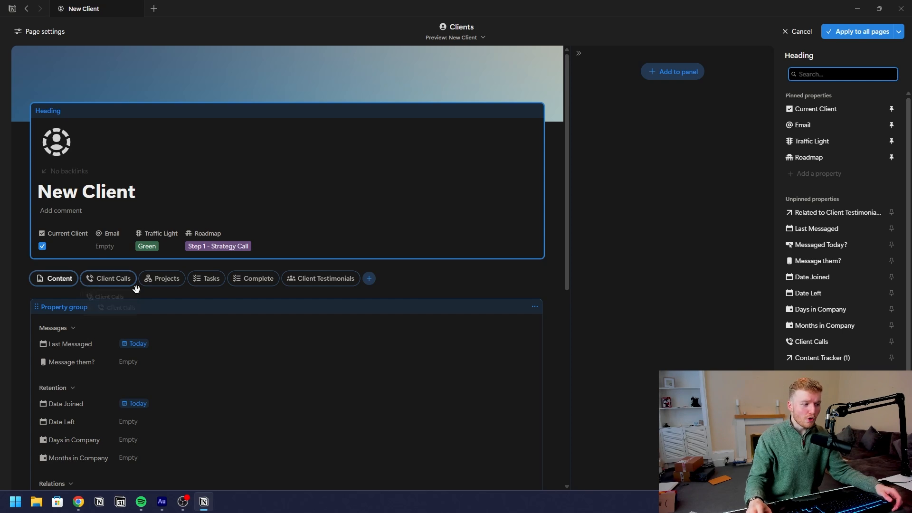
left_click(59, 279)
scroll(238, 286, "down", 1)
scroll(238, 285, "down", 6)
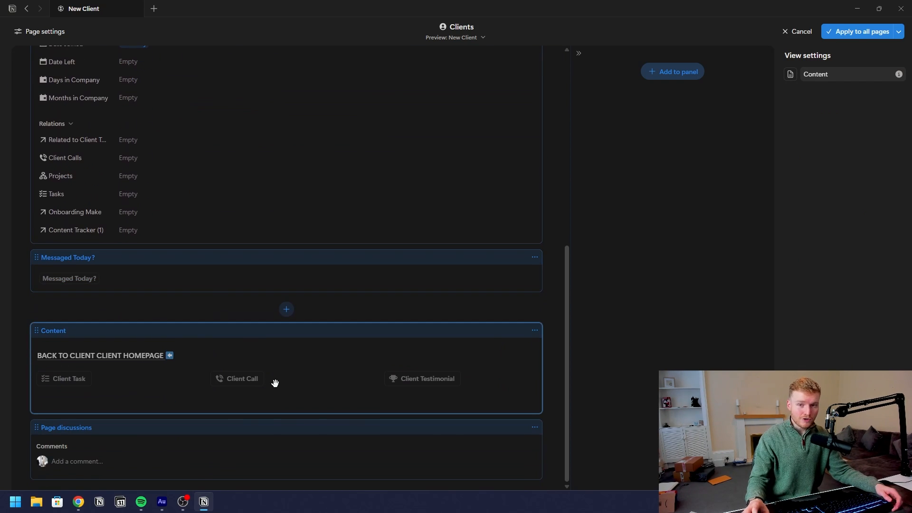
scroll(266, 390, "up", 8)
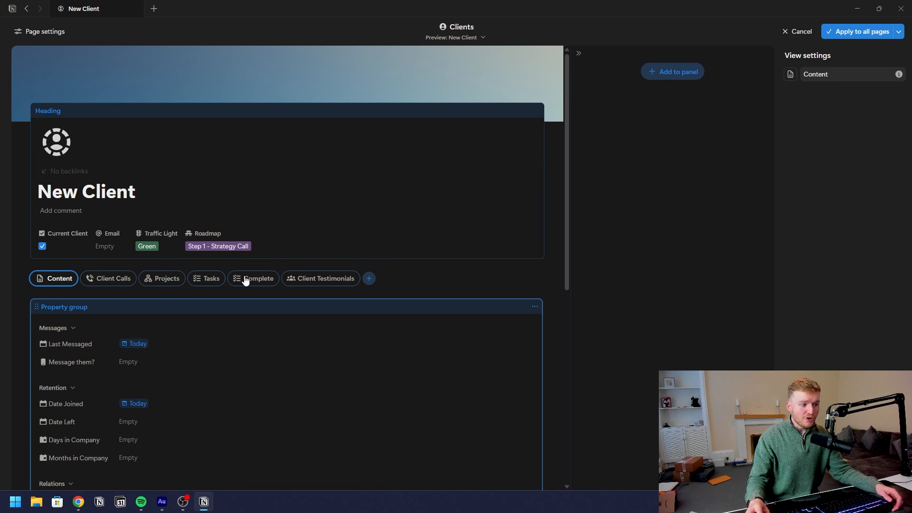
- Turn on full width in the page settings of the layout
left_click(547, 289)
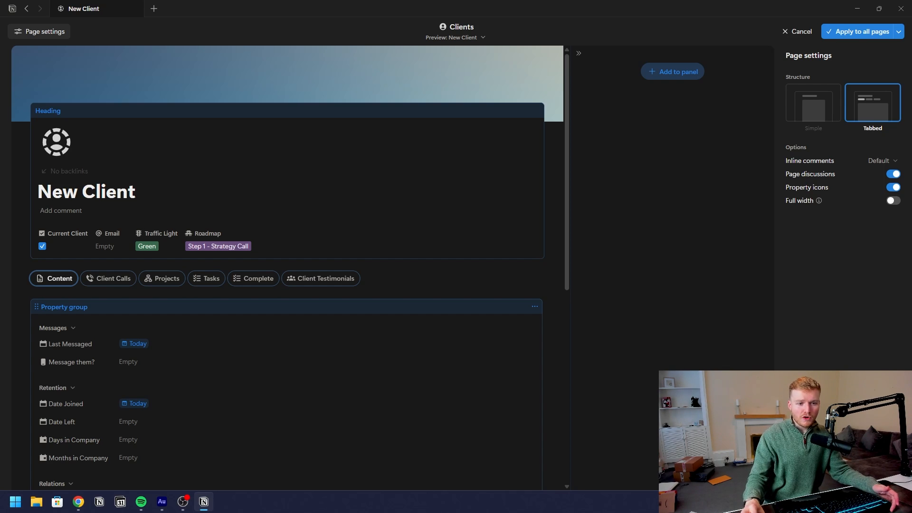
left_click(893, 202)
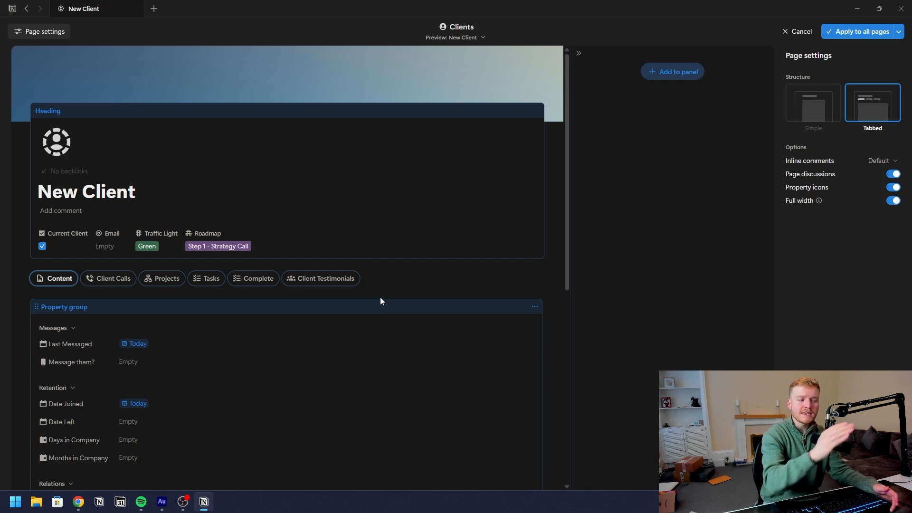
- Check which related data sources can be added as a view, and inspect the filter of the Client Calls view
left_click(370, 278)
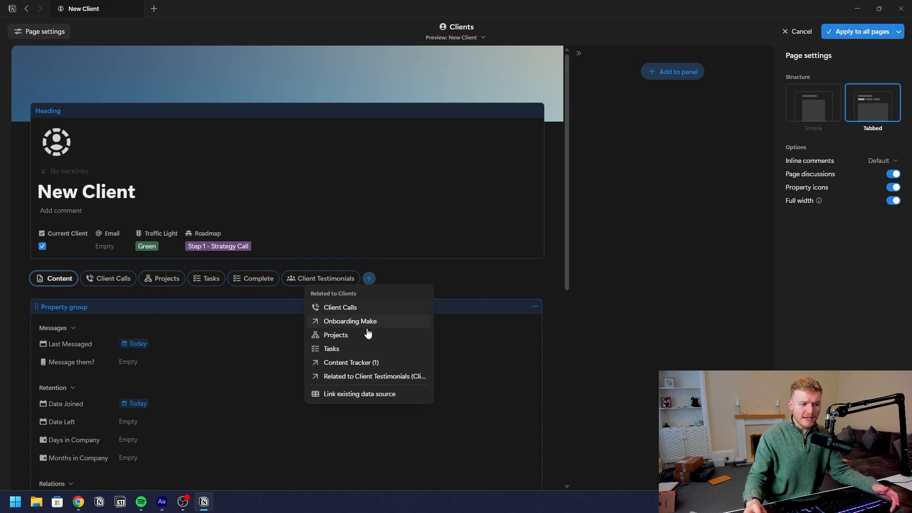
left_click(497, 270)
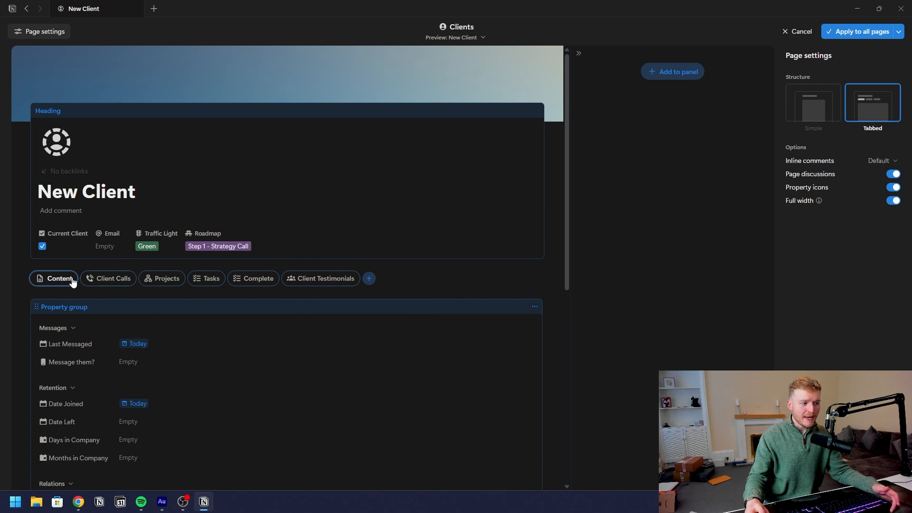
left_click(100, 282)
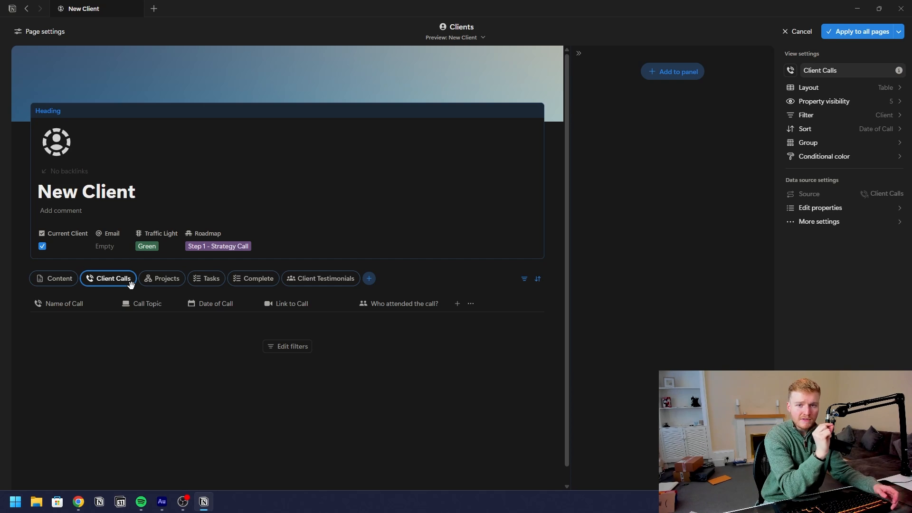
left_click(838, 113)
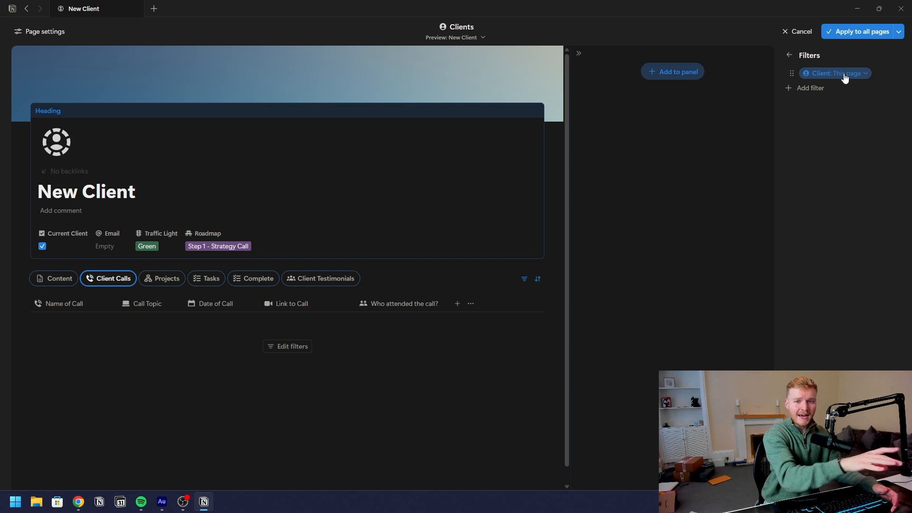
left_click(791, 56)
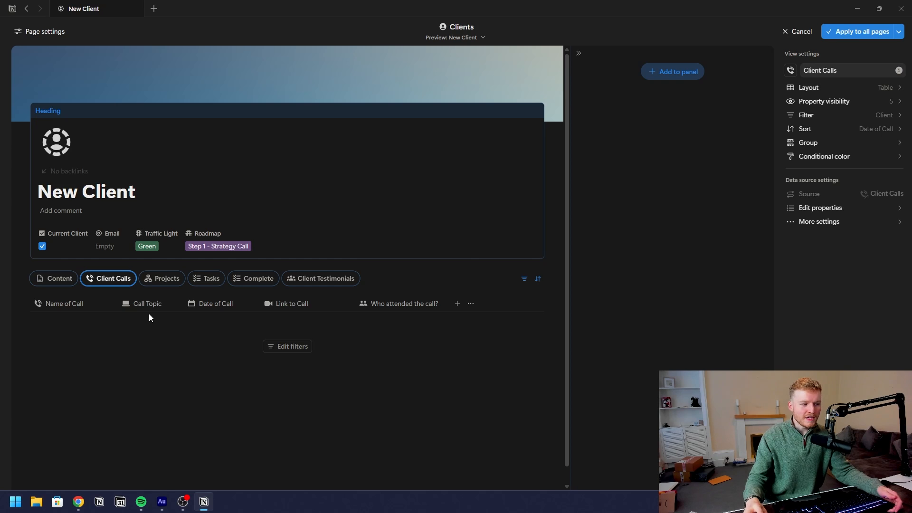
- Apply the full-width layout to all pages and check the page's Projects, Tasks and Content views
left_click(836, 33)
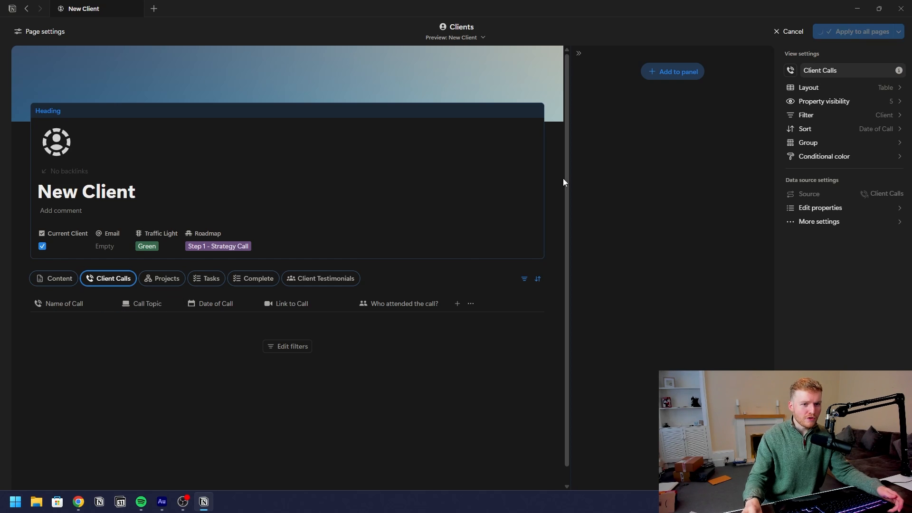
left_click(181, 257)
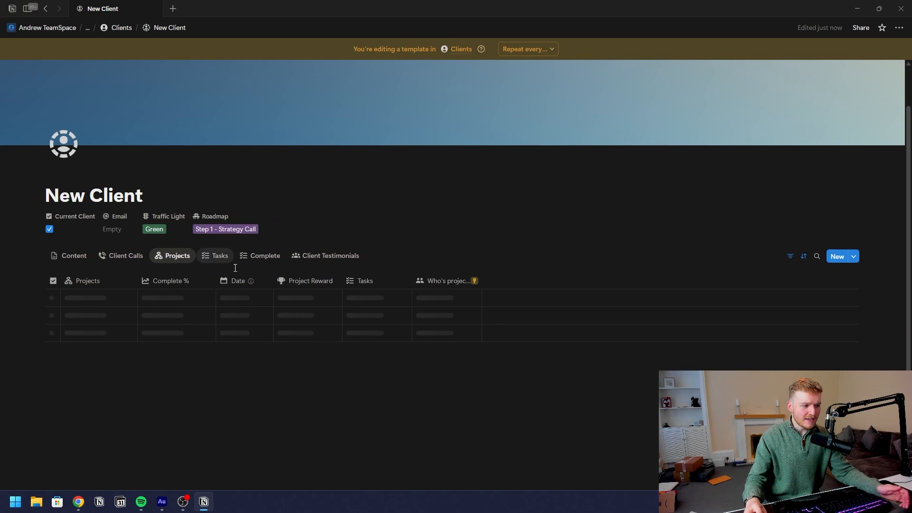
left_click(215, 256)
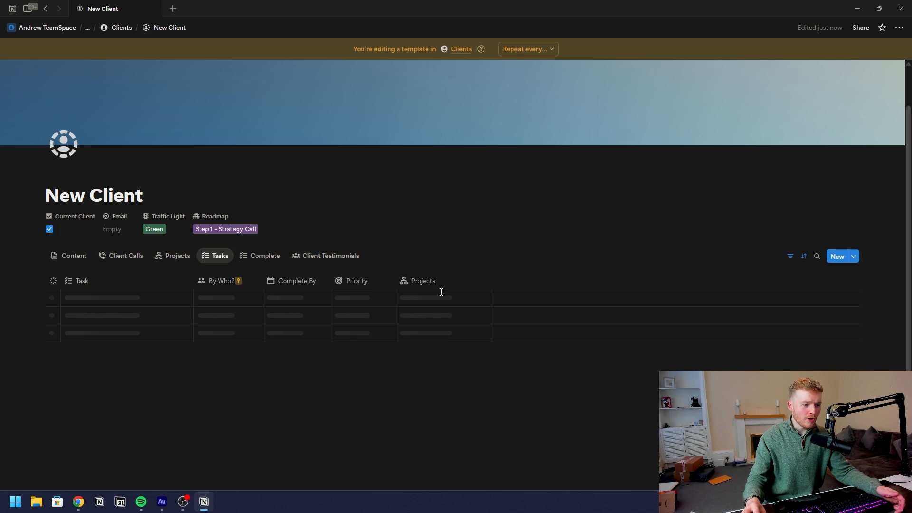
scroll(179, 321, "down", 1)
scroll(162, 317, "up", 2)
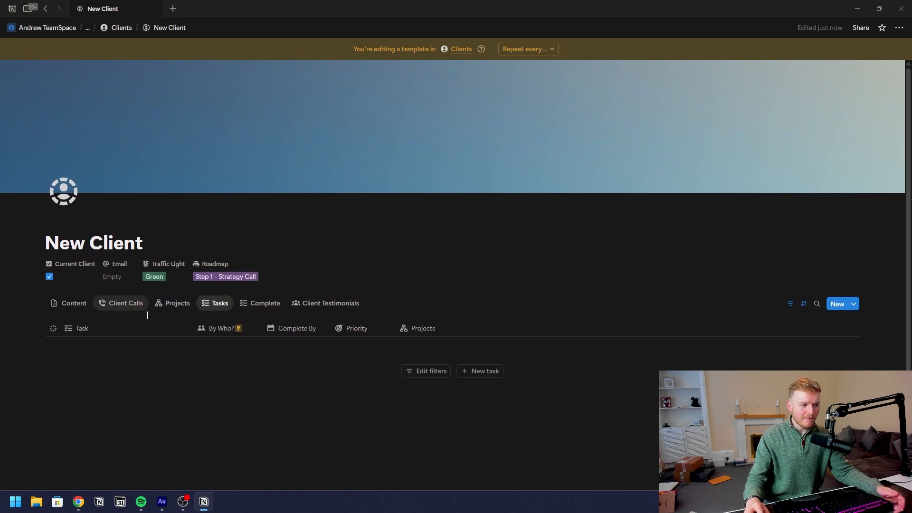
left_click(81, 304)
scroll(204, 320, "down", 2)
left_click(186, 402)
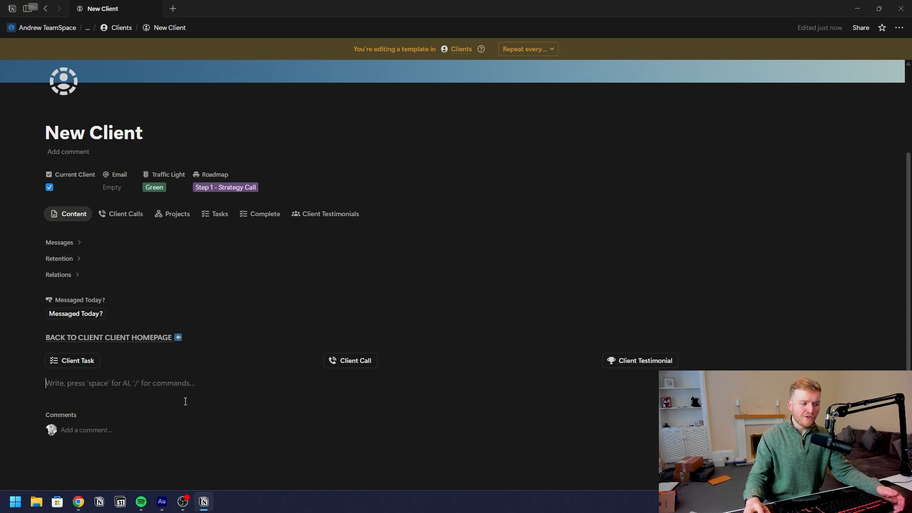
- Turn on wrapping of all columns in the Client Calls table layout and apply the customization to all pages
scroll(189, 390, "up", 3)
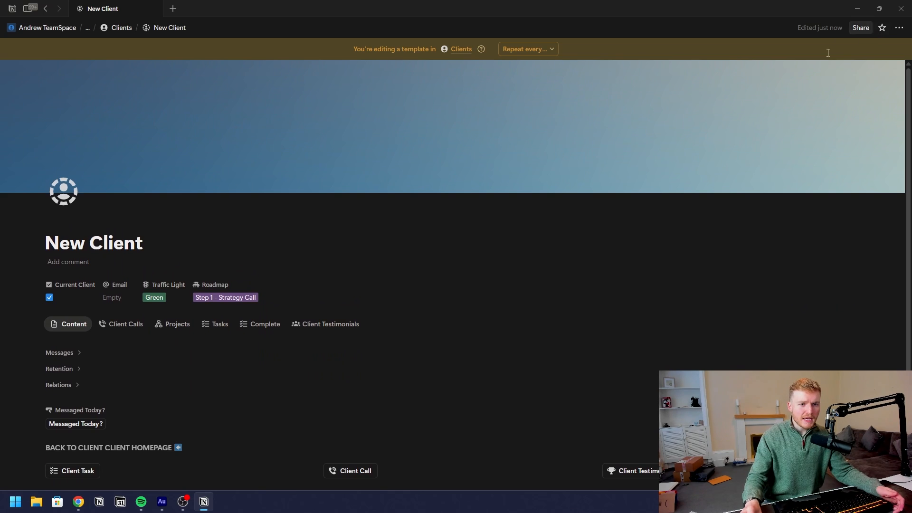
left_click(114, 221)
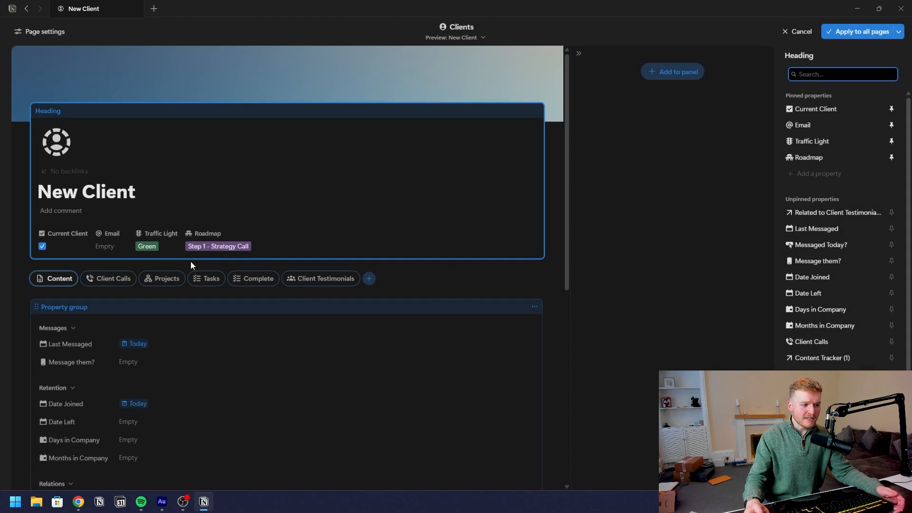
left_click(112, 280)
left_click(854, 89)
left_click(896, 211)
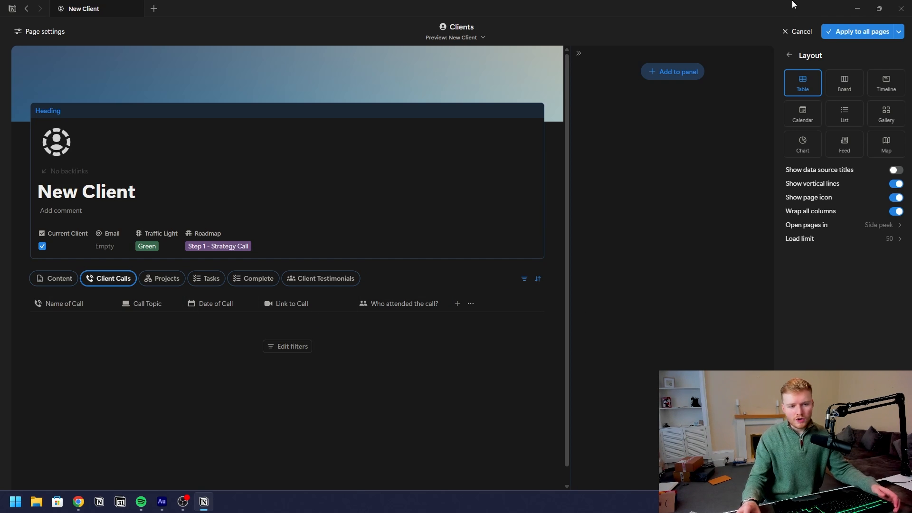
left_click(862, 32)
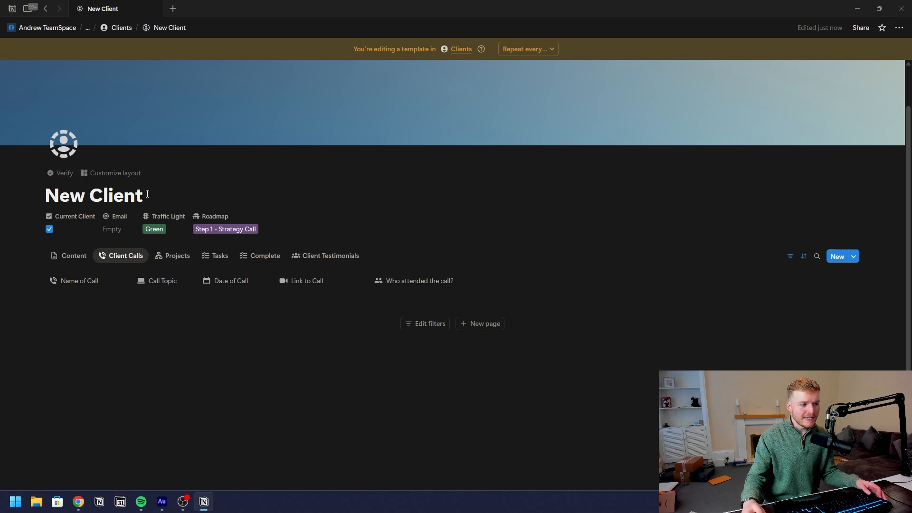
- Inspect the property visibility of the Projects view in the layout editor and apply the layout to all pages
left_click(125, 174)
left_click(165, 284)
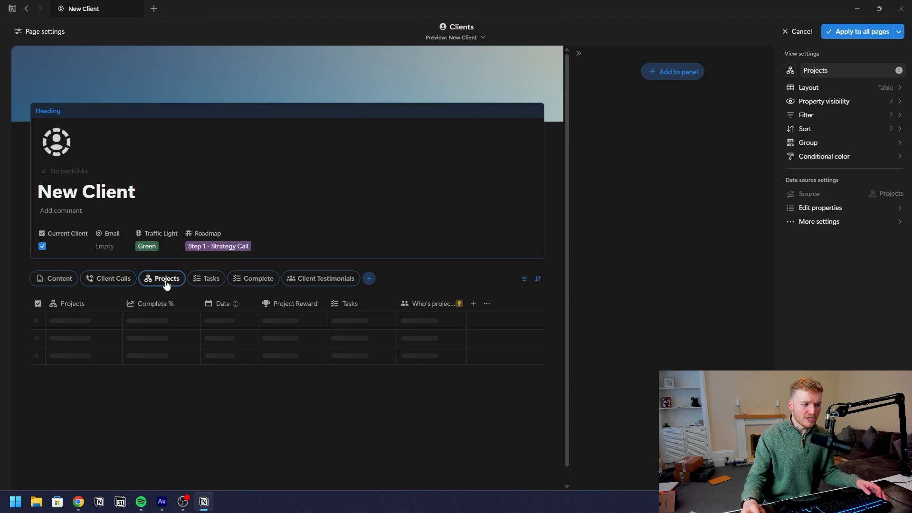
left_click(854, 102)
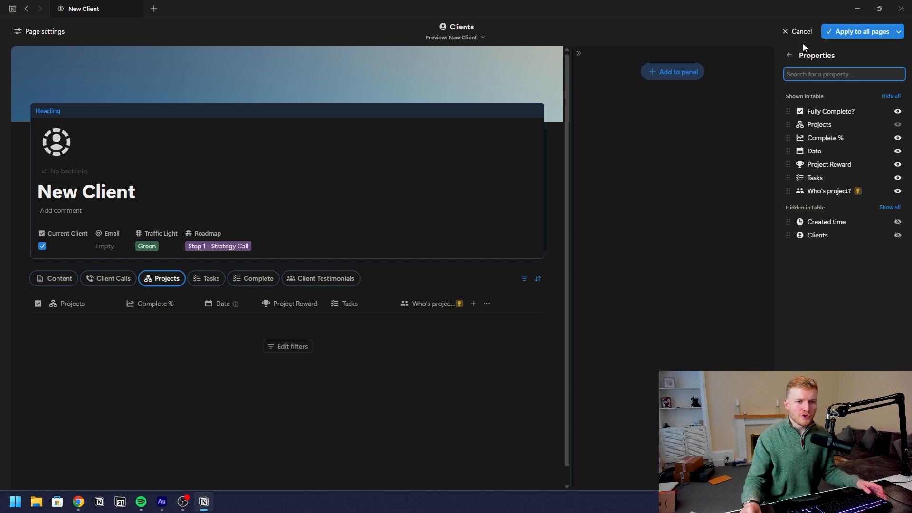
left_click(837, 31)
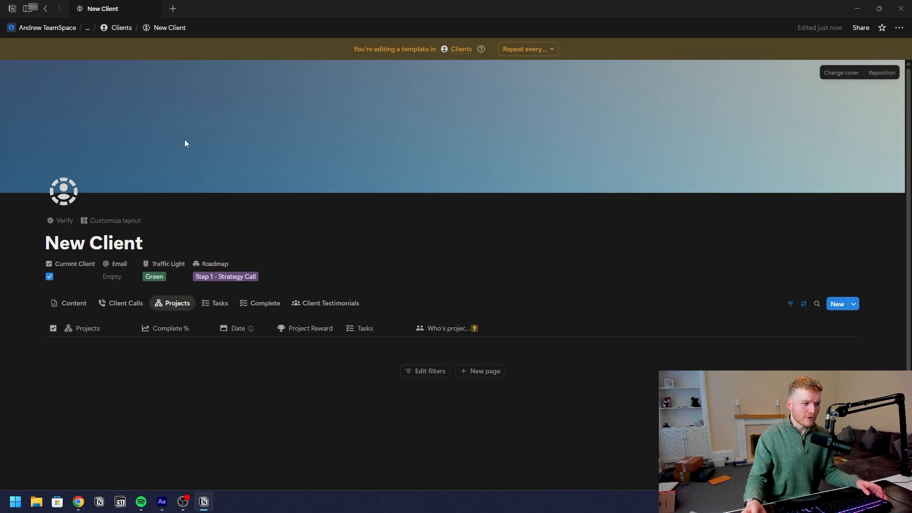
- Return to the Clients database and open the first client's record as a full page
left_click(118, 29)
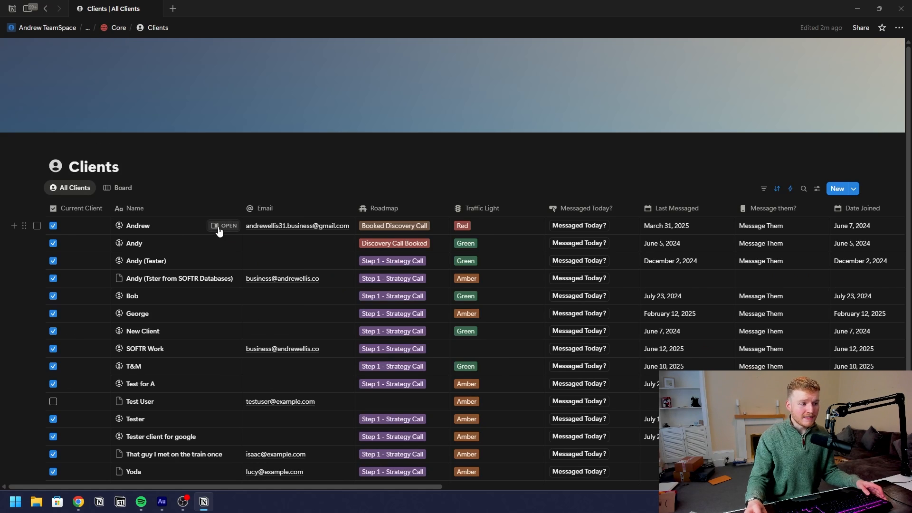
left_click(218, 226)
left_click(480, 27)
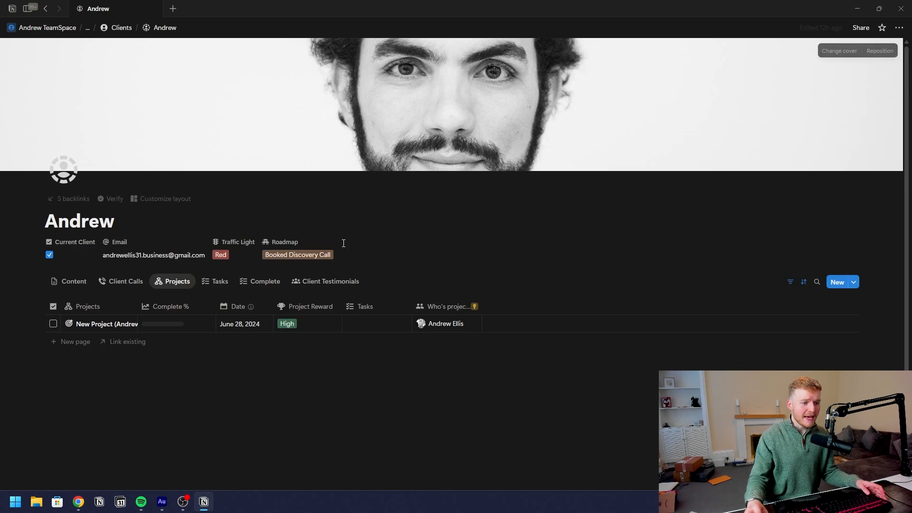
- Check the Content view of the client's page and its collapsible Messages, Retention and Relations property groups
left_click(69, 304)
scroll(97, 257, "down", 3)
left_click(76, 380)
scroll(68, 285, "up", 2)
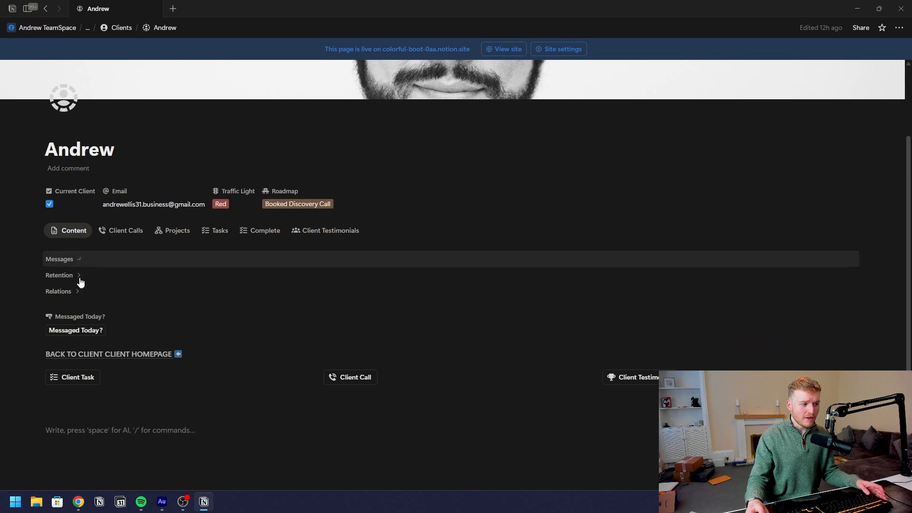
left_click(77, 276)
left_click(77, 275)
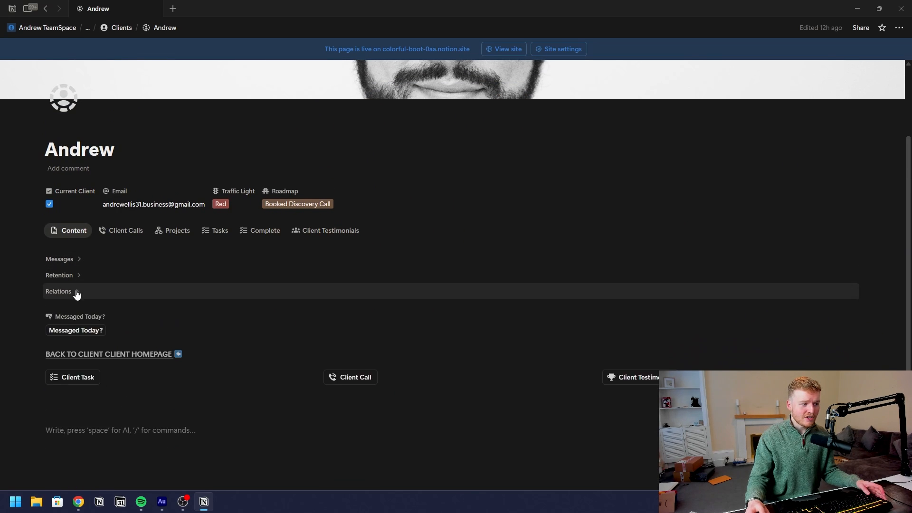
- Check the client's Client Calls, Projects, Tasks, Complete and Client Testimonials views
left_click(119, 231)
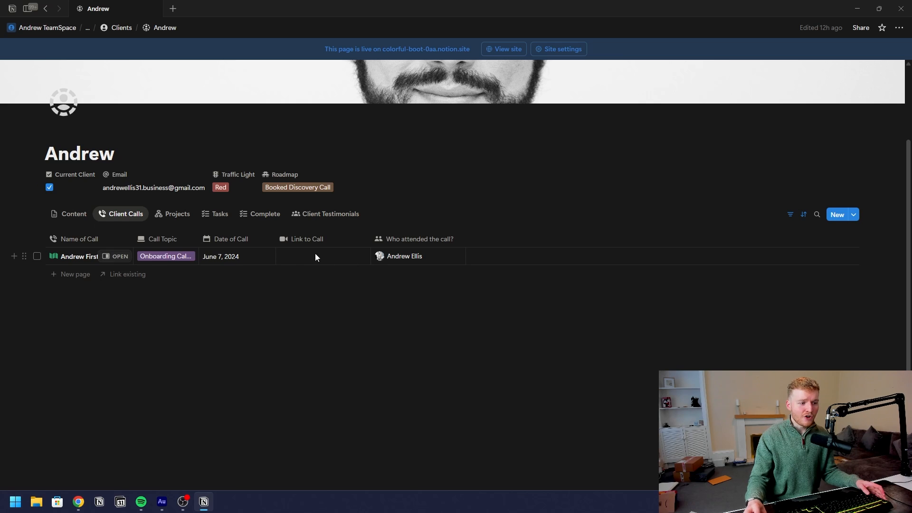
left_click(172, 214)
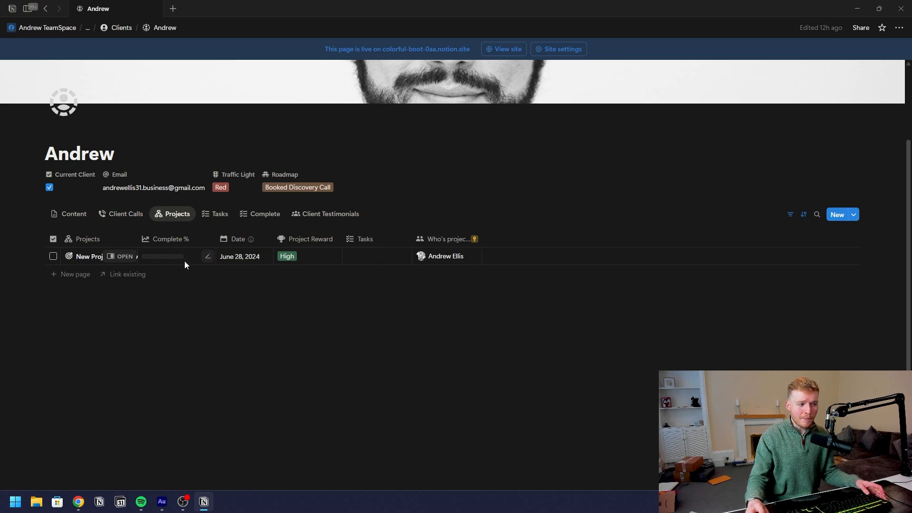
left_click(215, 216)
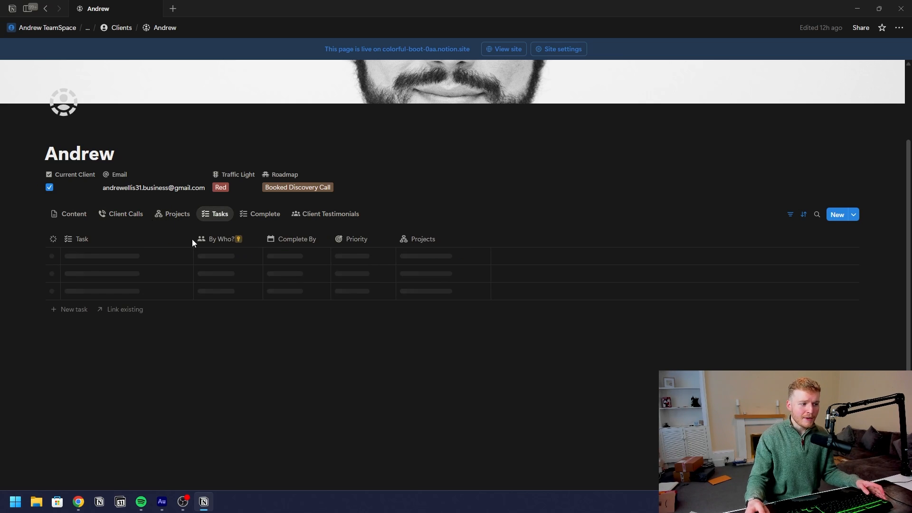
left_click(251, 215)
left_click(321, 217)
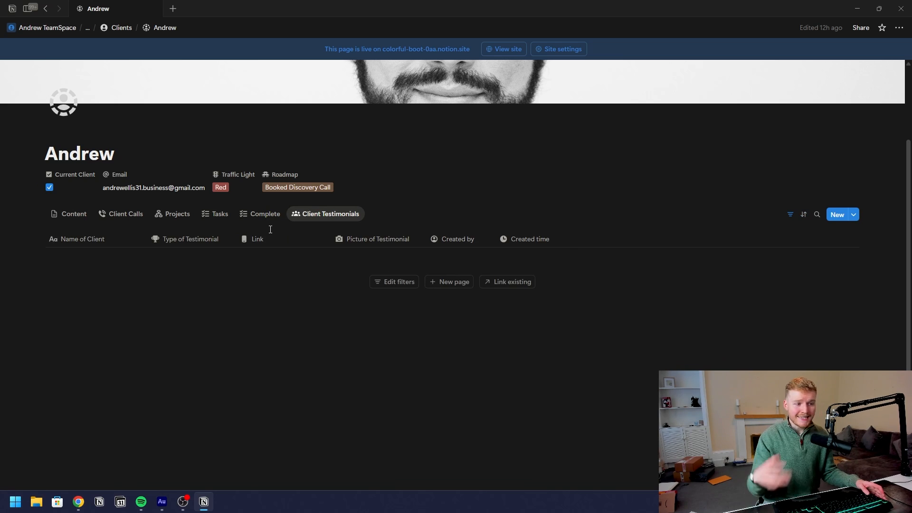
scroll(270, 230, "up", 2)
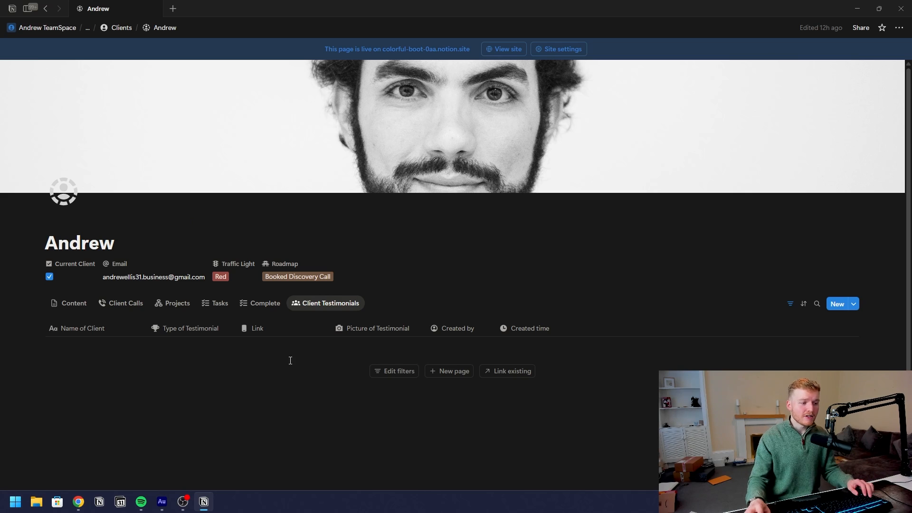
- Add a new page to the client's Client Testimonials view and open it beside the client page
left_click(452, 371)
key("Escape")
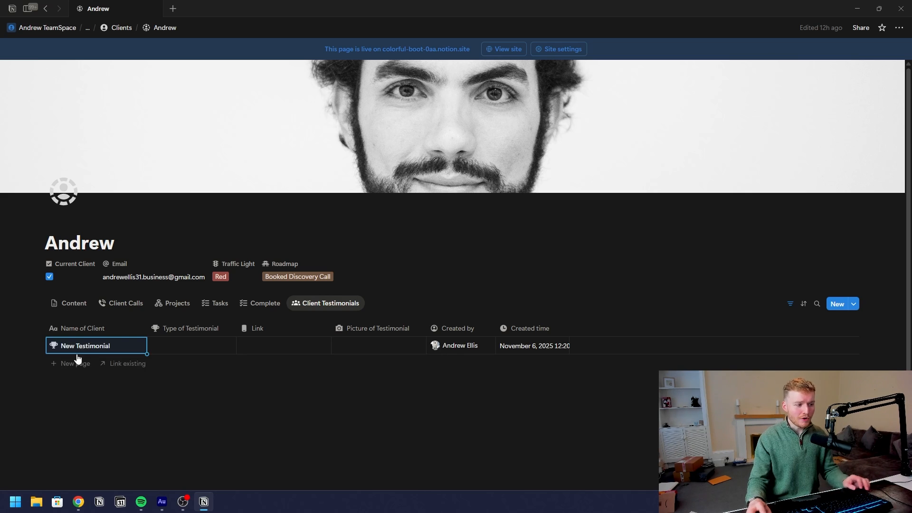
left_click(132, 346)
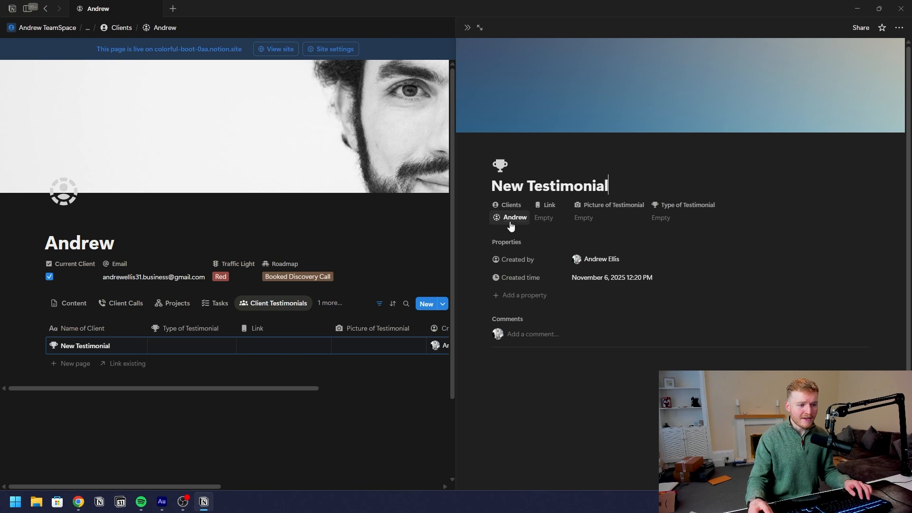
- Add the surname to the client's page title and close the testimonial's side peek
left_click(119, 245)
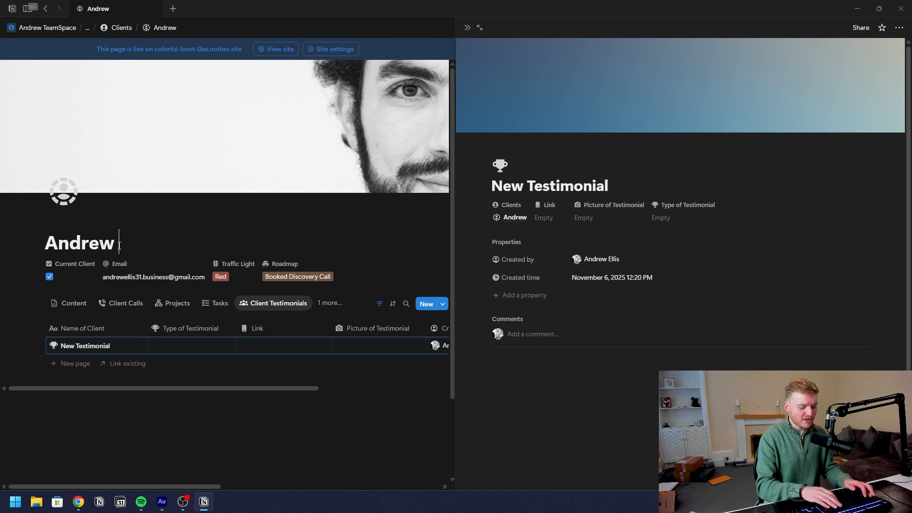
type("Ellis")
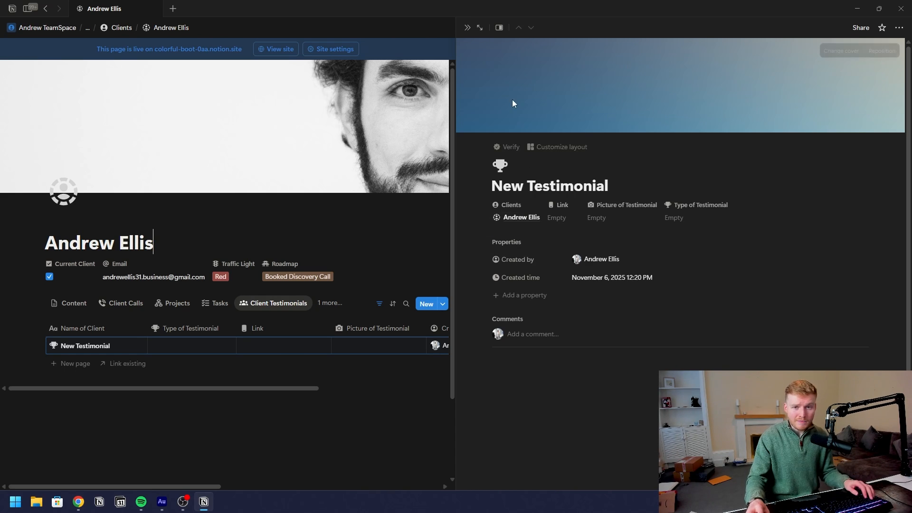
left_click(468, 28)
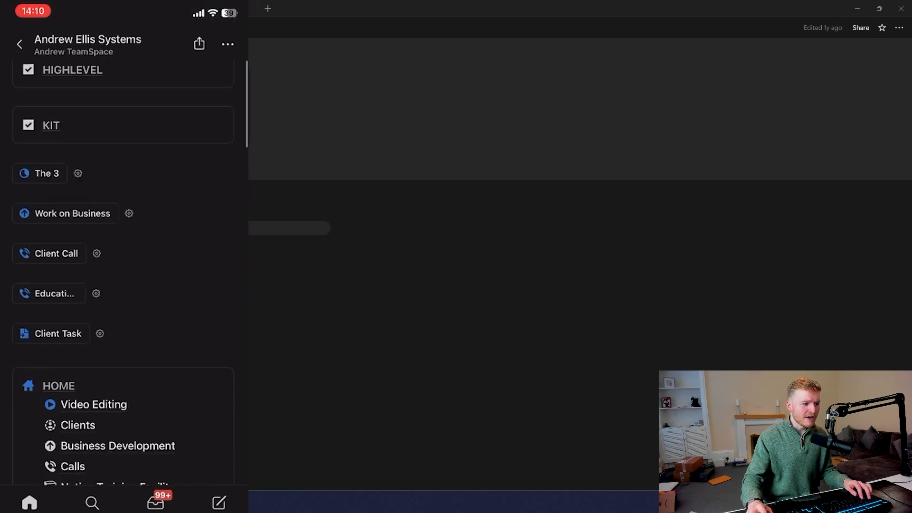
- Look through the training table on the Notion Training page, and switch to the task list on the To-Do page
scroll(311, 233, "down", 5)
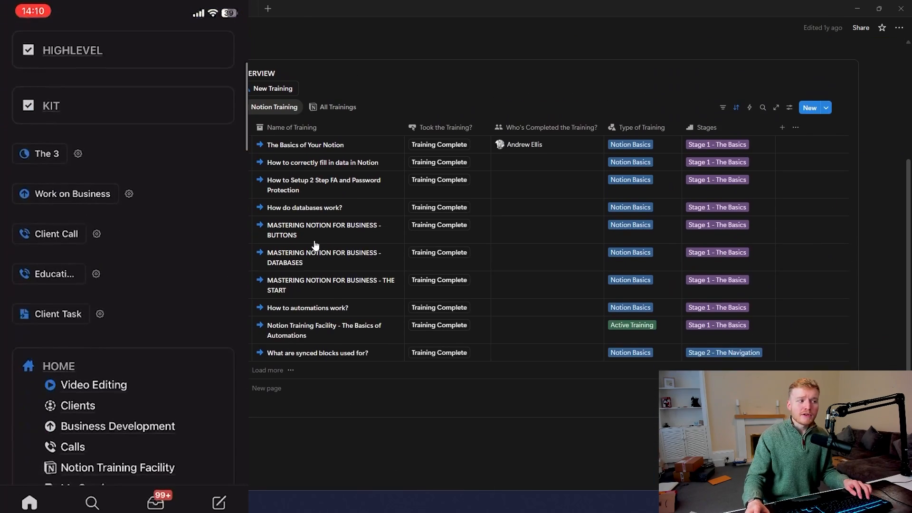
scroll(316, 244, "up", 1)
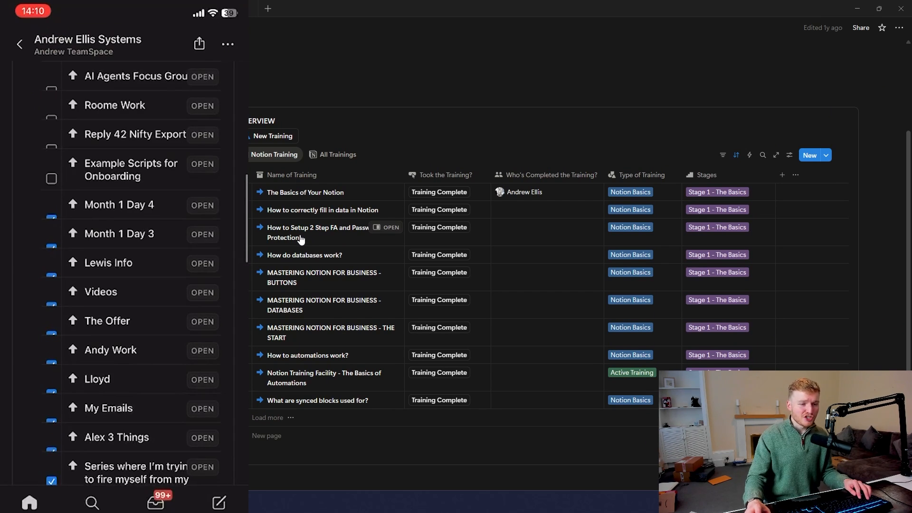
left_click(205, 10)
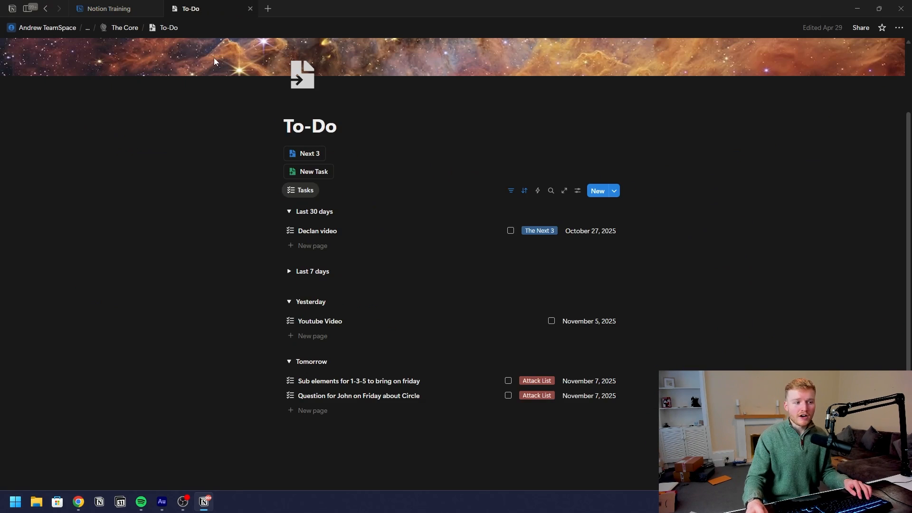
scroll(347, 406, "down", 1)
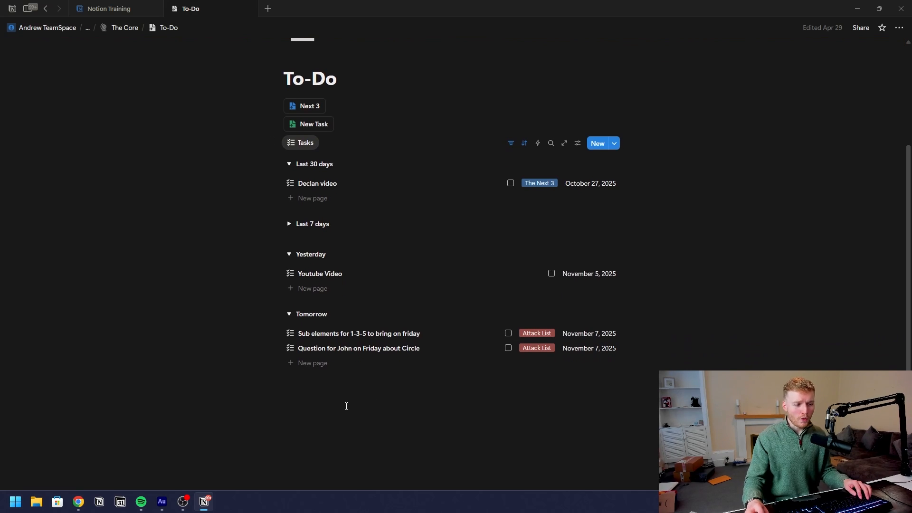
left_click(346, 407)
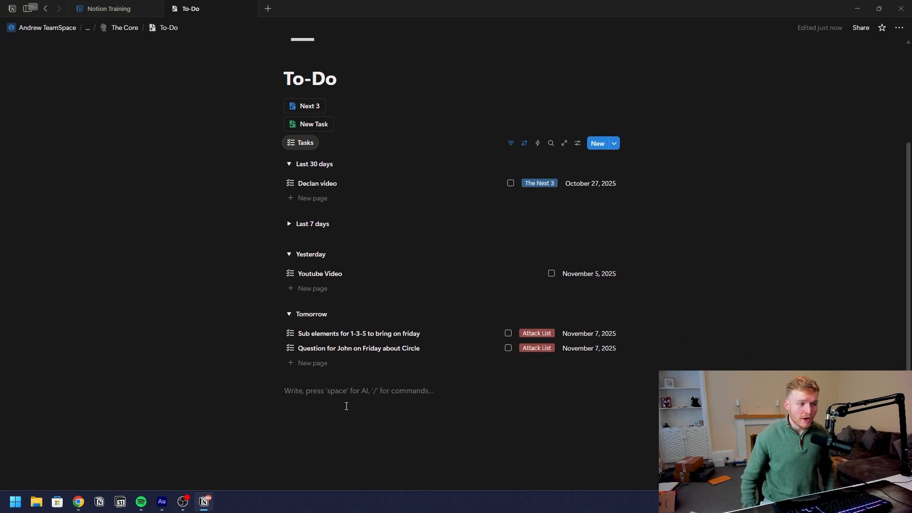
- Try the small text option on the To-Do page and switch it back off
left_click(899, 28)
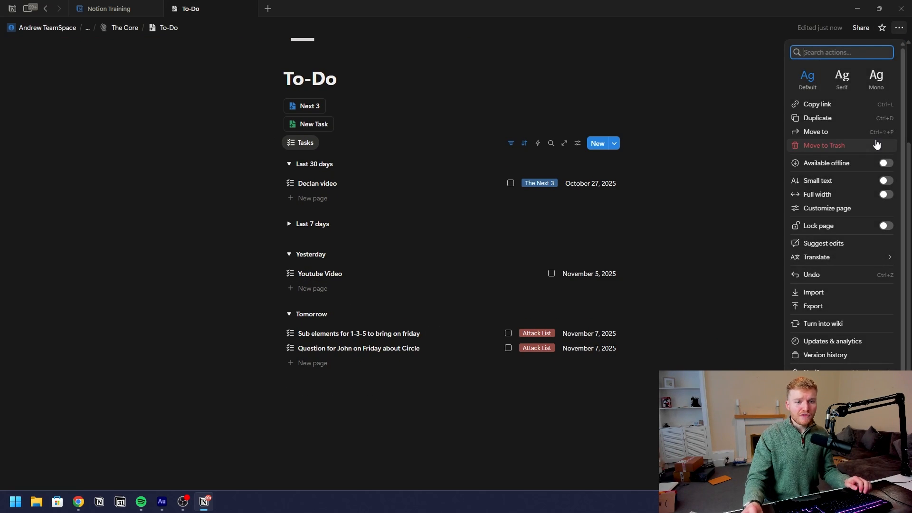
left_click(887, 182)
left_click(888, 182)
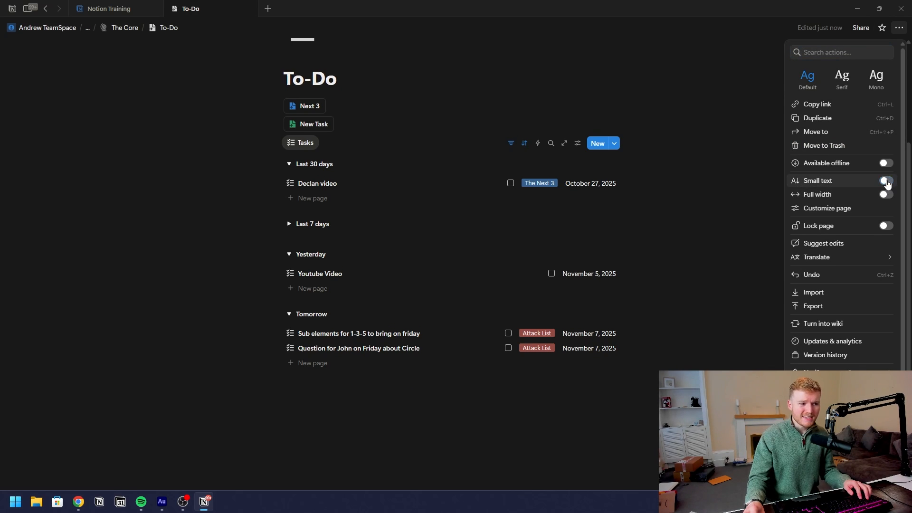
left_click(338, 418)
scroll(338, 415, "down", 1)
scroll(371, 391, "up", 2)
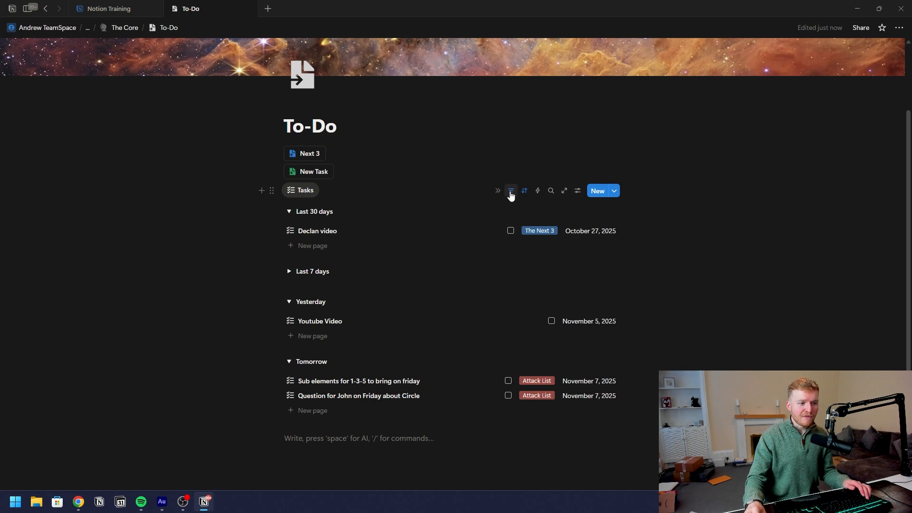
- Inspect the view settings and property visibility of the Tasks view on the To-Do page
left_click(578, 191)
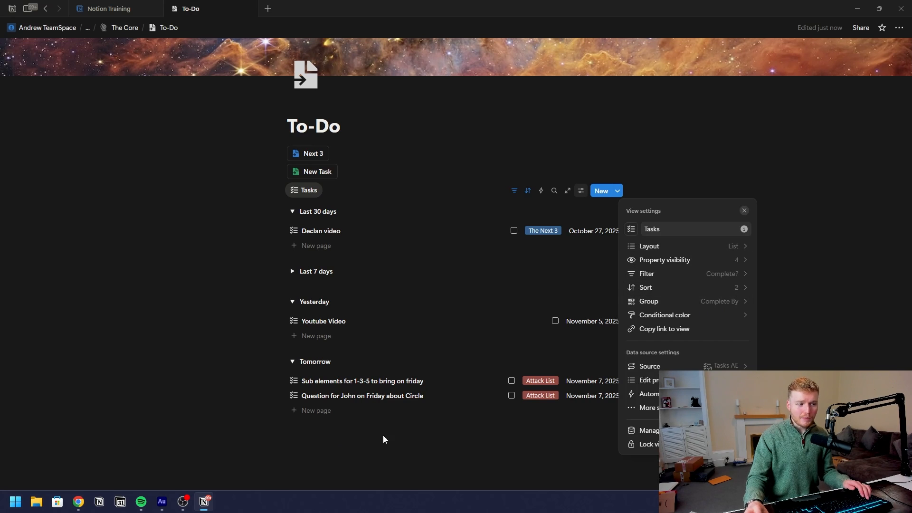
left_click(367, 447)
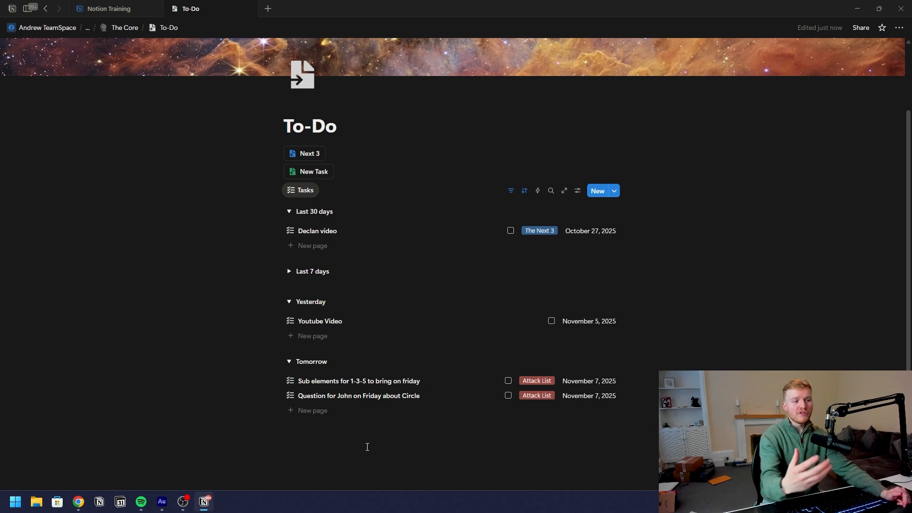
left_click(578, 190)
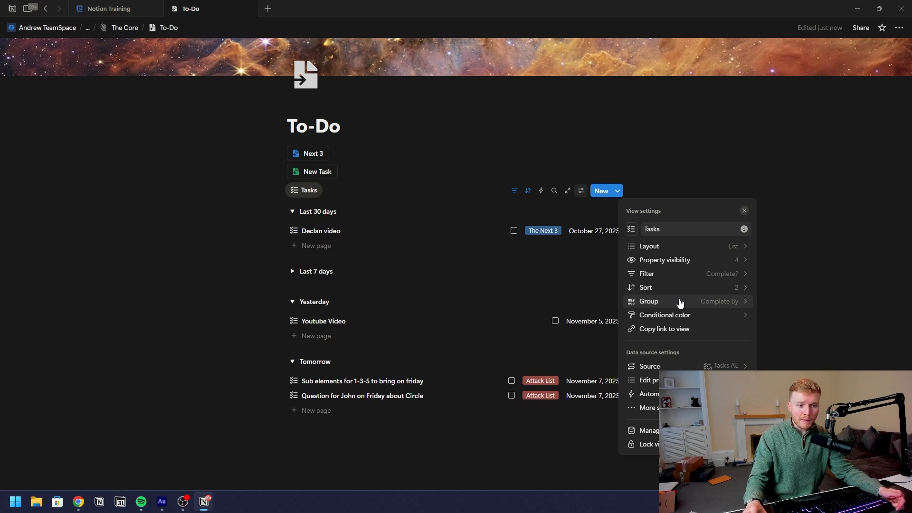
left_click(699, 261)
left_click(631, 211)
left_click(236, 244)
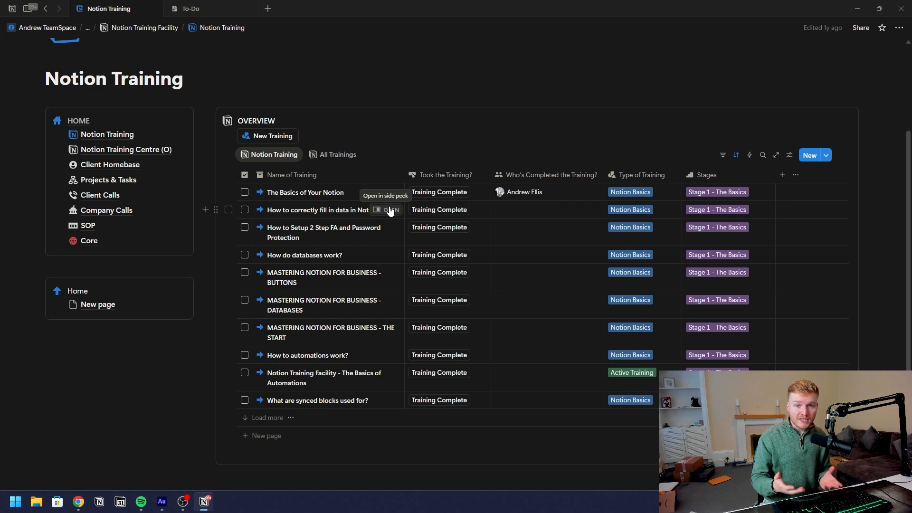
- Add a Formula property to the Notion Training table and open its formula editor for the first training
left_click(782, 175)
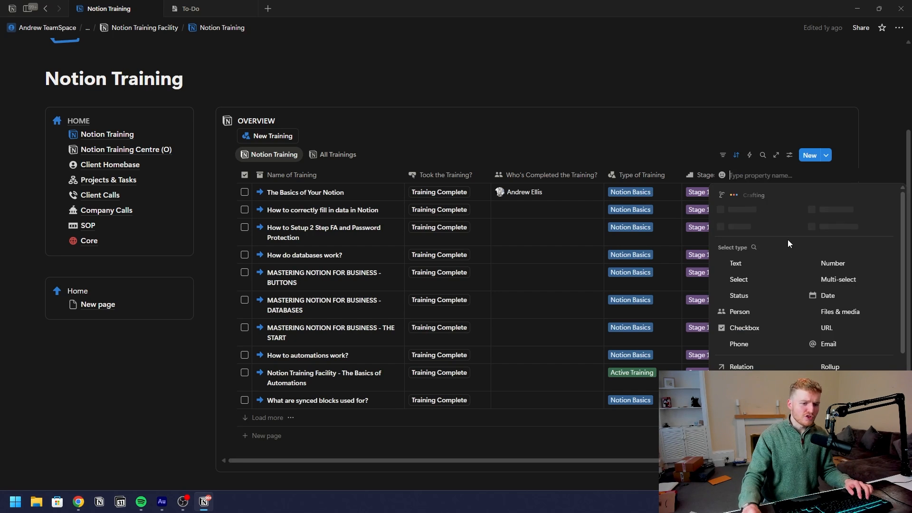
left_click(742, 383)
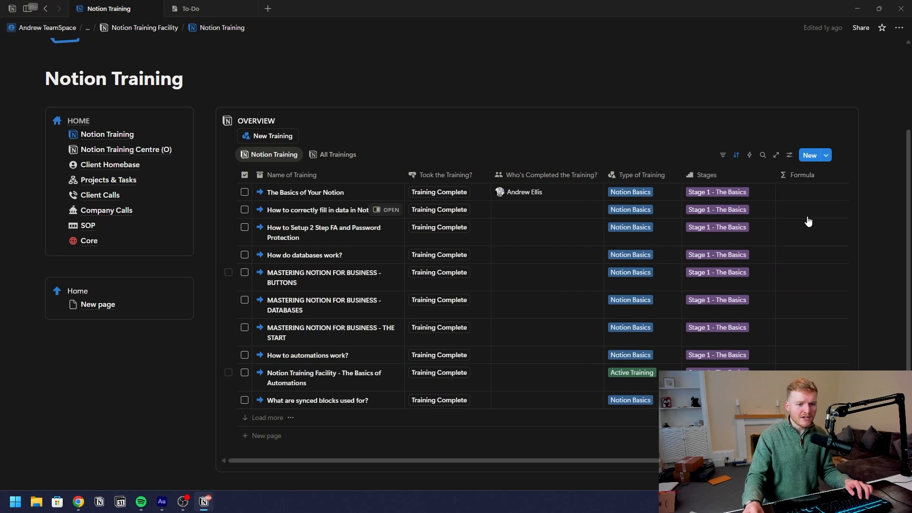
left_click(807, 194)
- Browse the properties and built-in functions listed in the formula editor, and go to the AI prompt for writing a formula
scroll(610, 371, "down", 15)
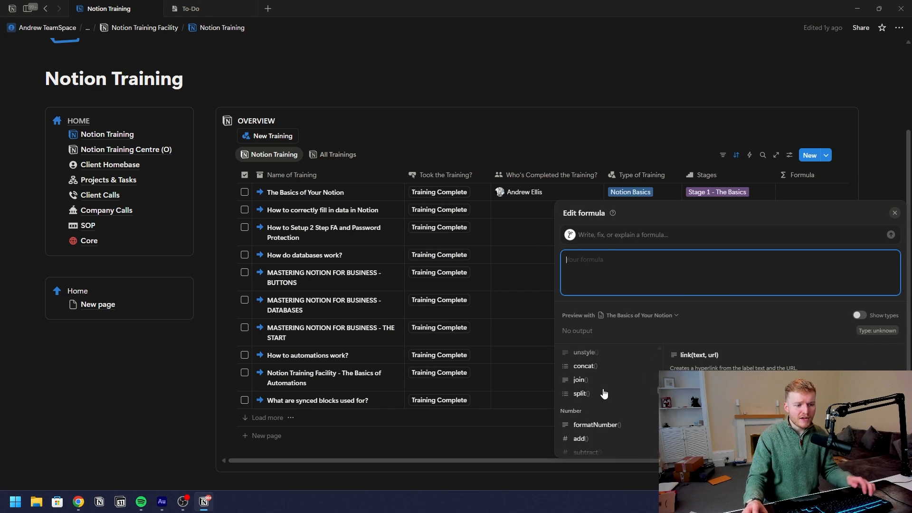
scroll(600, 395, "down", 10)
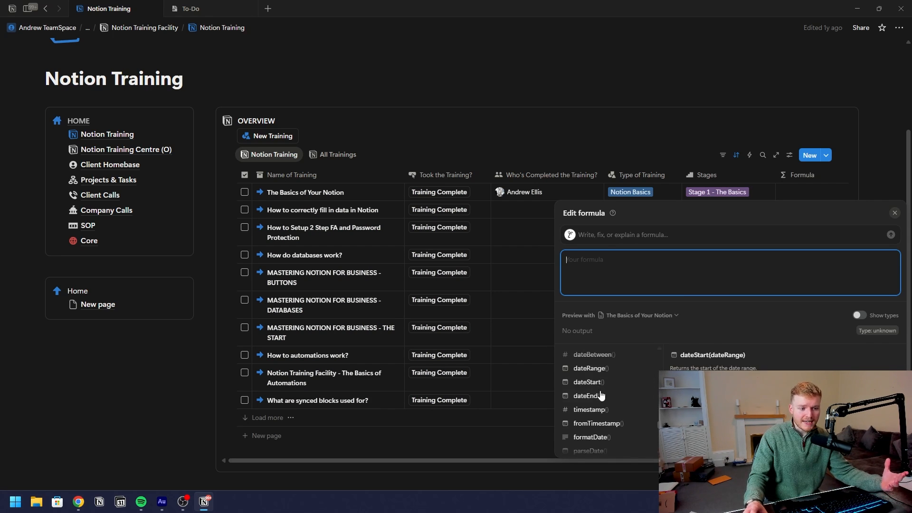
scroll(599, 394, "up", 20)
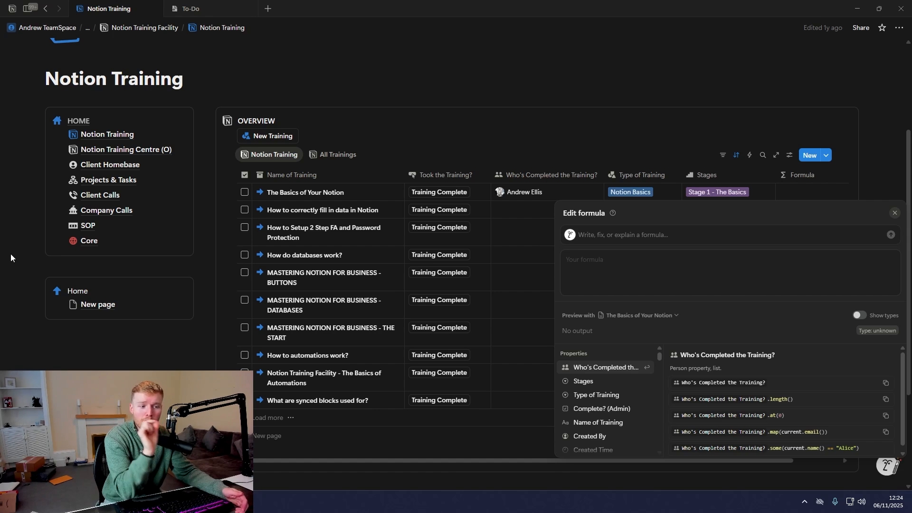
left_click(586, 233)
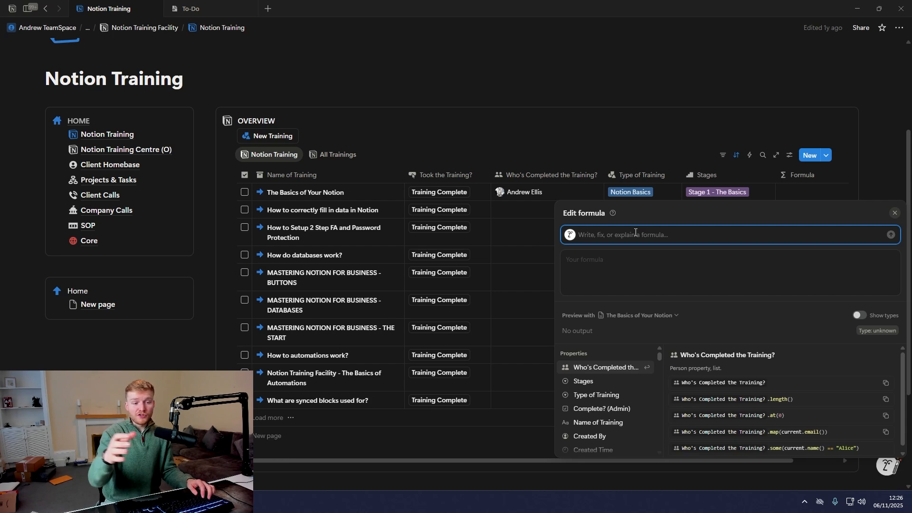
- Check the available Stages options on the two-step FA training and look again at the empty formula of the first training
left_click(626, 127)
left_click(714, 235)
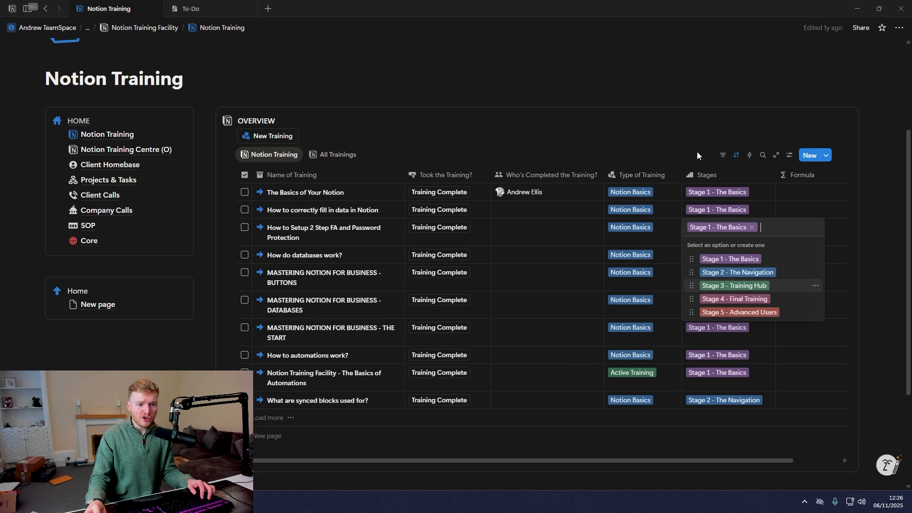
key("Escape")
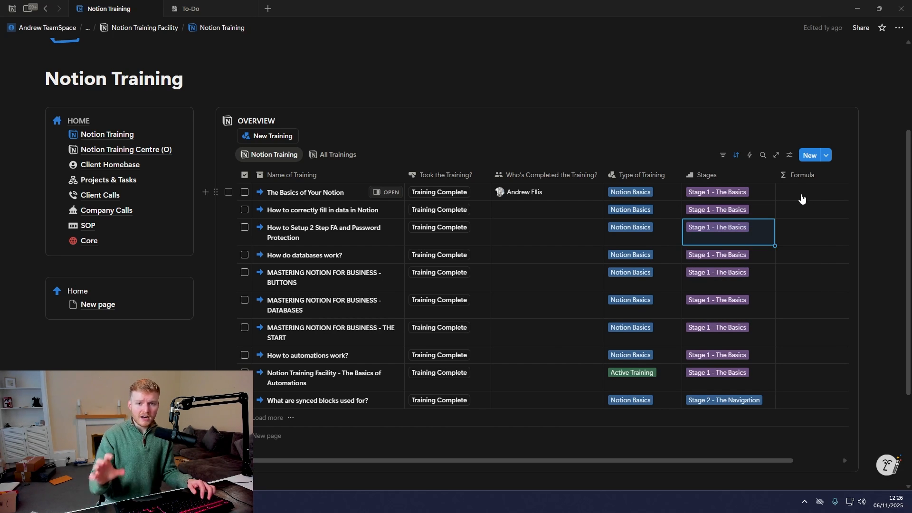
left_click(802, 198)
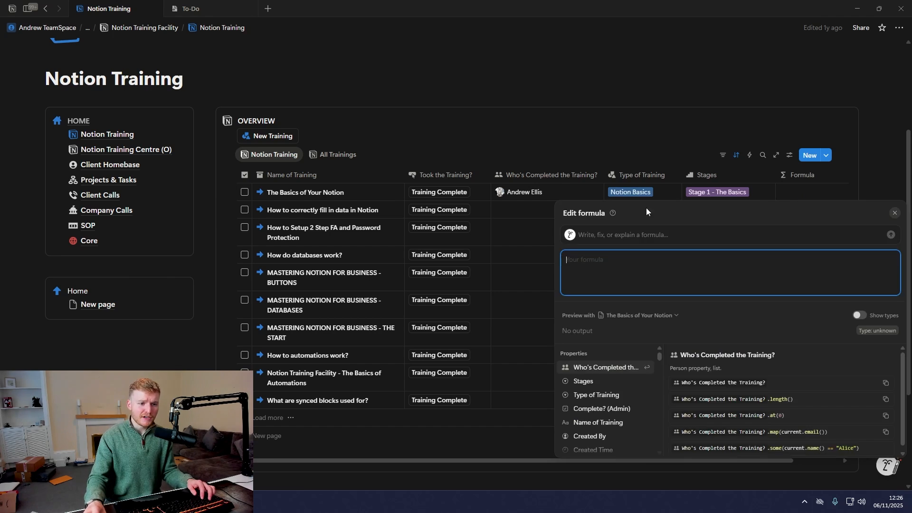
key("Escape")
- Examine the first training's formula, especially the lines that match each stage to a coloured circle emoji
left_click(761, 199)
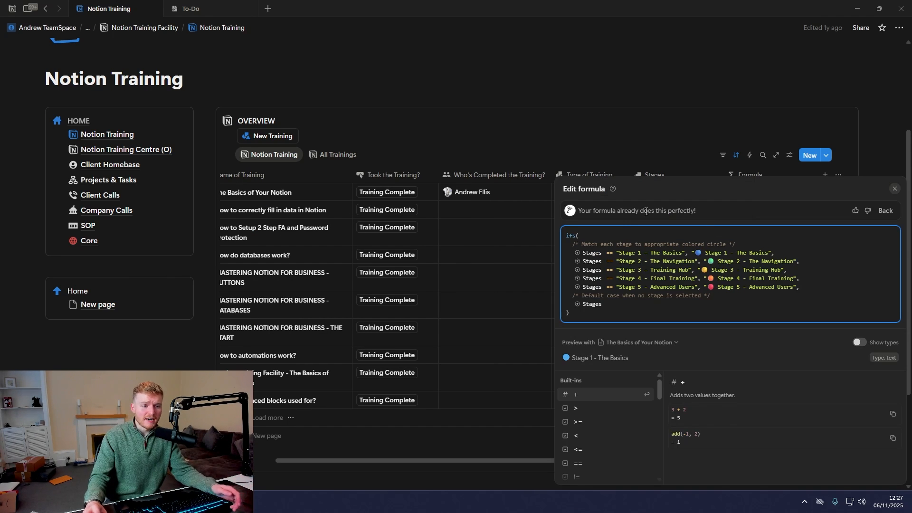
left_click(730, 244)
left_click_drag(633, 253, 766, 275)
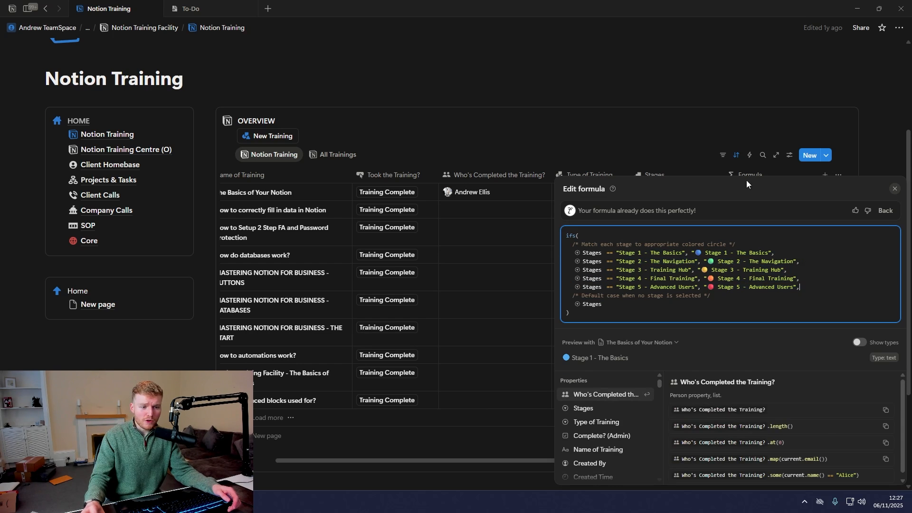
- Compare the Stages select options with the formula behind the Formula column for the first two trainings
key("Escape")
left_click(705, 202)
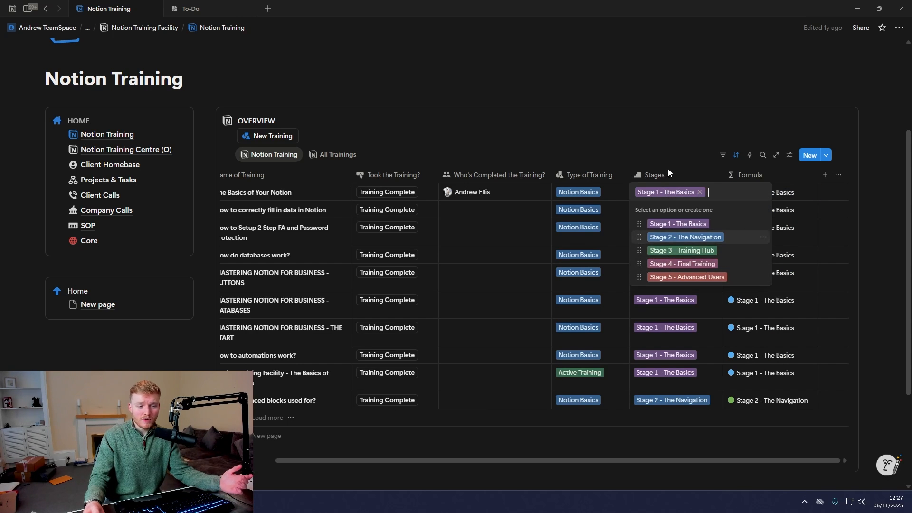
key("Escape")
left_click(771, 208)
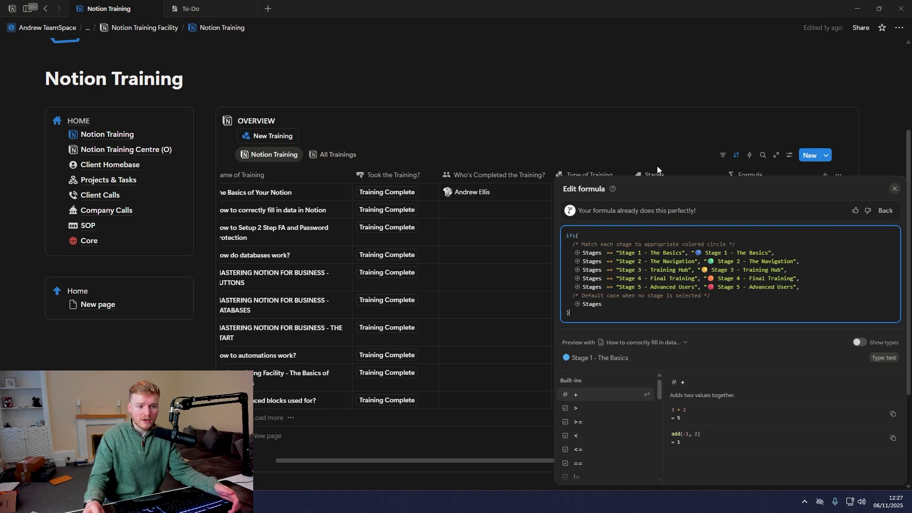
left_click(657, 167)
left_click(680, 194)
left_click(795, 212)
left_click(781, 193)
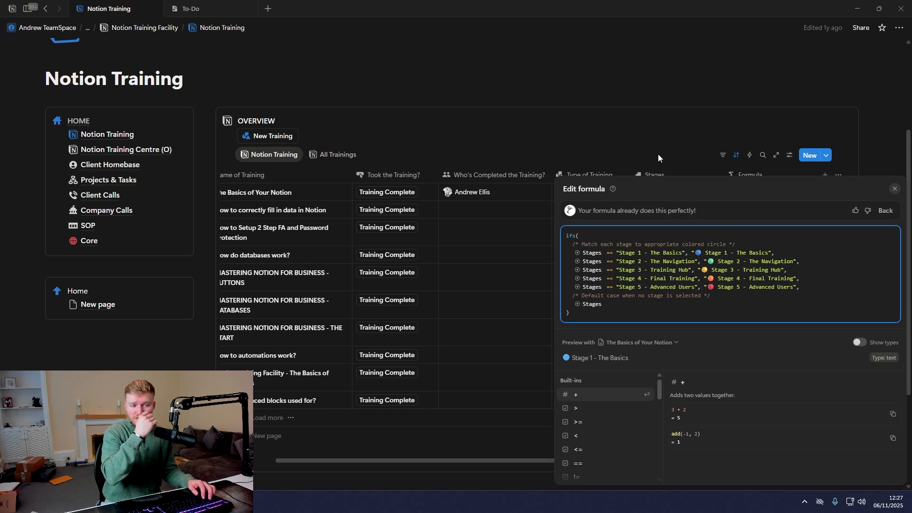
left_click(658, 154)
left_click(761, 193)
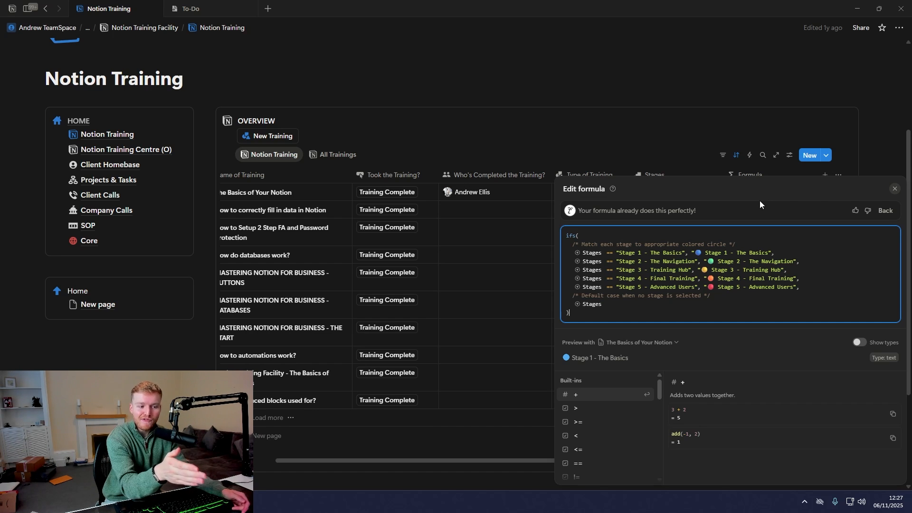
left_click(660, 150)
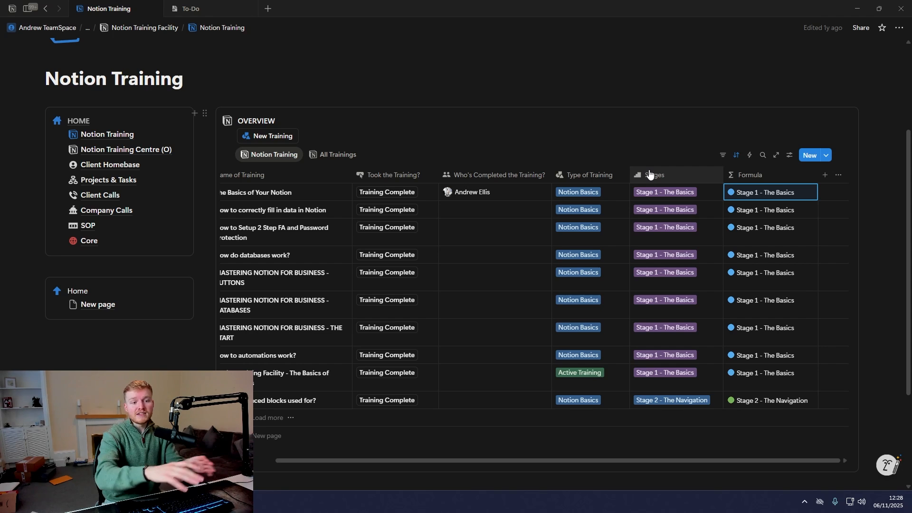
- Extend the formula's AI prompt with a request to change all the stage texts to bold, and apply the rewritten formula
left_click(779, 193)
left_click(660, 205)
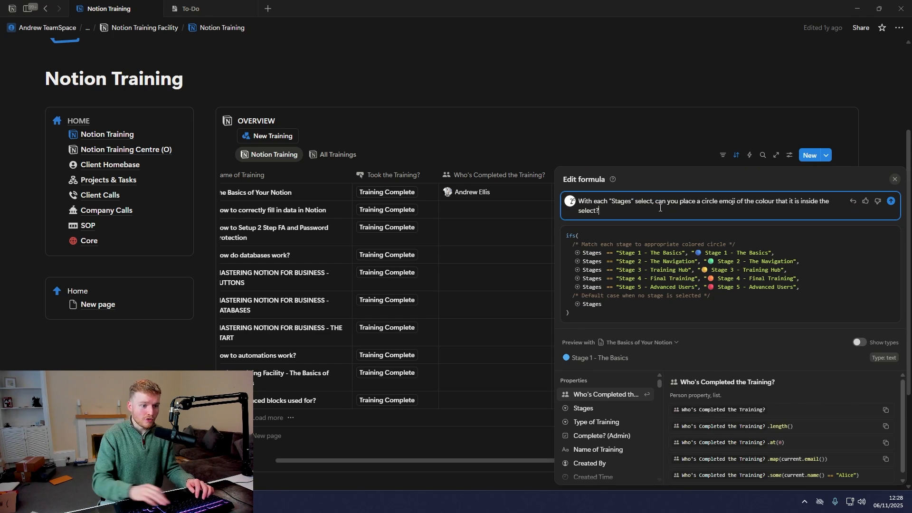
type(", changethese all to bold")
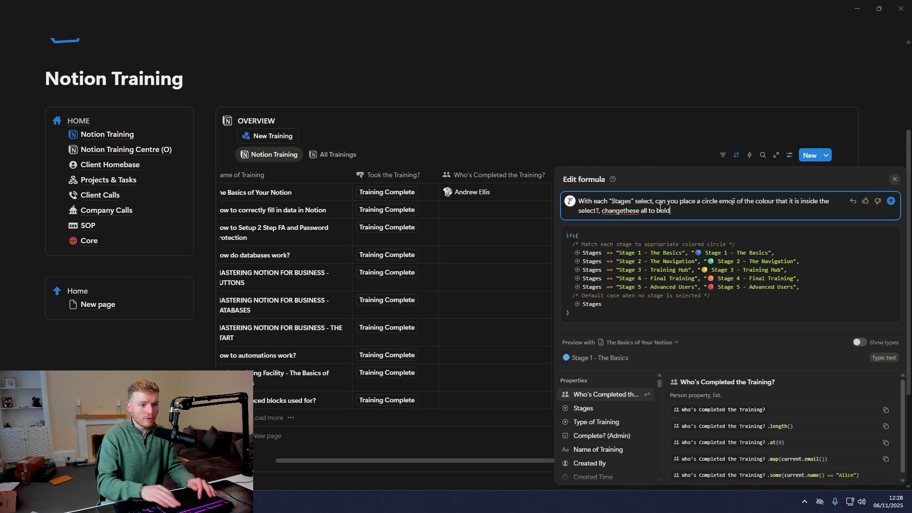
key("Return")
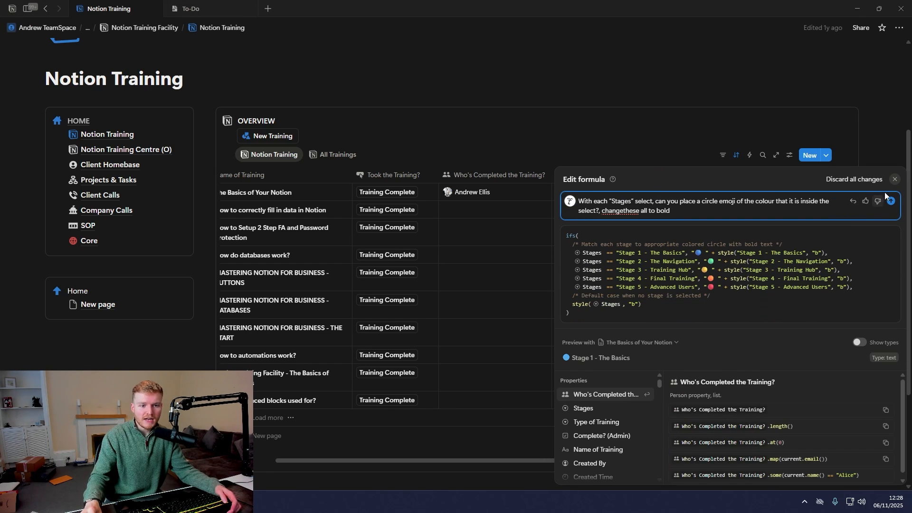
key("Escape")
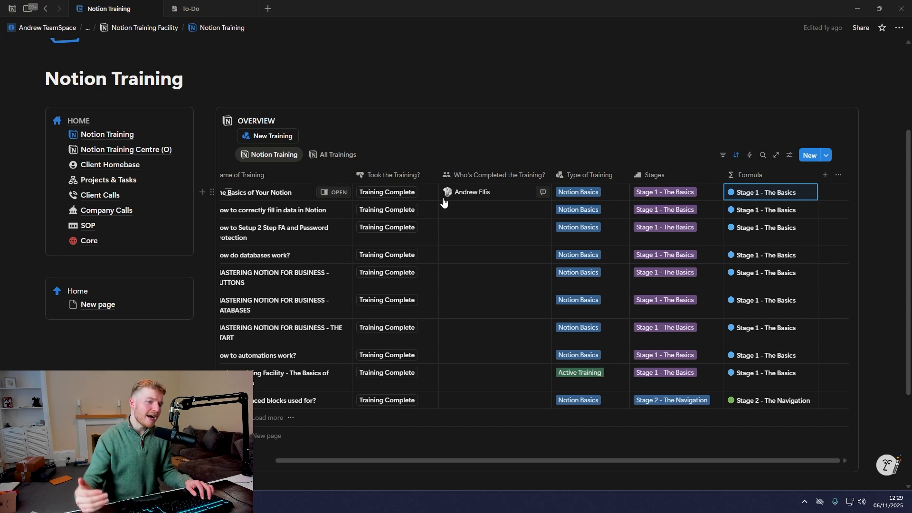
- Create an automation for the Notion Training table that triggers when Type of Training is set to Active Training
scroll(551, 237, "left", 3)
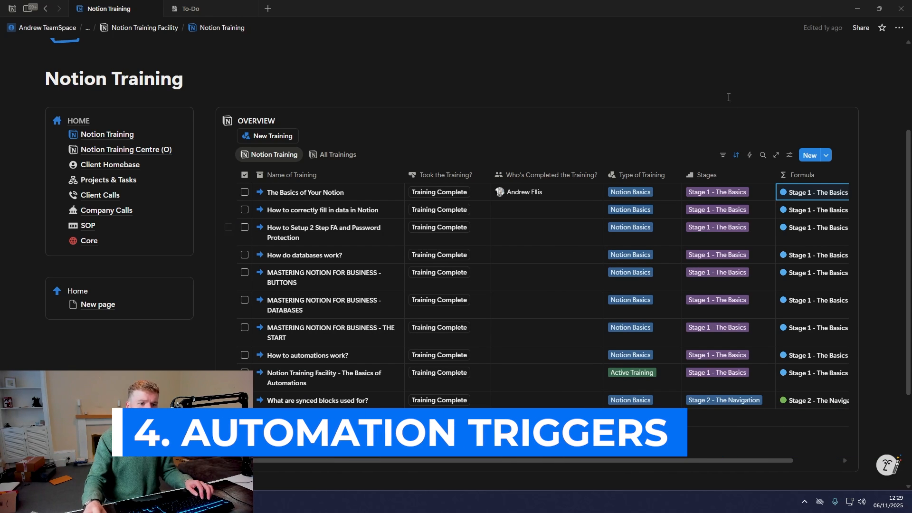
left_click(749, 155)
left_click(386, 138)
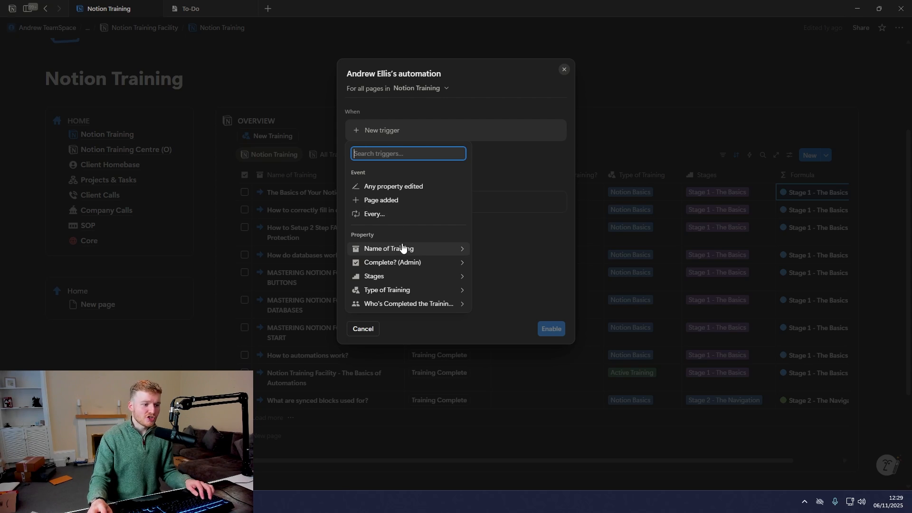
left_click(402, 289)
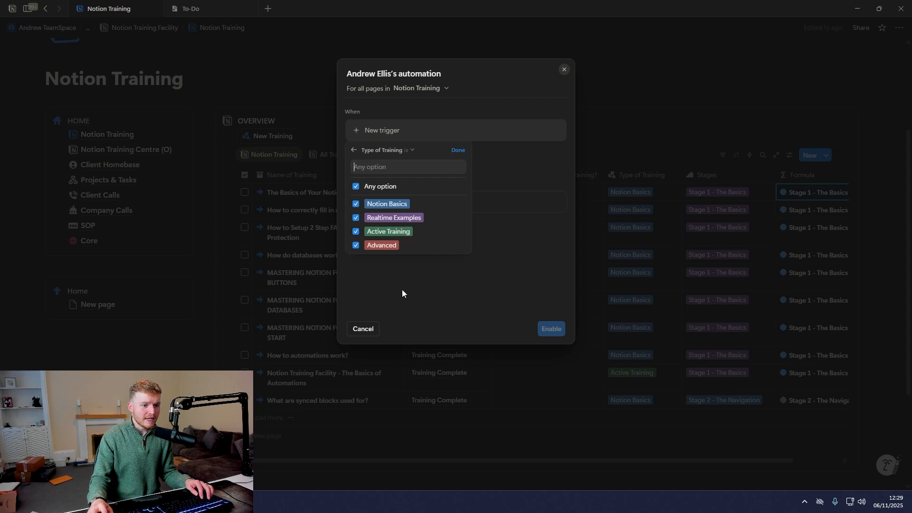
left_click(357, 204)
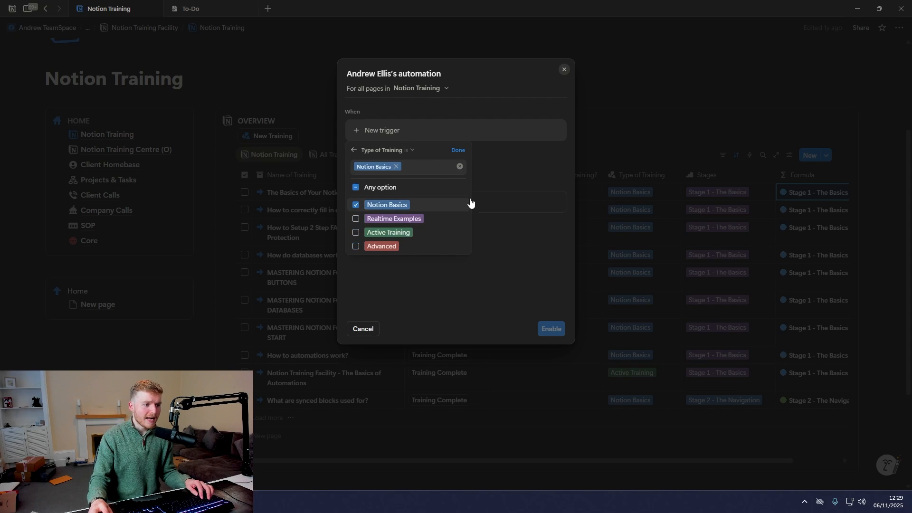
left_click(357, 232)
left_click(357, 213)
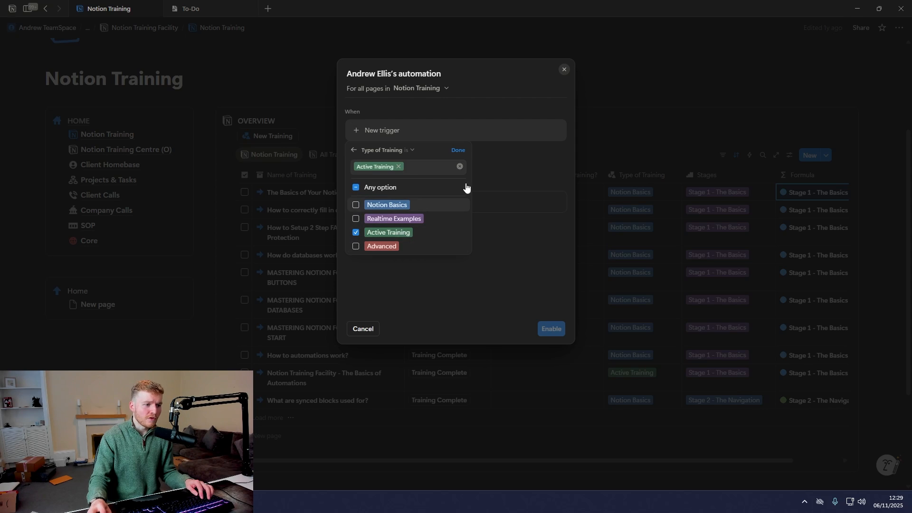
left_click(459, 150)
- Give the automation an action that adds a page to the Tasks AE data source
left_click(394, 231)
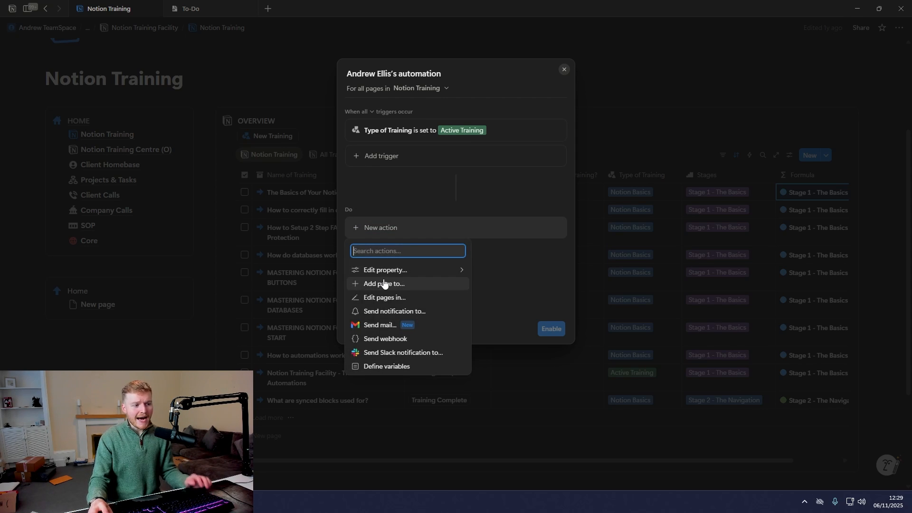
left_click(383, 284)
left_click(448, 228)
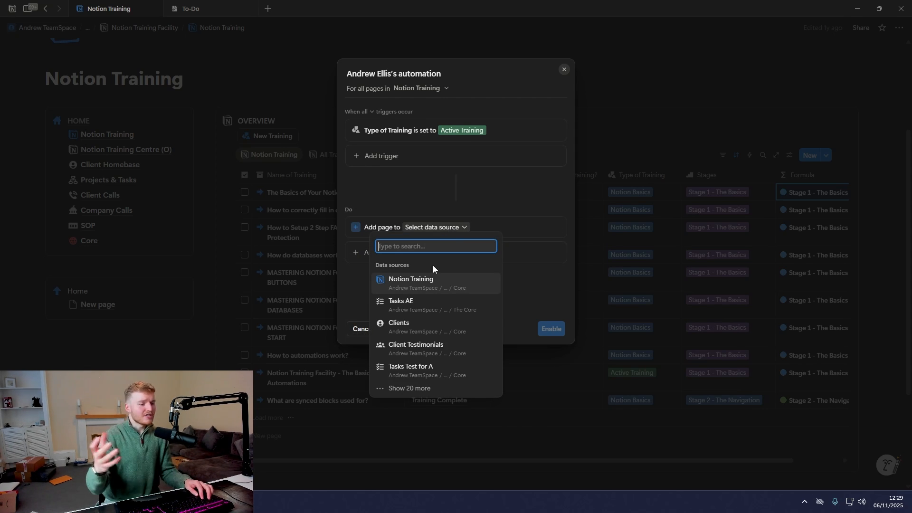
left_click(426, 310)
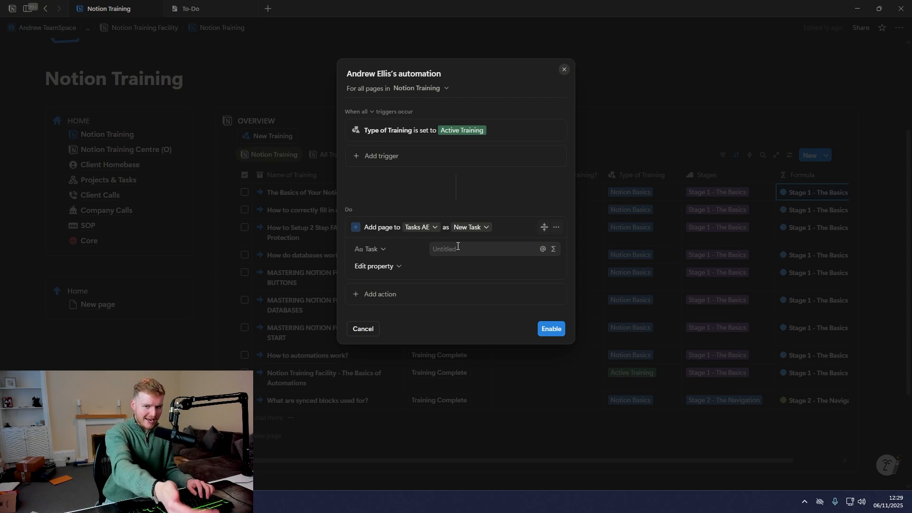
- Set the new task's name to the trigger page's Name of Training followed by "- Needs approved for training purposes"
left_click(458, 249)
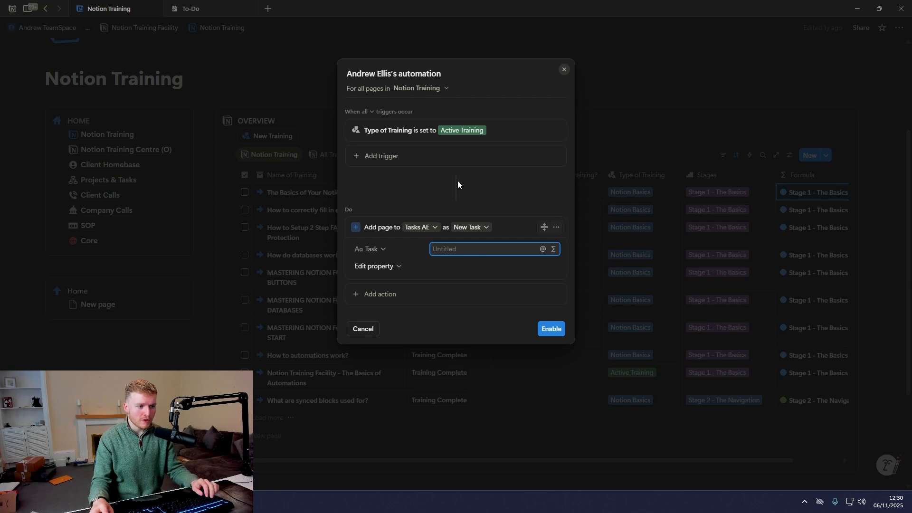
left_click(543, 249)
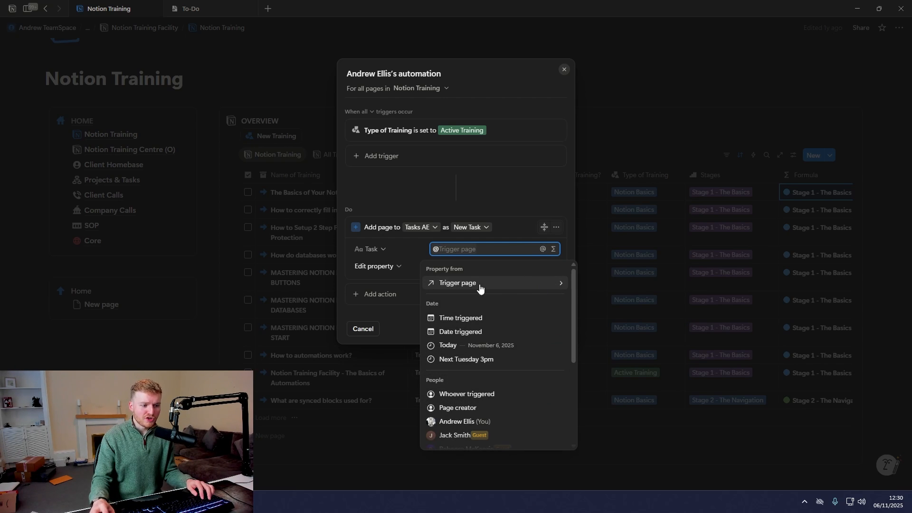
left_click(459, 283)
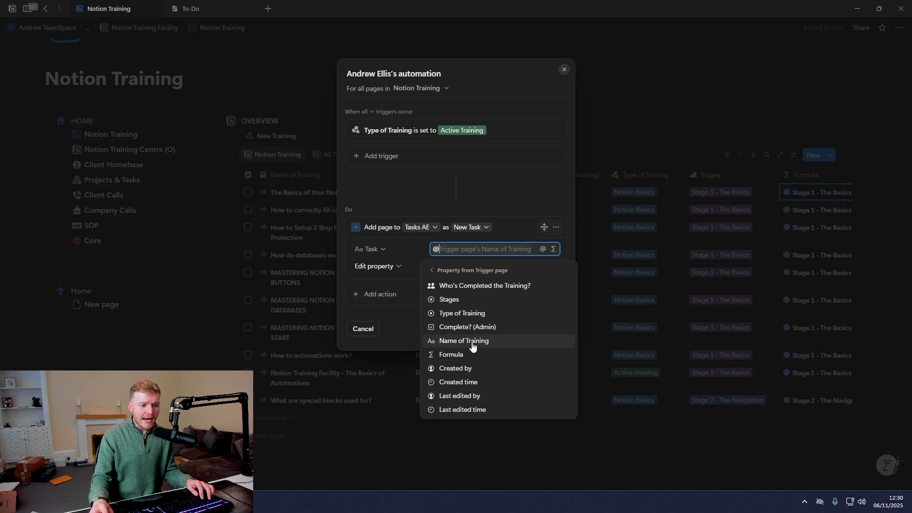
left_click(469, 341)
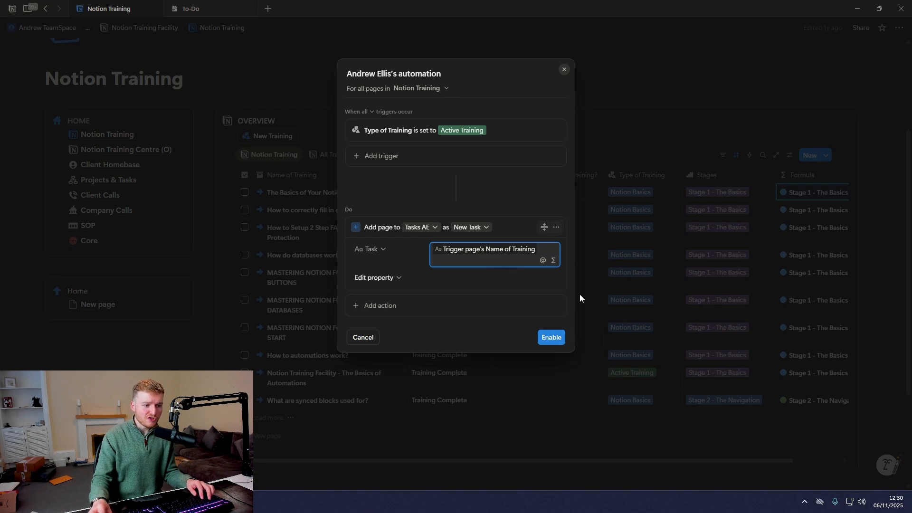
type("-")
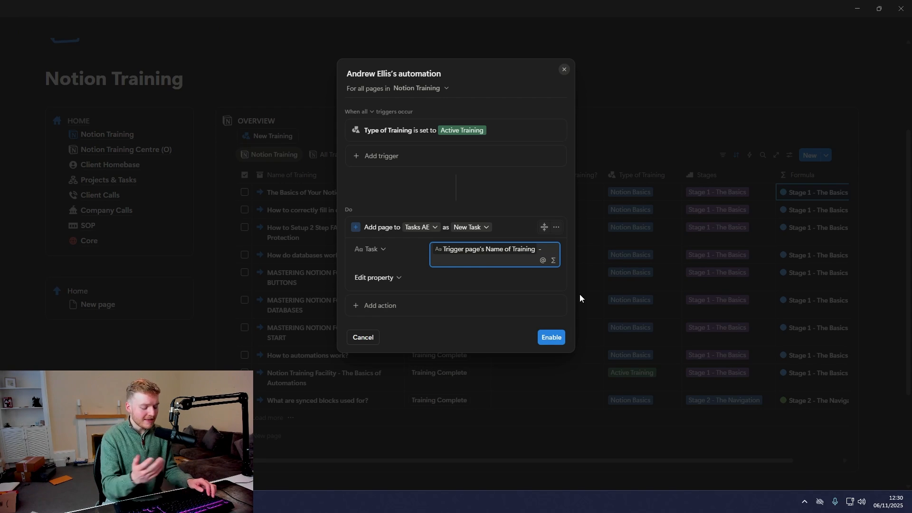
type(" Needs apporov")
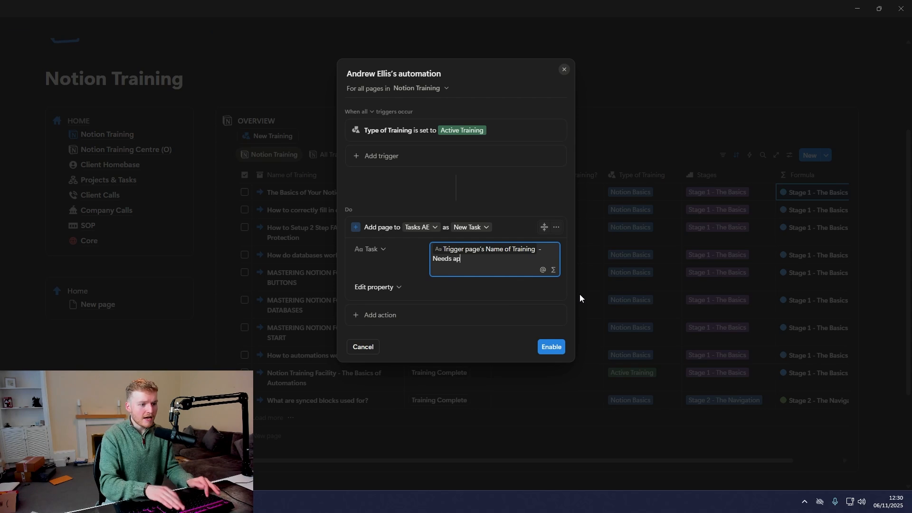
key("BackSpace")
key("BackSpace")
key("BackSpace")
key("BackSpace")
type("roved for training purposes")
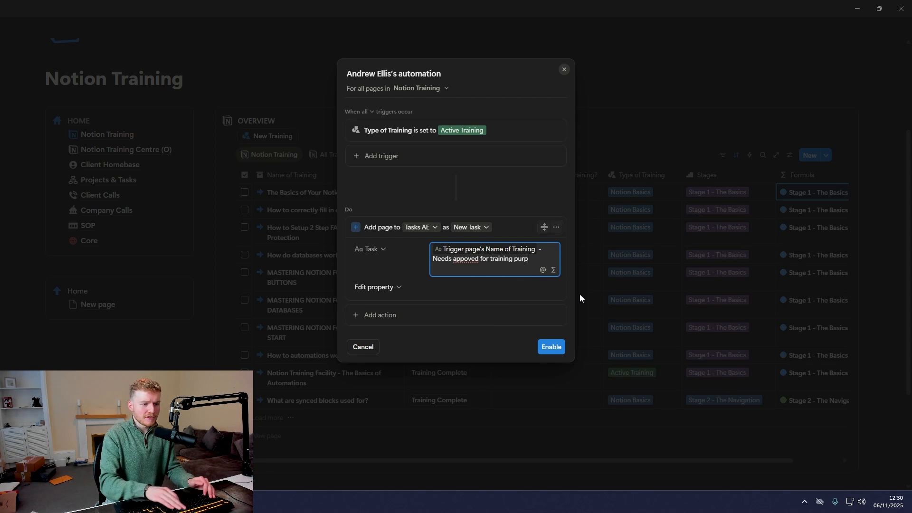
left_click(482, 260)
- Add the Priority property to the new task action and examine the custom formula editor for its value
left_click(387, 288)
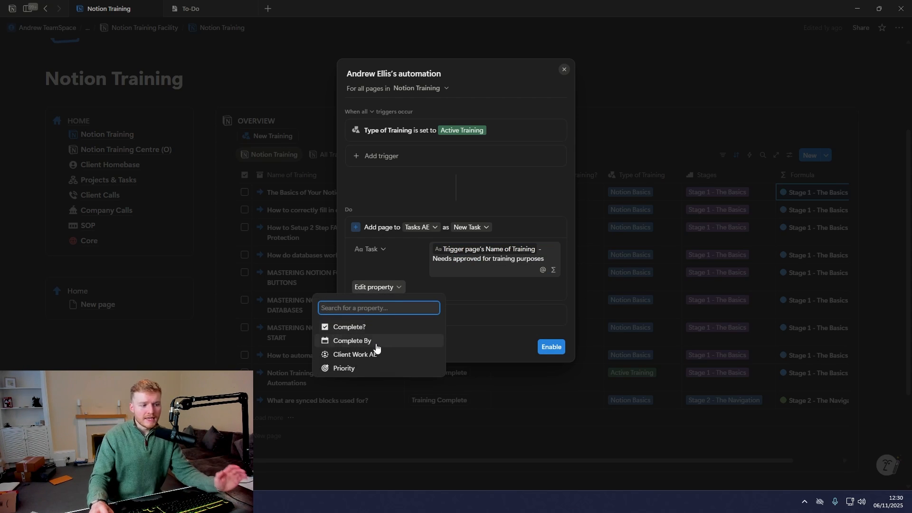
left_click(338, 369)
left_click(468, 288)
left_click(463, 407)
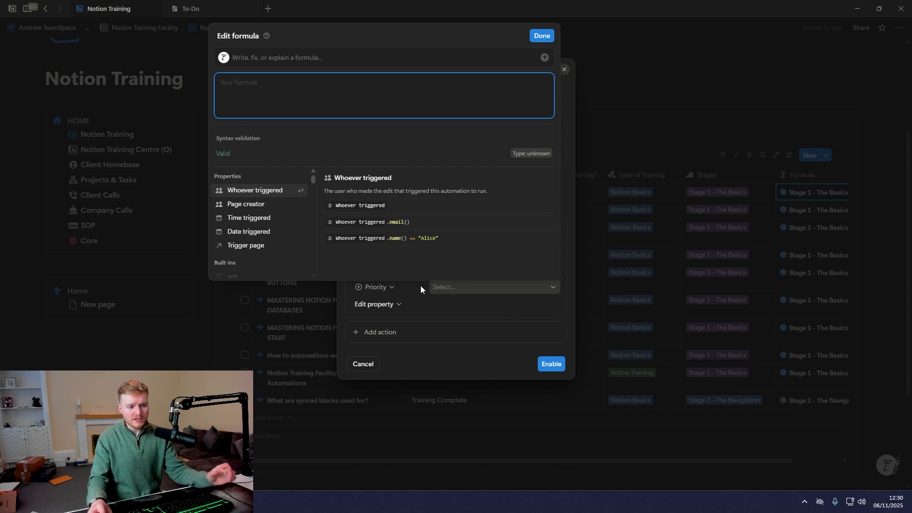
left_click(461, 289)
left_click(463, 289)
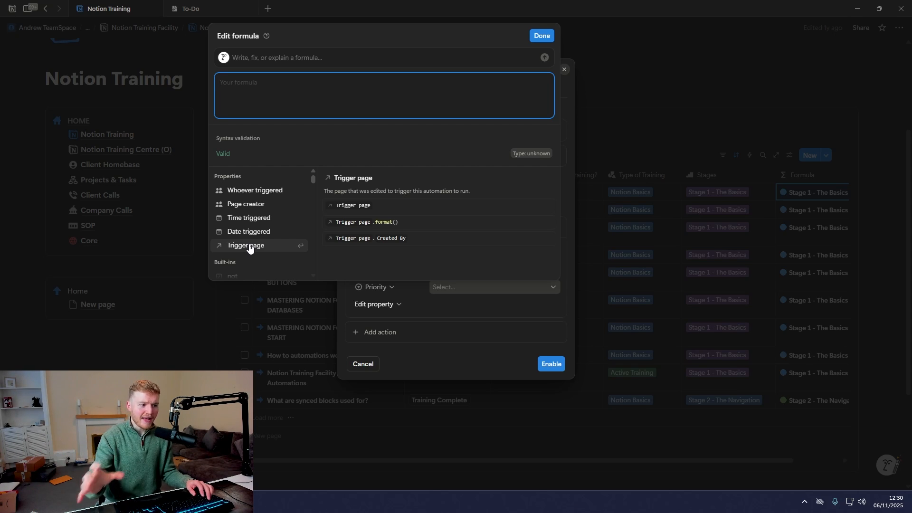
left_click(414, 303)
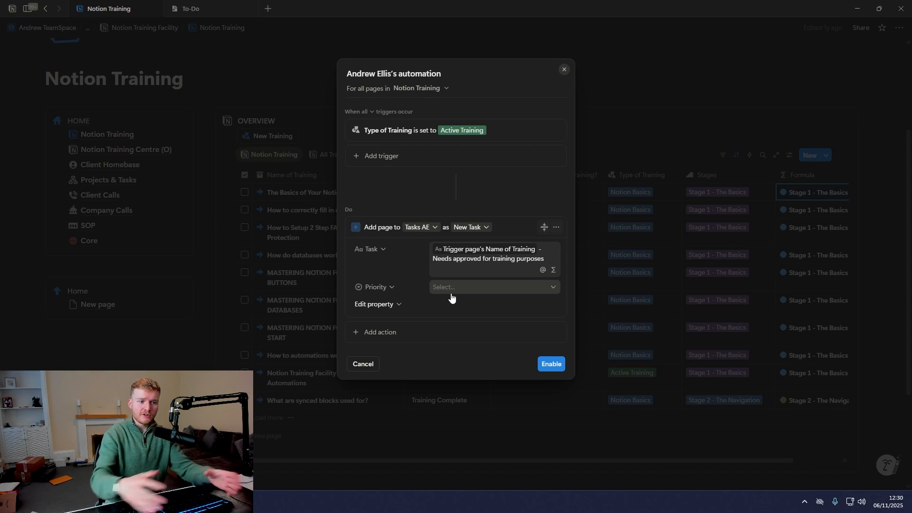
- Add the Complete? property to the new task action and look over its value options
left_click(398, 304)
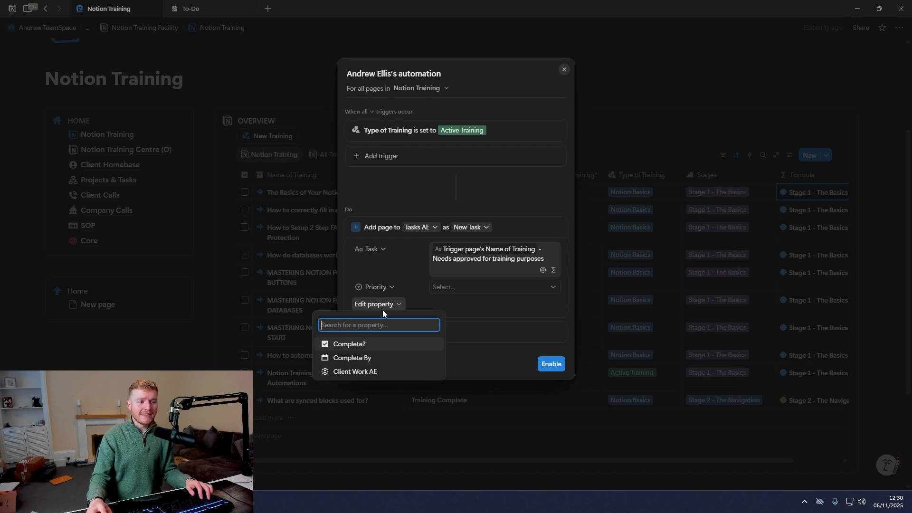
left_click(369, 345)
left_click(464, 304)
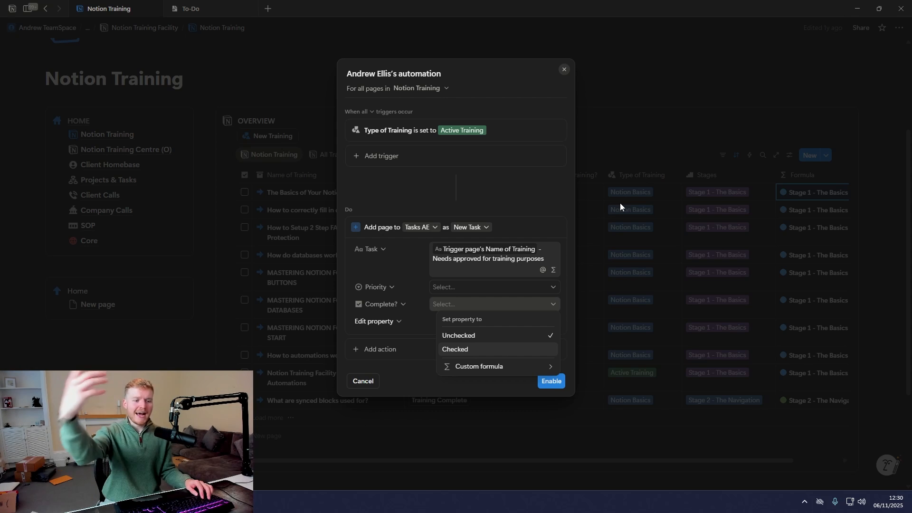
left_click(412, 279)
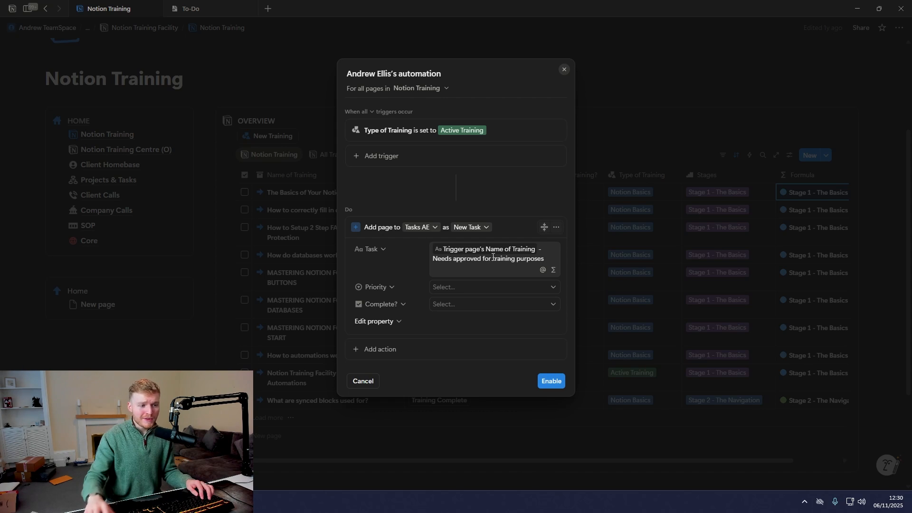
- Examine the trigger page properties and the formula editor available for the new task's title
left_click(459, 259)
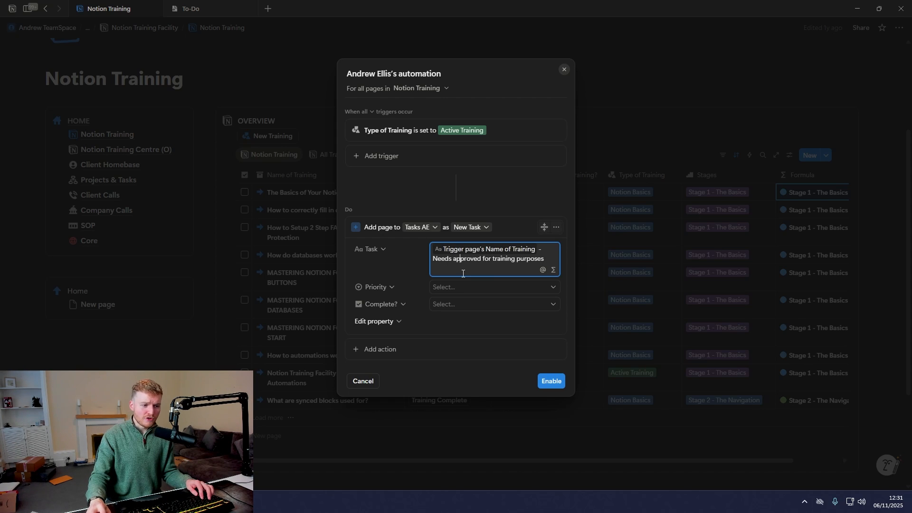
left_click(553, 270)
key("Escape")
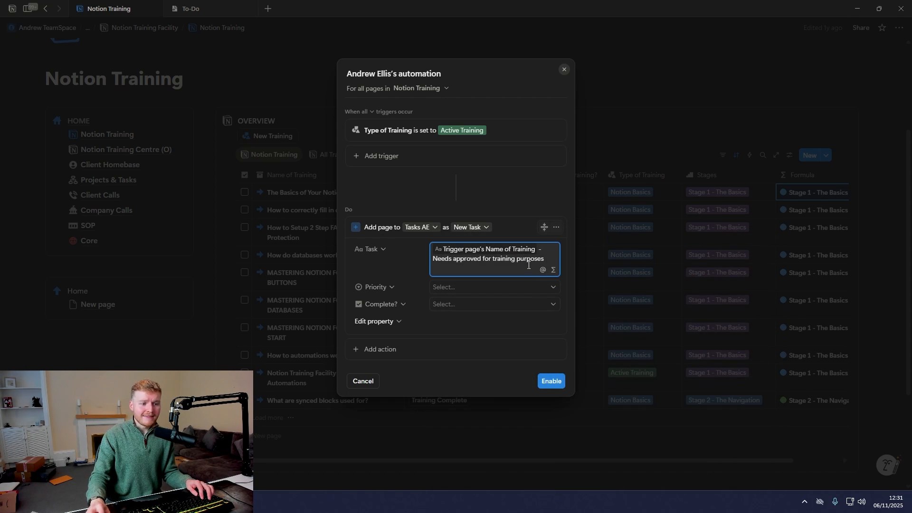
left_click(543, 269)
left_click(570, 292)
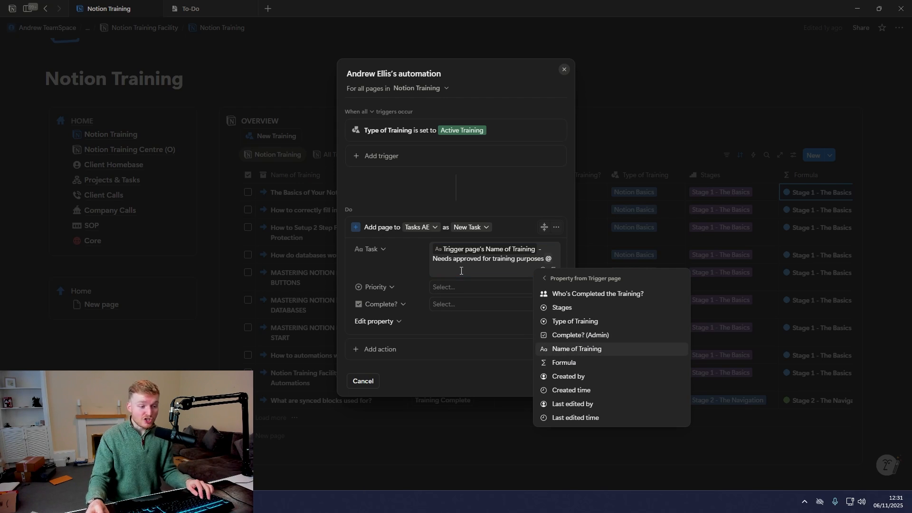
left_click(528, 255)
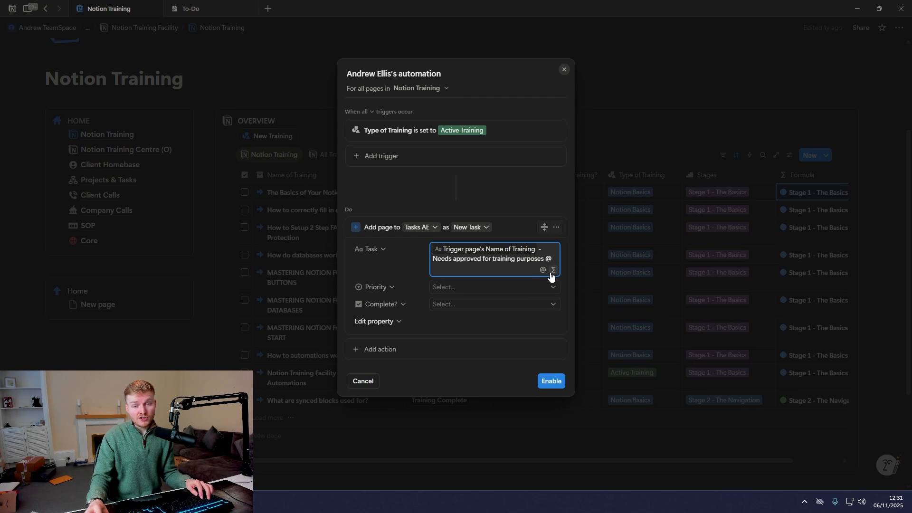
left_click(553, 271)
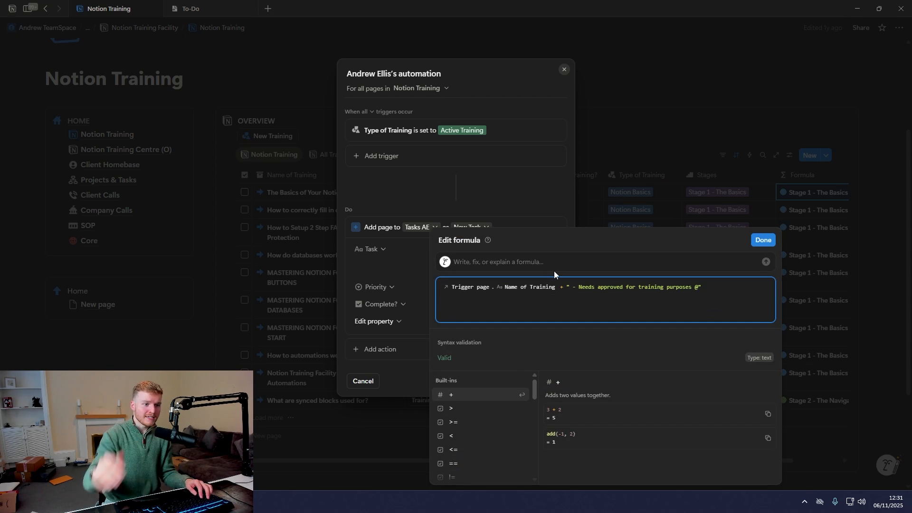
left_click(359, 269)
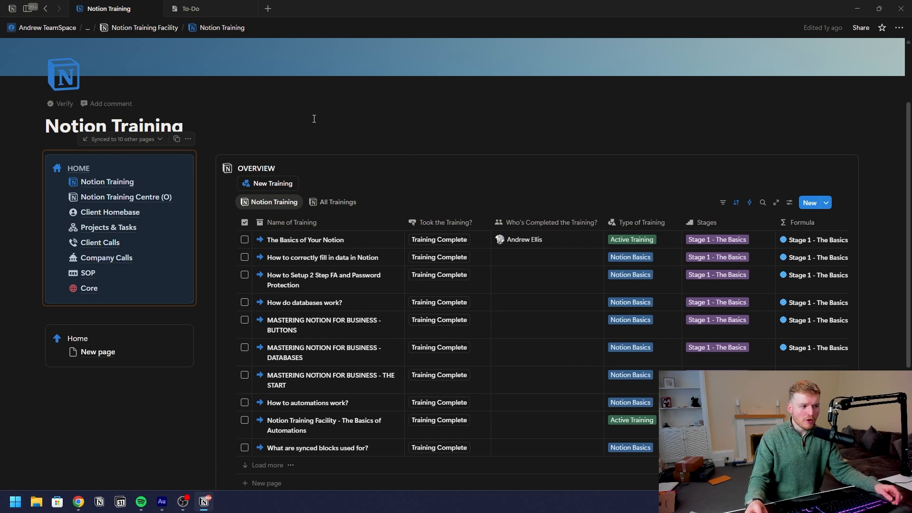
- Open the Notion Training Facility page and add a blank line at the end of its synced HOME navigation block
left_click(170, 163)
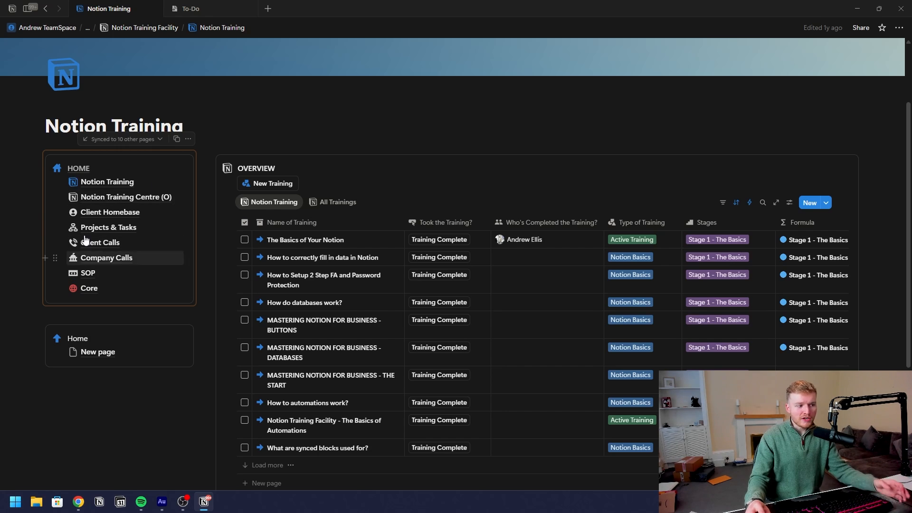
left_click(73, 182)
scroll(156, 316, "down", 3)
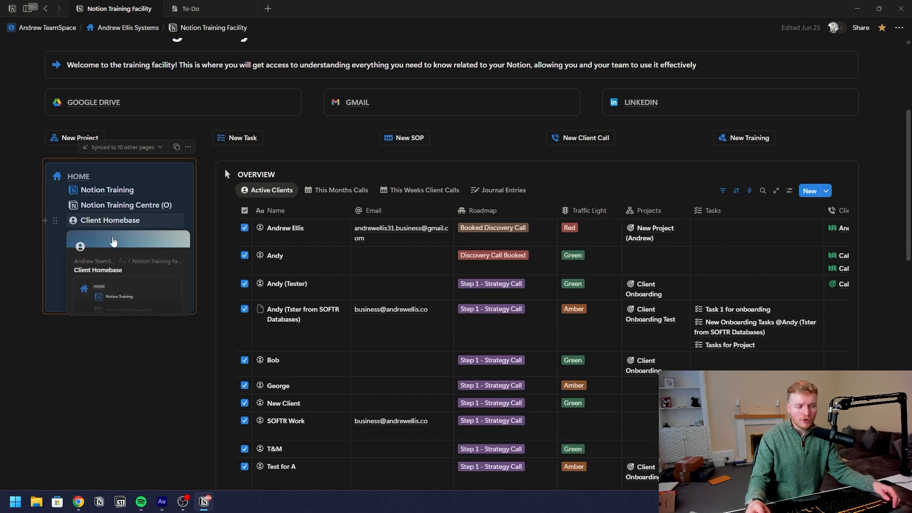
left_click_drag(38, 321, 79, 306)
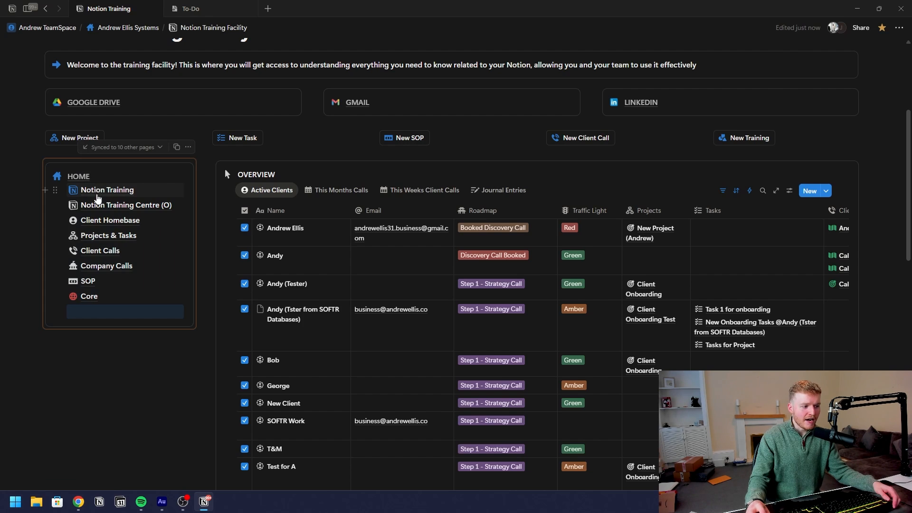
- Open the Notion Training page and delete the blank line below Core in the synced HOME block
left_click(96, 191)
key("Escape")
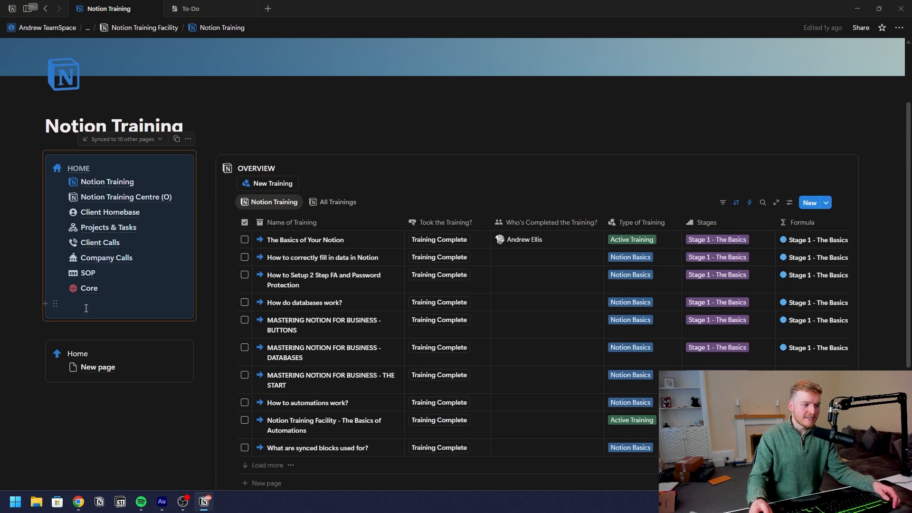
left_click(86, 304)
key("BackSpace")
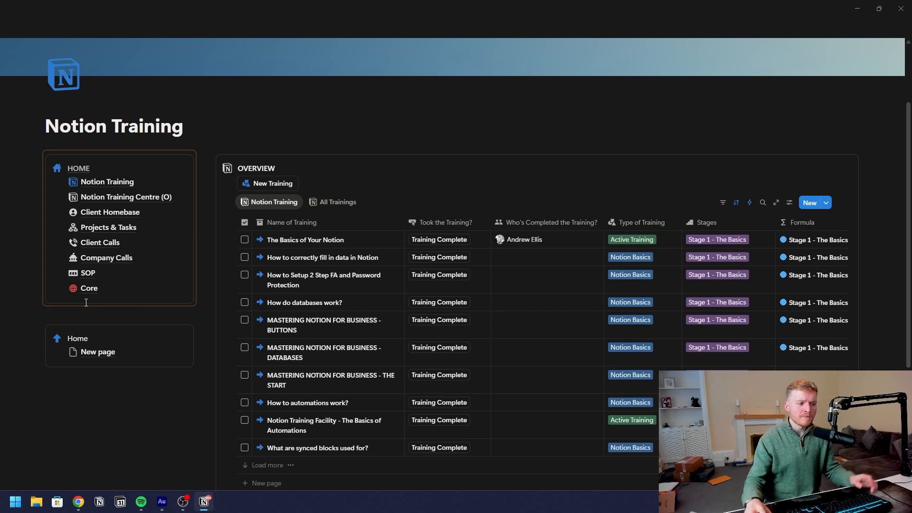
- Open the Core page from the HOME navigation block and look through its list of databases
mouse_move(91, 295)
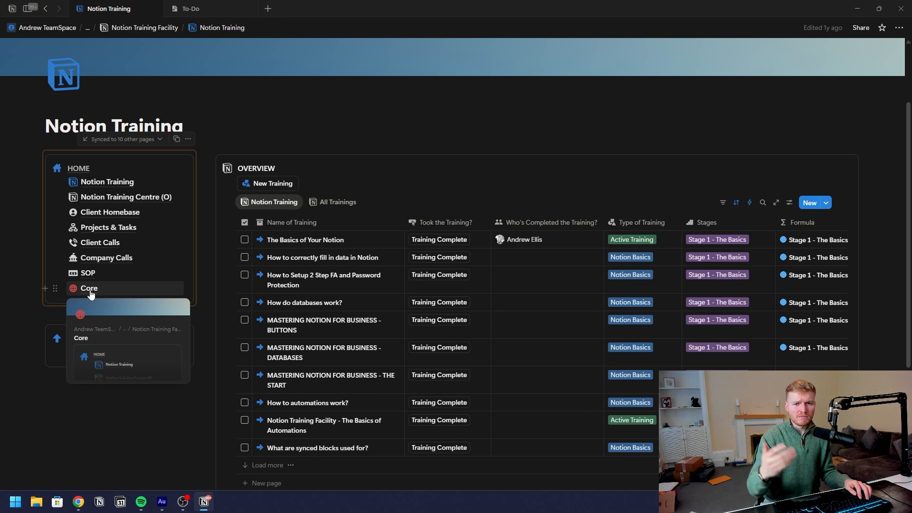
left_click(91, 291)
scroll(301, 222, "down", 3)
scroll(302, 223, "down", 1)
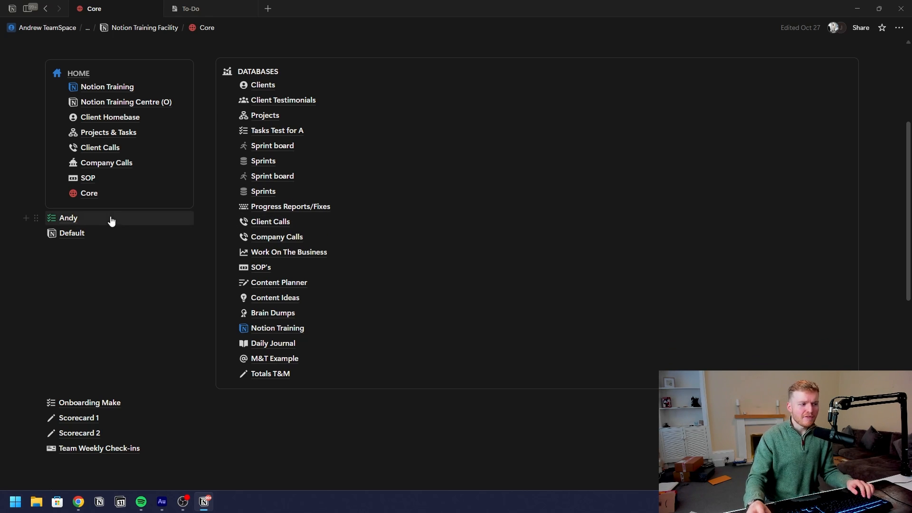
mouse_move(120, 89)
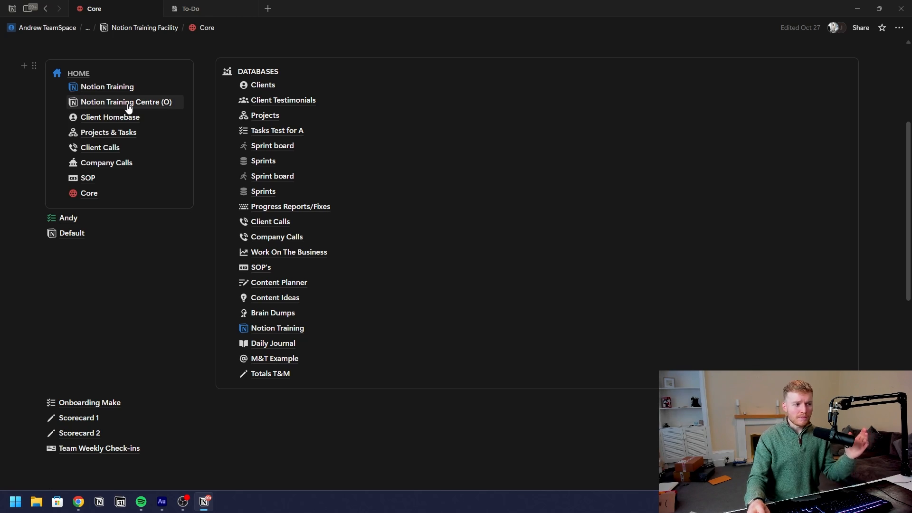
mouse_move(128, 109)
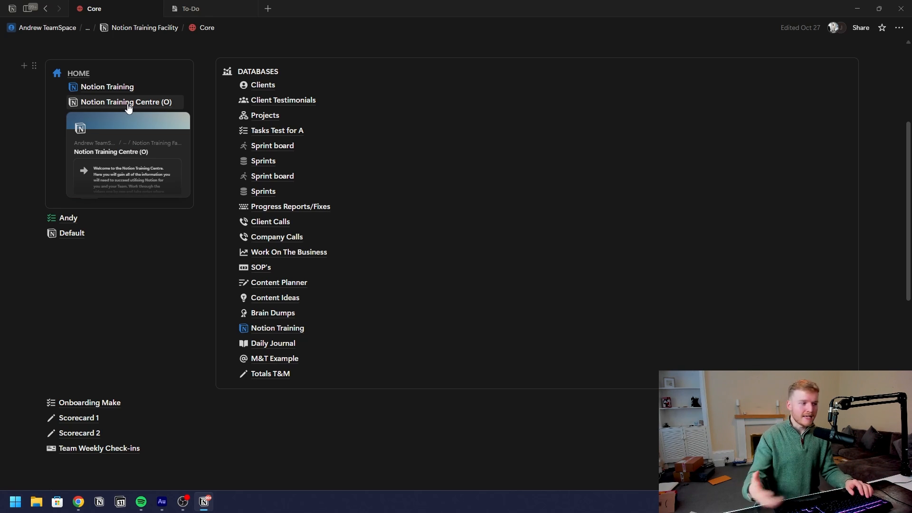
scroll(114, 131, "up", 2)
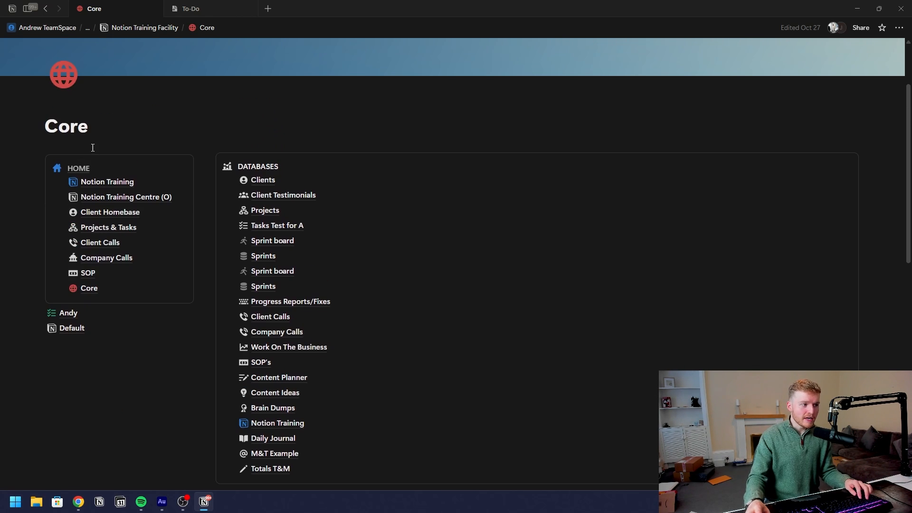
- Return to the Notion Training Facility page and go on to the Company Calls page through the synced navigation
left_click(83, 170)
scroll(169, 293, "down", 3)
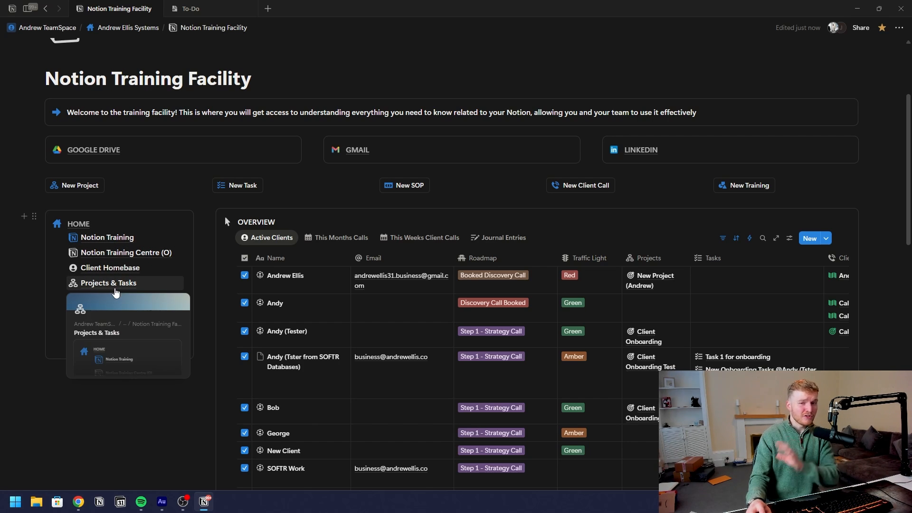
left_click(110, 300)
scroll(116, 292, "down", 4)
scroll(90, 227, "up", 2)
left_click(107, 293)
scroll(133, 307, "down", 1)
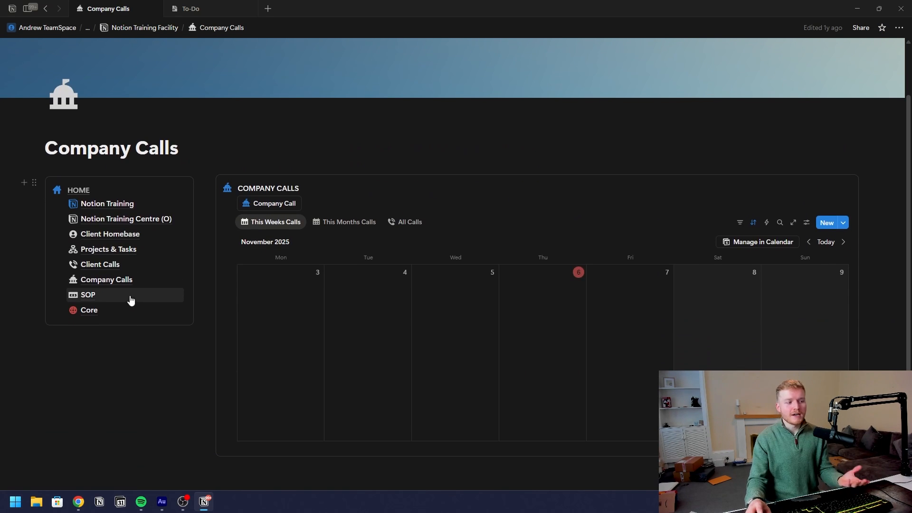
- View the Projects & Tasks page and return to the Notion Training Facility page through the HOME link
left_click(114, 256)
scroll(113, 249, "down", 3)
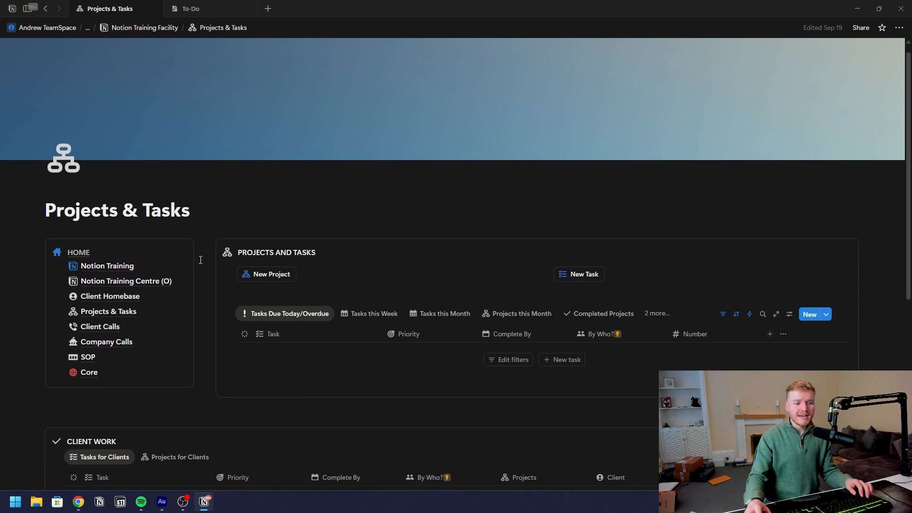
scroll(80, 265, "up", 3)
left_click(80, 265)
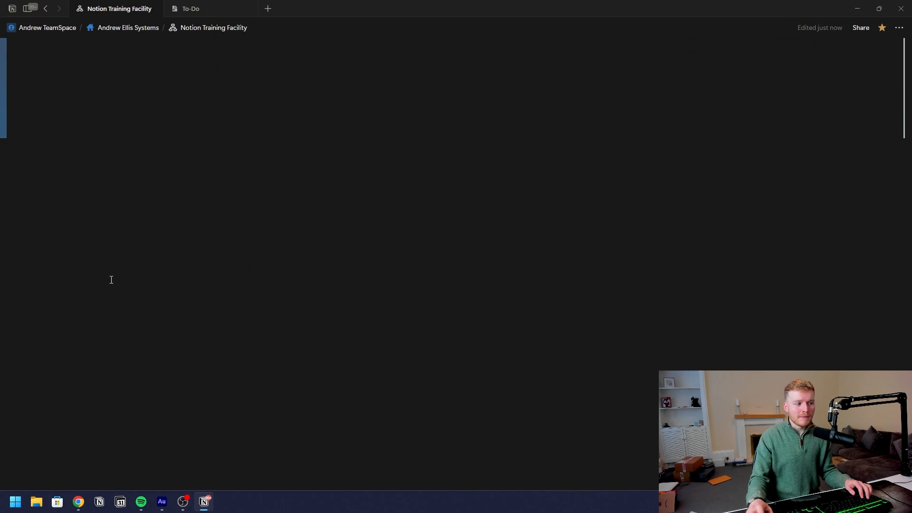
scroll(176, 316, "down", 5)
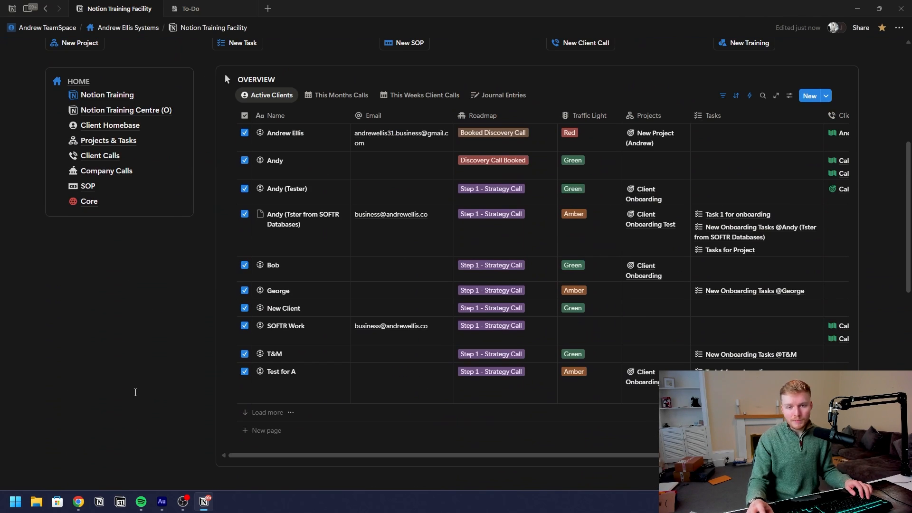
scroll(124, 368, "up", 3)
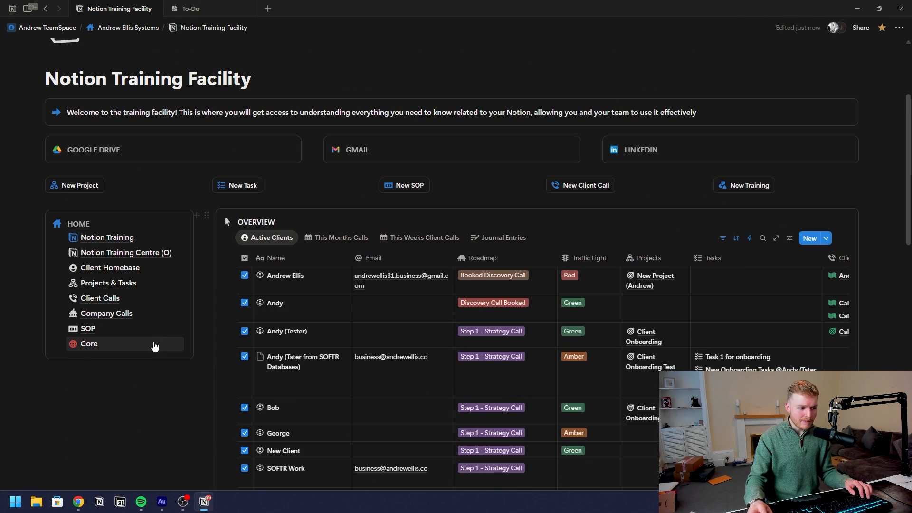
mouse_move(181, 350)
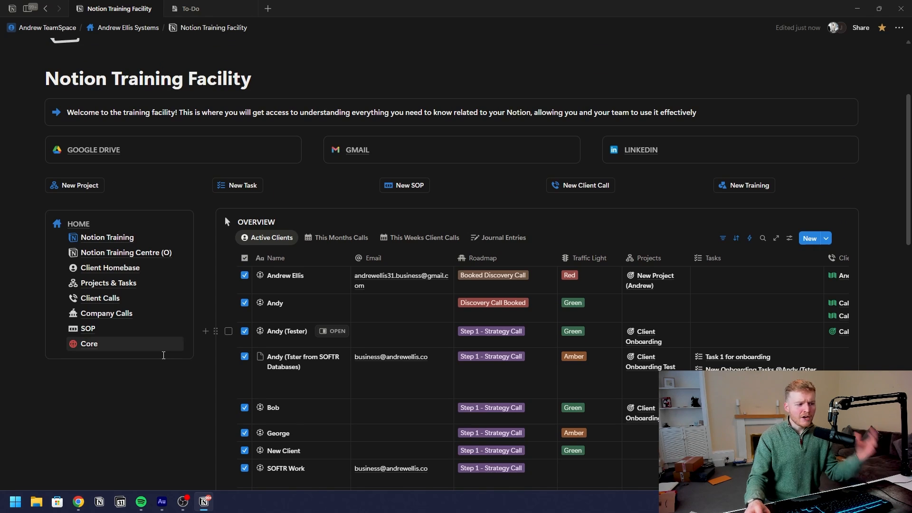
left_click(112, 378)
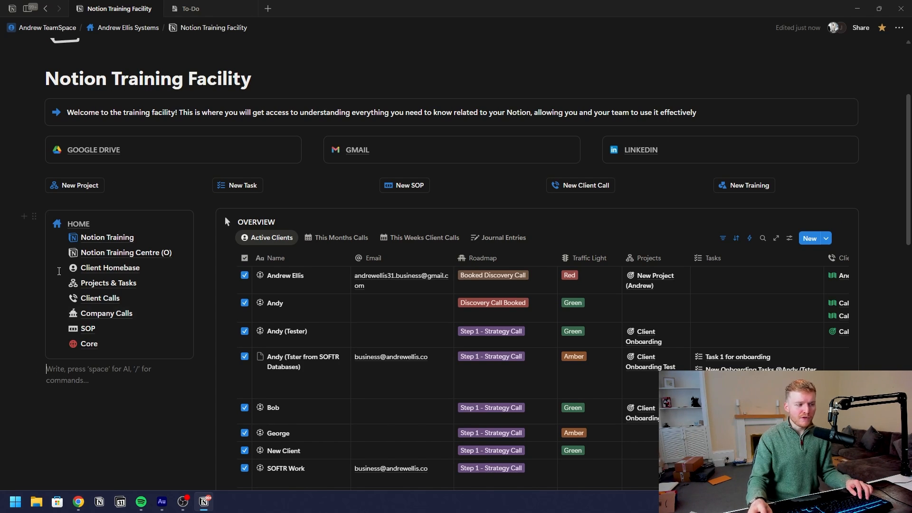
- View the Notion Training Centre (O) page and return to its parent Notion Training Facility page
left_click(119, 254)
scroll(186, 272, "down", 3)
scroll(186, 271, "up", 3)
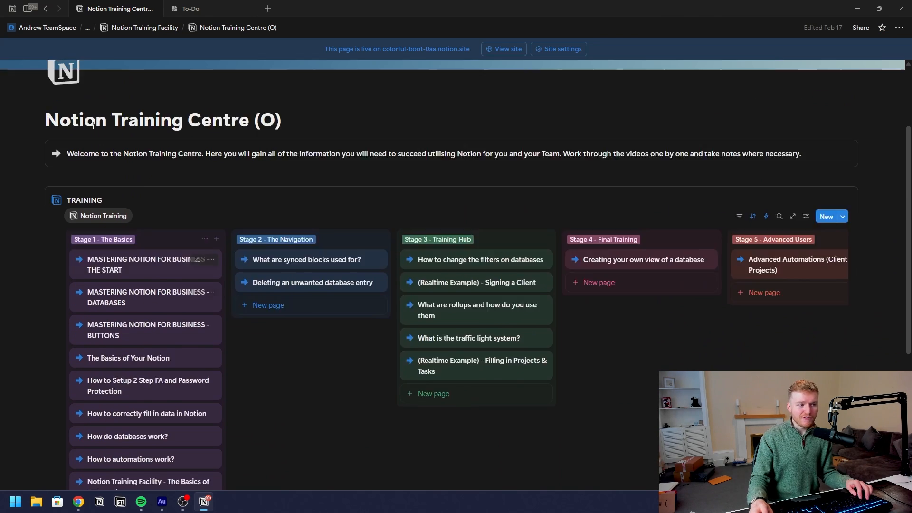
left_click(145, 28)
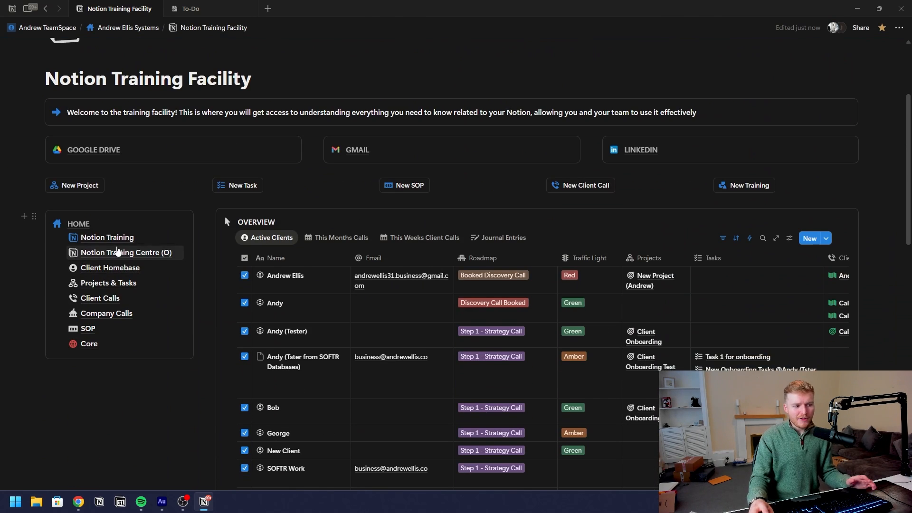
- Open the Projects & Tasks page and examine its copy of the synced HOME navigation block
left_click(121, 283)
mouse_move(119, 295)
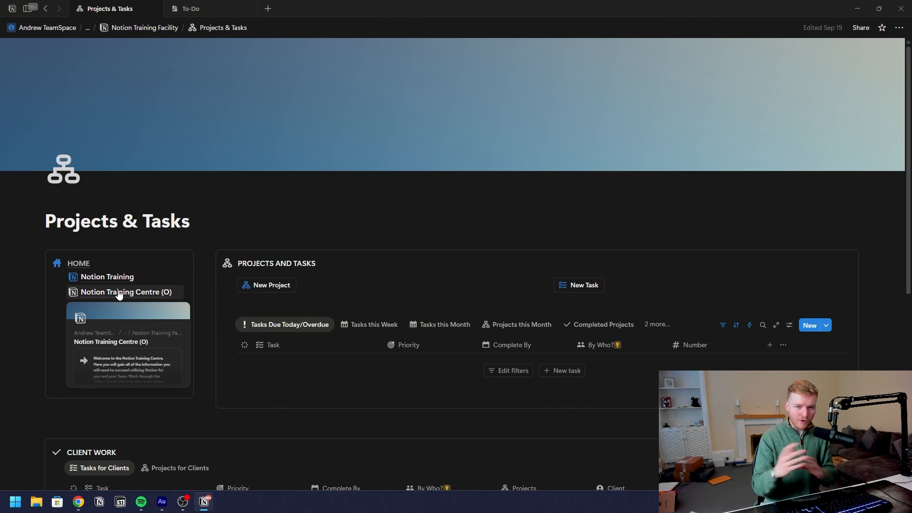
scroll(124, 326, "down", 2)
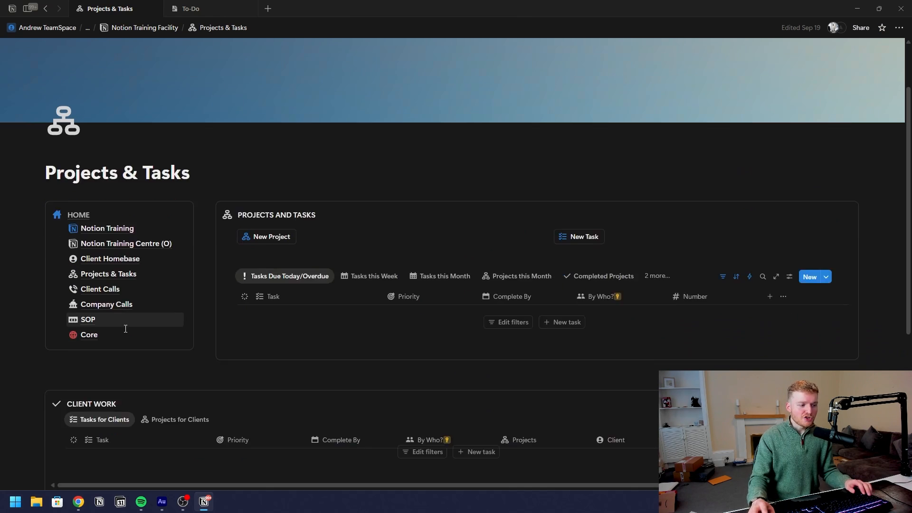
- Insert an empty callout block at the end of the Projects & Tasks page, below the Task subpage
left_click(117, 323)
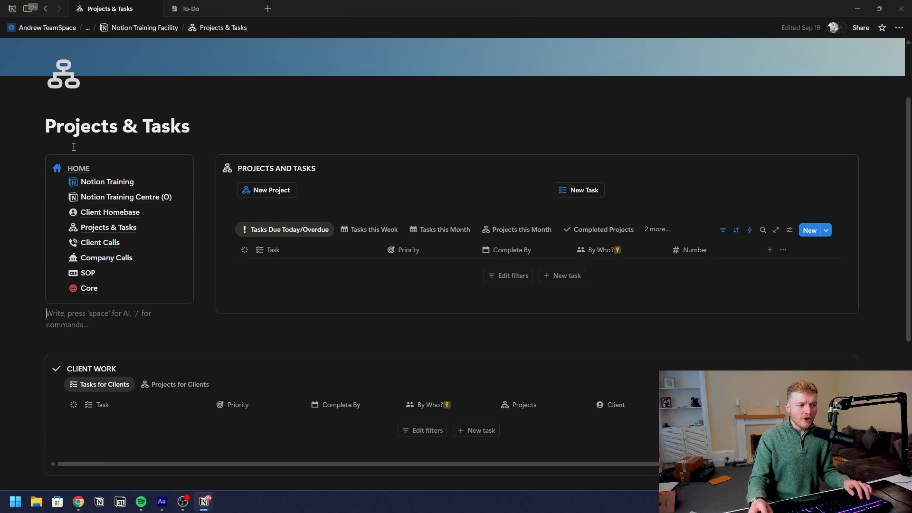
scroll(189, 279, "down", 6)
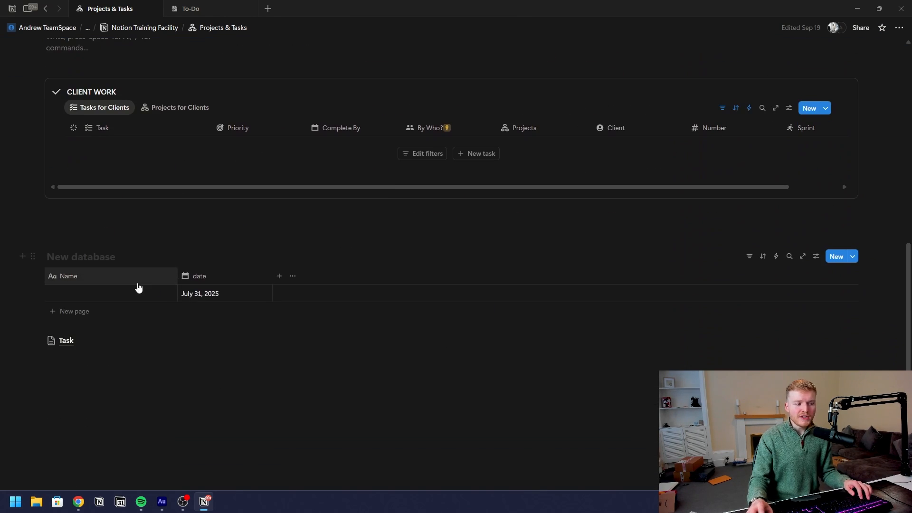
left_click(123, 404)
key("Return")
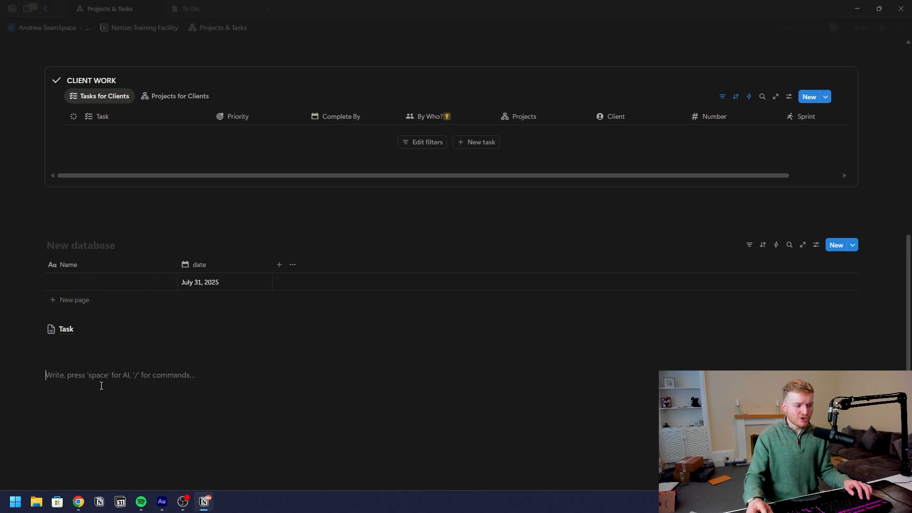
left_click(36, 375)
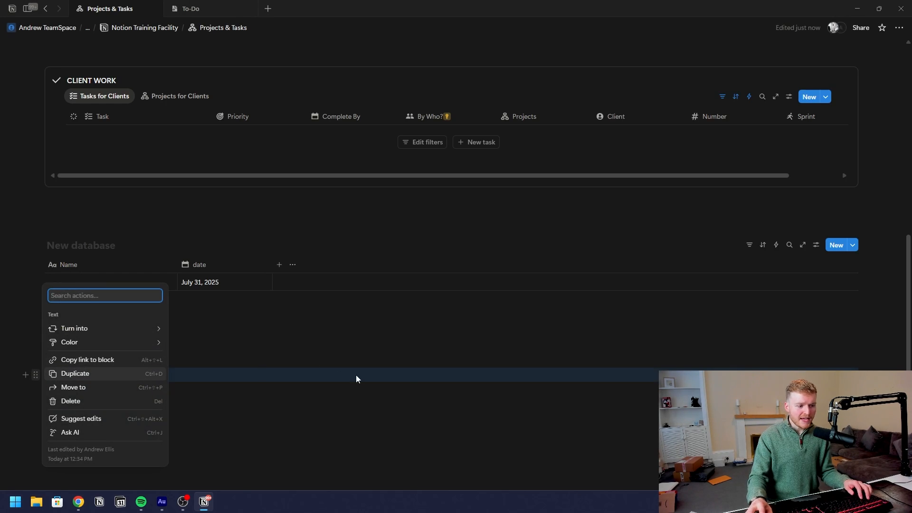
left_click(469, 387)
left_click(464, 389)
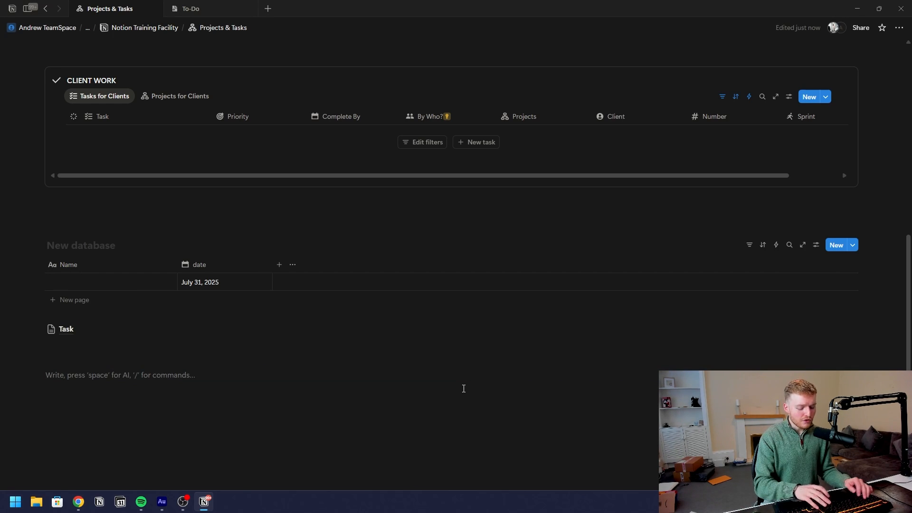
type("/ca")
key("Return")
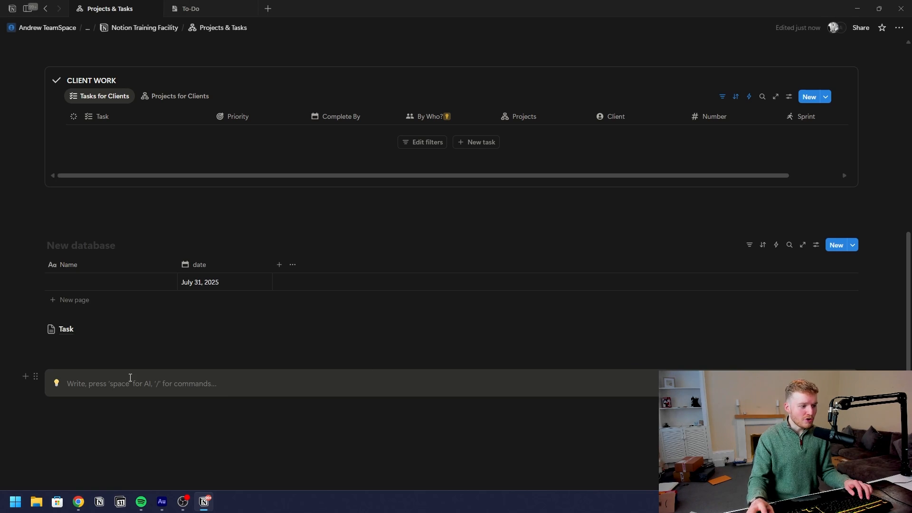
- Add the heading 3 "MENU" inside the callout and a divider beneath it
type("/h3")
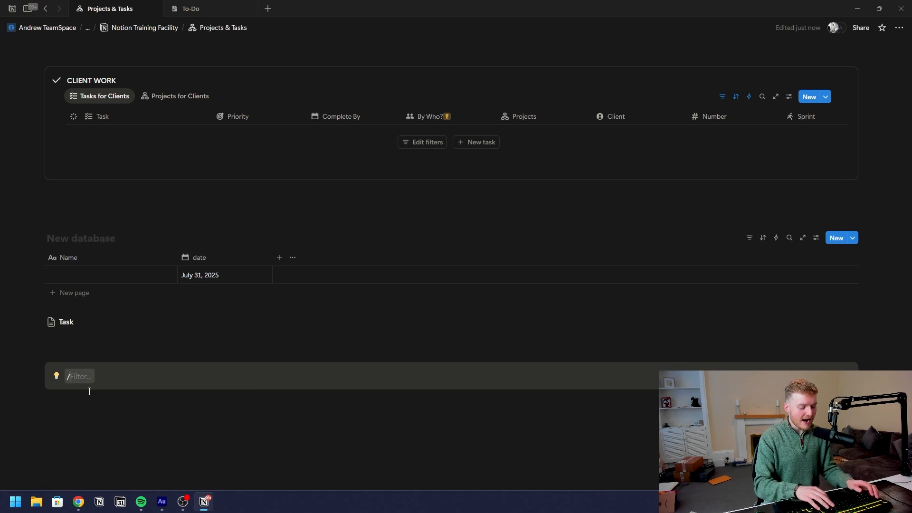
key("Return")
key("Caps_Lock")
type("MENU")
key("Return")
key("Caps_Lock")
type("/div")
key("Return")
- Create a new untitled subpage inside the MENU callout and return to the Projects & Tasks page
type("/pa")
key("Return")
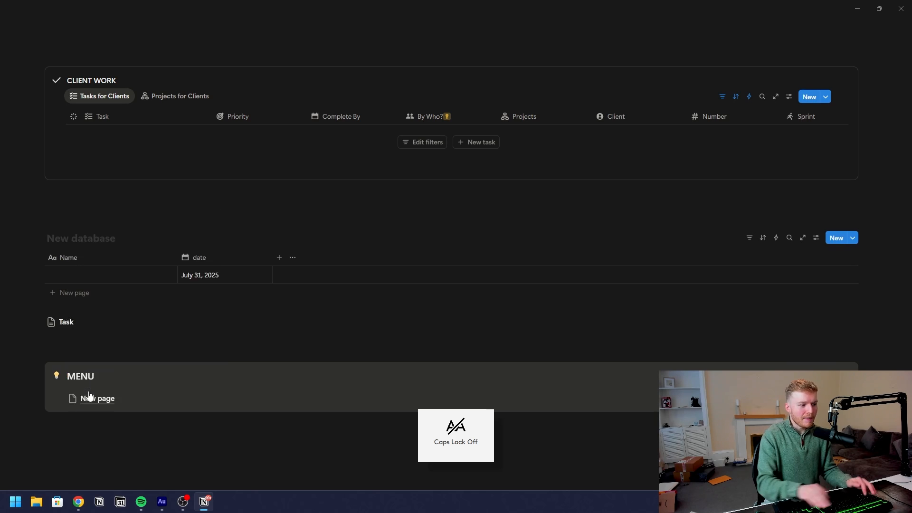
left_click(116, 29)
scroll(91, 305, "down", 10)
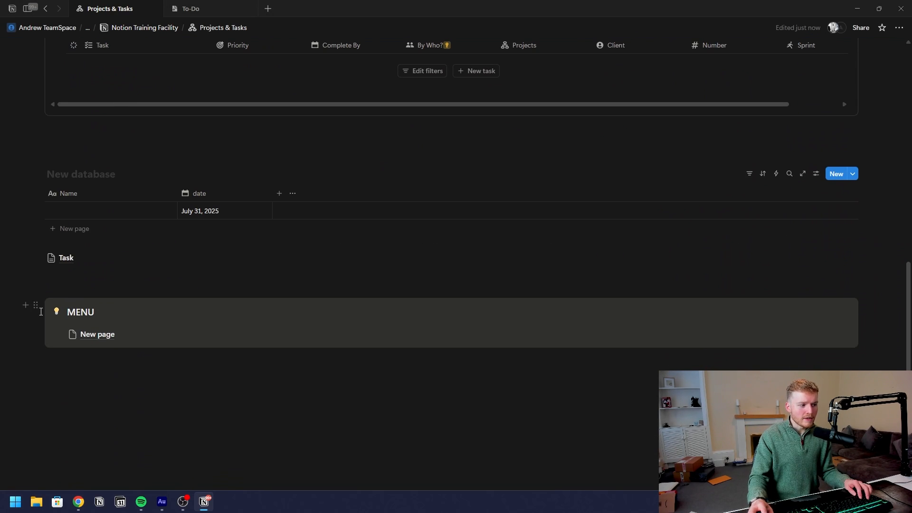
- Copy the link to the MENU callout block and paste it into the new subpage as a synced block
left_click(35, 306)
key("Escape")
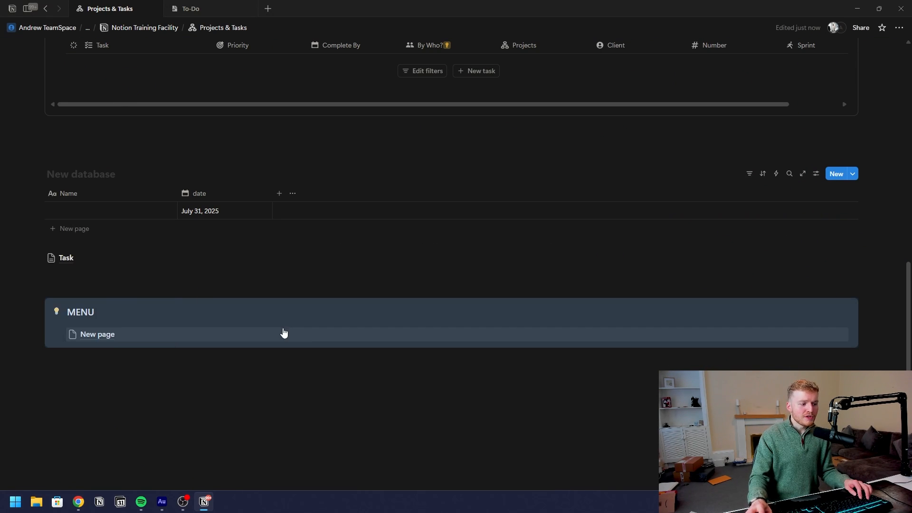
left_click(35, 305)
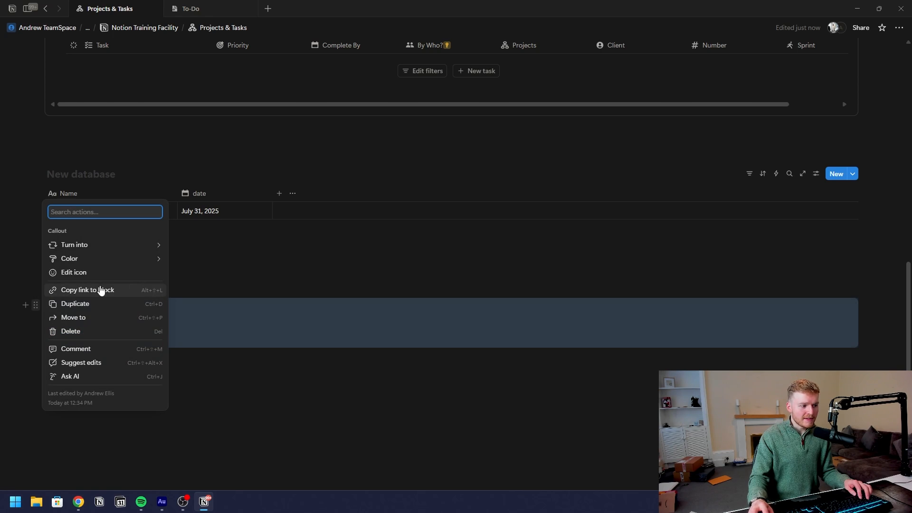
left_click(70, 294)
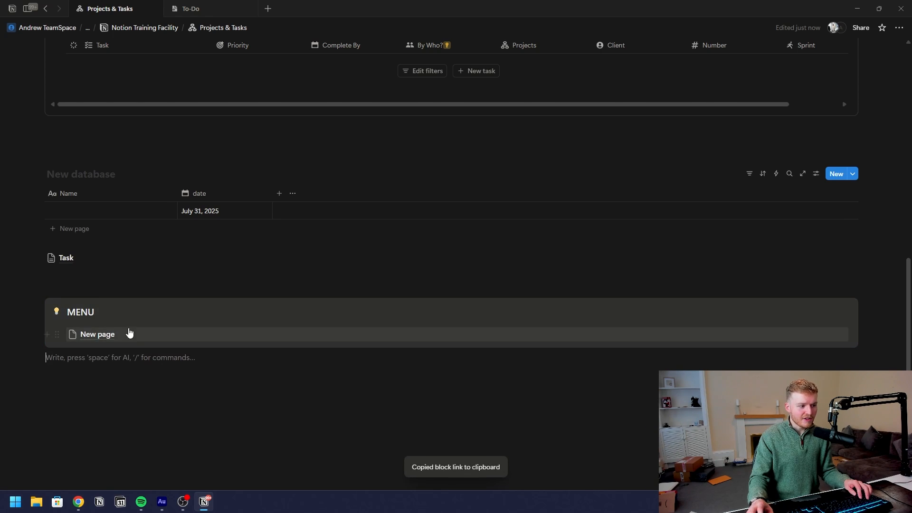
left_click(99, 335)
left_click(326, 164)
key("ctrl+v")
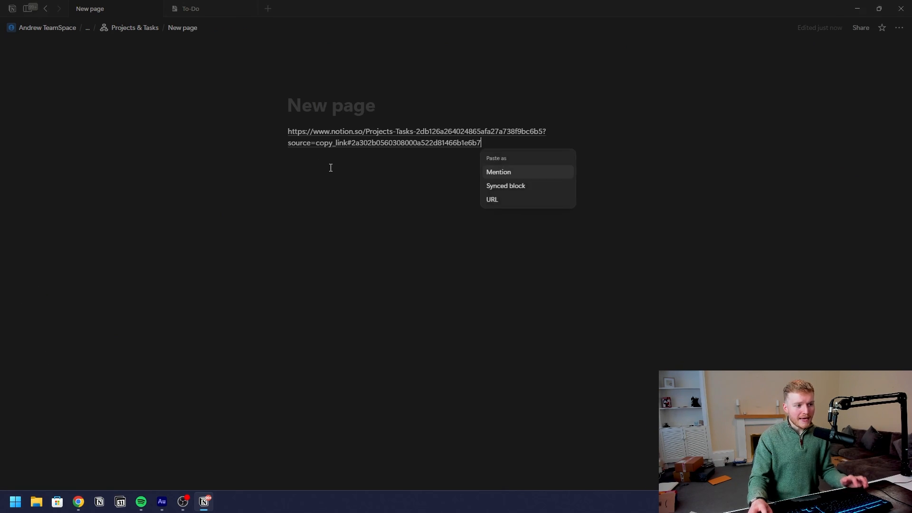
left_click(505, 191)
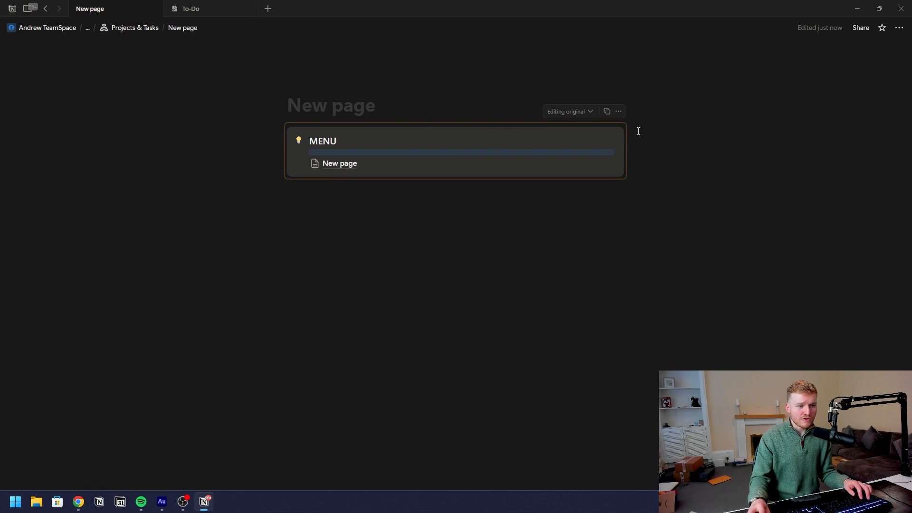
- Examine which pages the MENU block is synced to and which actions the synced block offers
left_click(584, 112)
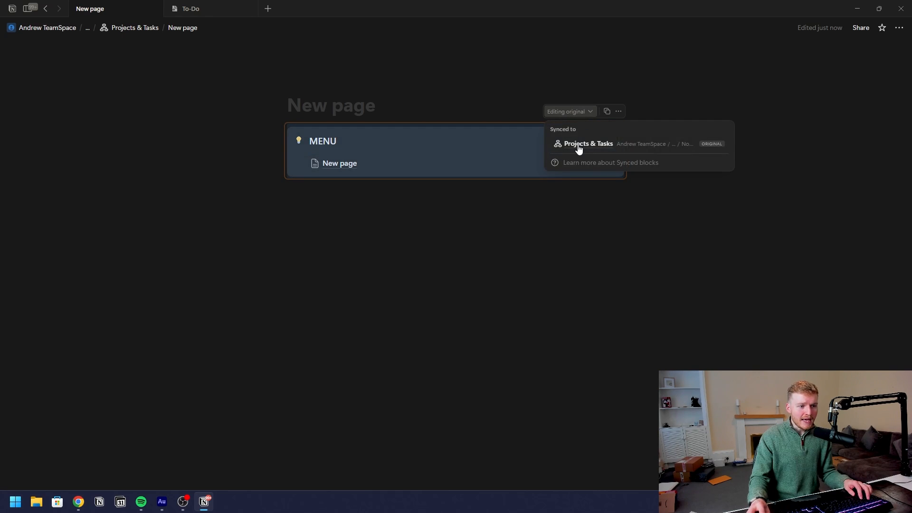
left_click(513, 143)
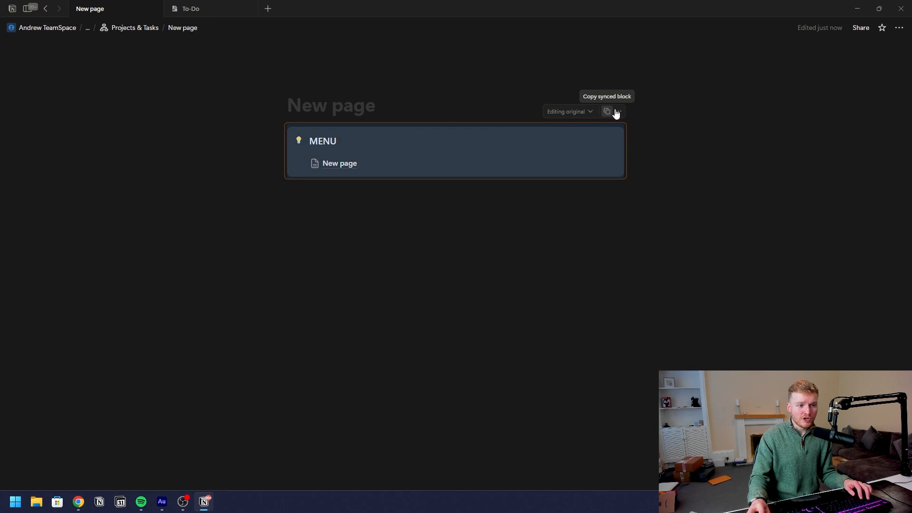
left_click(619, 111)
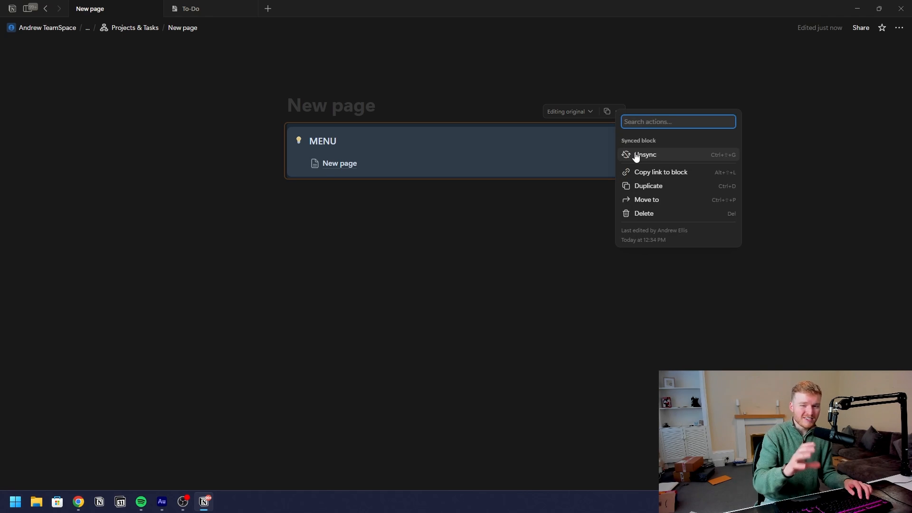
left_click(412, 233)
- Return to the Projects & Tasks page and look over its page options
left_click(131, 29)
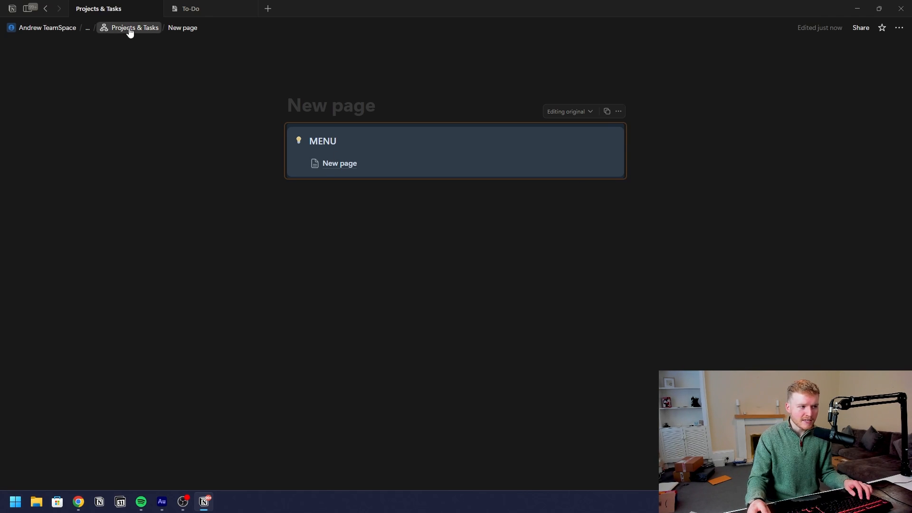
scroll(195, 260, "down", 10)
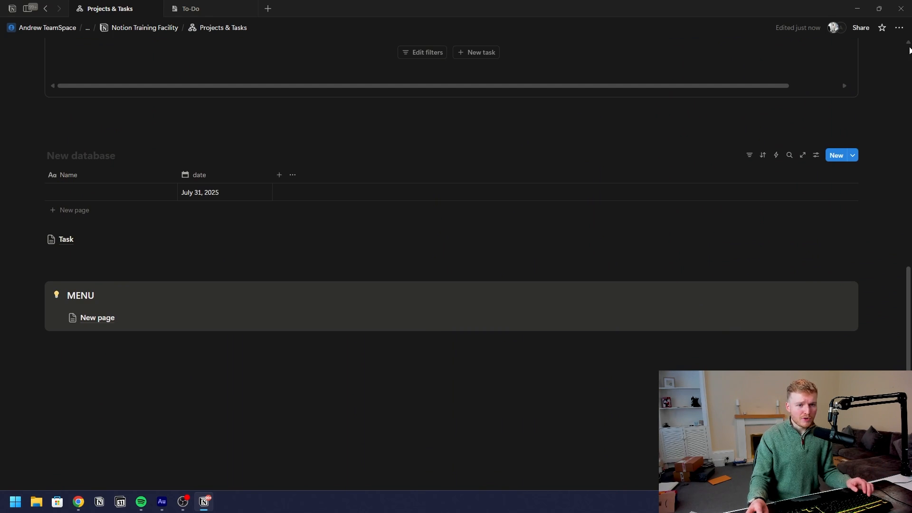
left_click(899, 28)
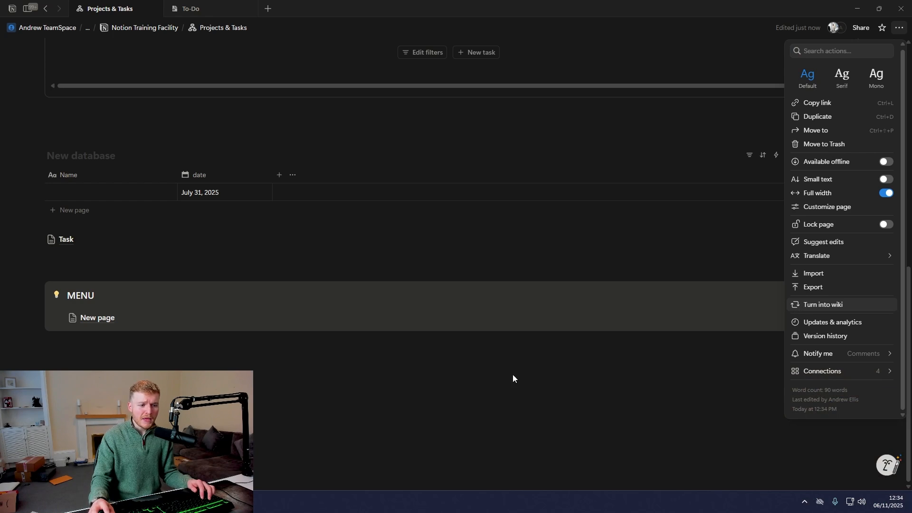
left_click(490, 369)
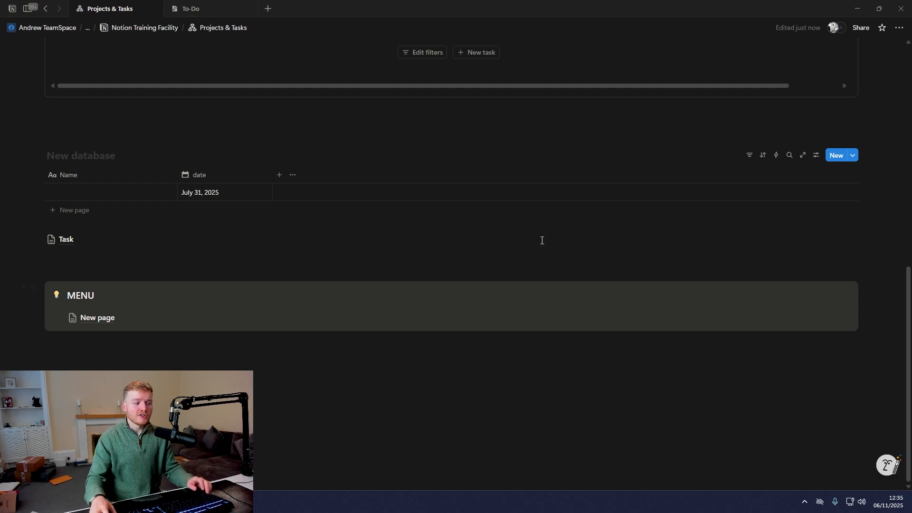
- Delete the MENU callout with its subpage from the end of the Projects & Tasks page
left_click(33, 290)
key("Delete")
left_click(459, 269)
left_click(321, 343)
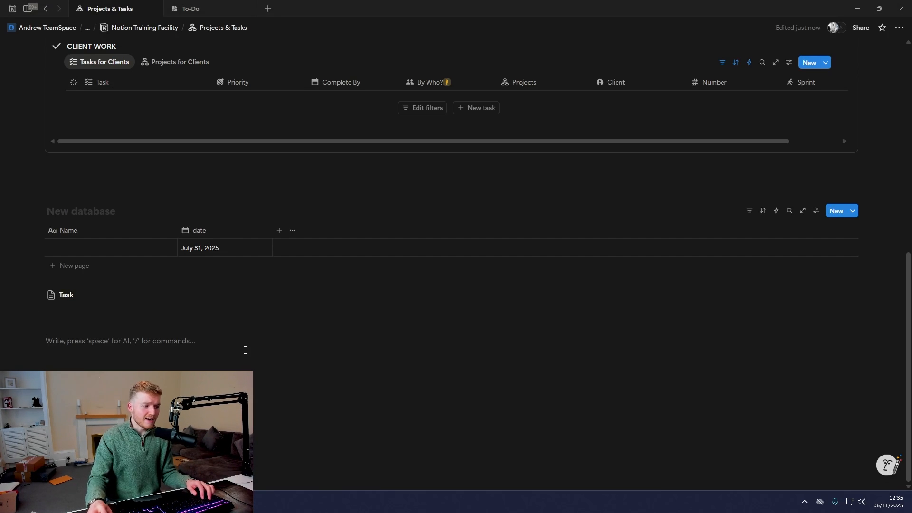
- Open the version history of the Projects & Tasks page and examine the September 30 version
left_click(900, 28)
scroll(850, 285, "down", 1)
left_click(836, 336)
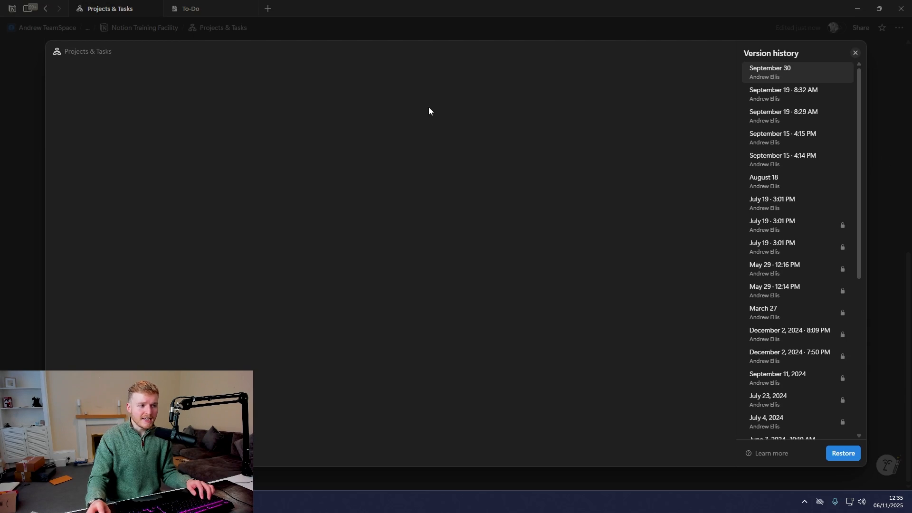
scroll(353, 256, "down", 8)
scroll(691, 165, "up", 3)
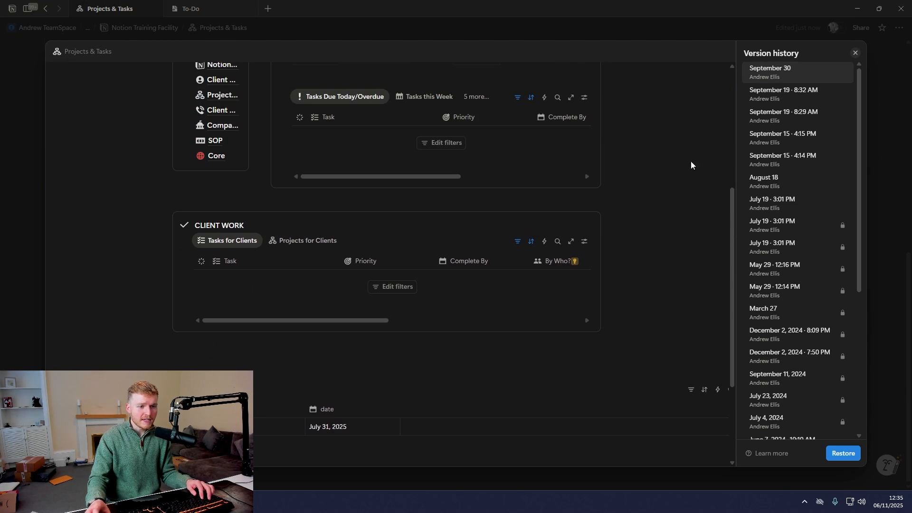
- Preview the September 19, 8:32 AM version and look through the list of older versions
left_click(793, 95)
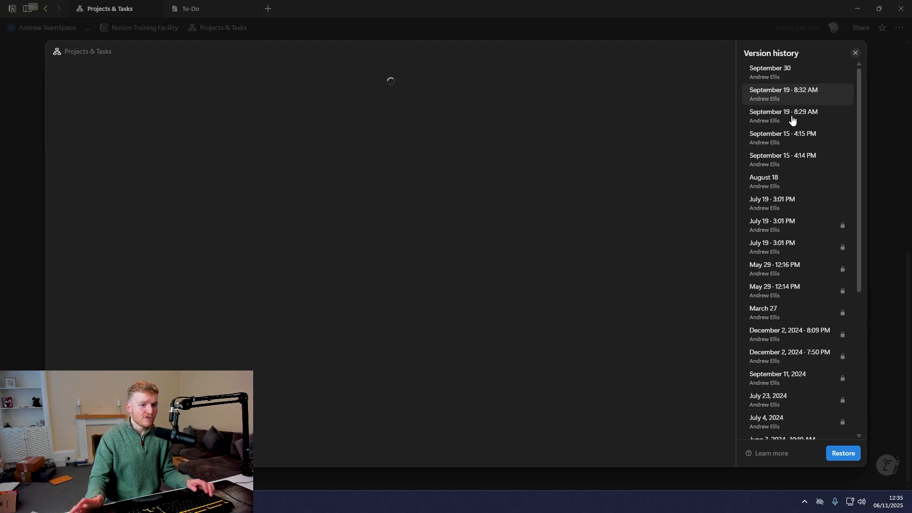
scroll(318, 277, "down", 8)
scroll(425, 267, "up", 8)
scroll(774, 287, "down", 5)
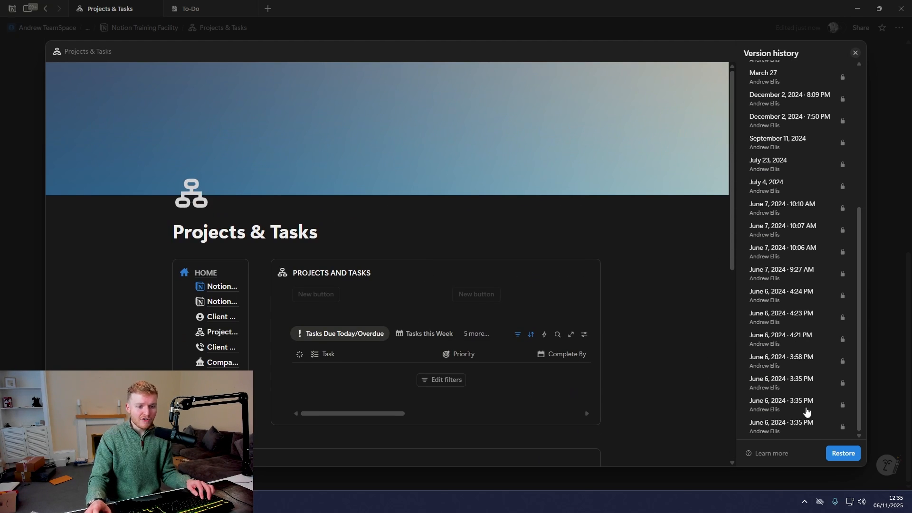
scroll(803, 285, "up", 5)
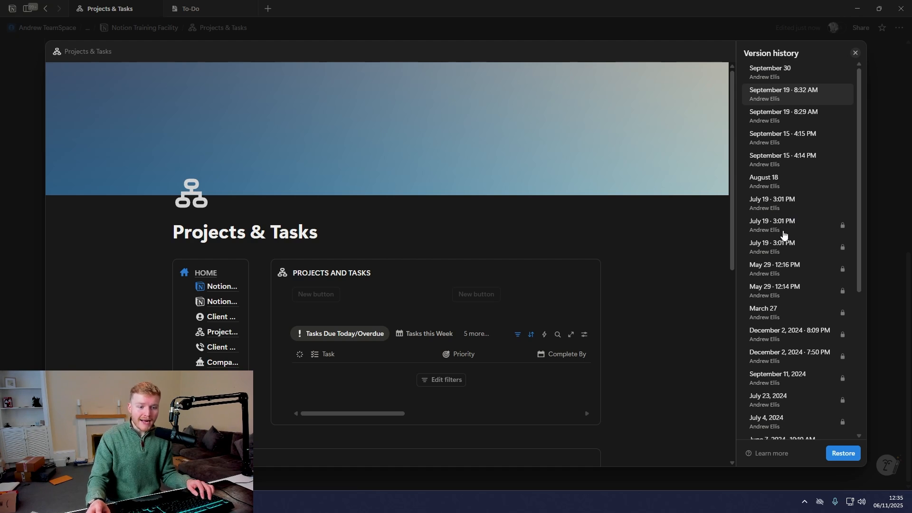
- Try to preview the June 6, 2024, 4:24 PM version and close the version history
scroll(789, 247, "down", 5)
left_click(796, 294)
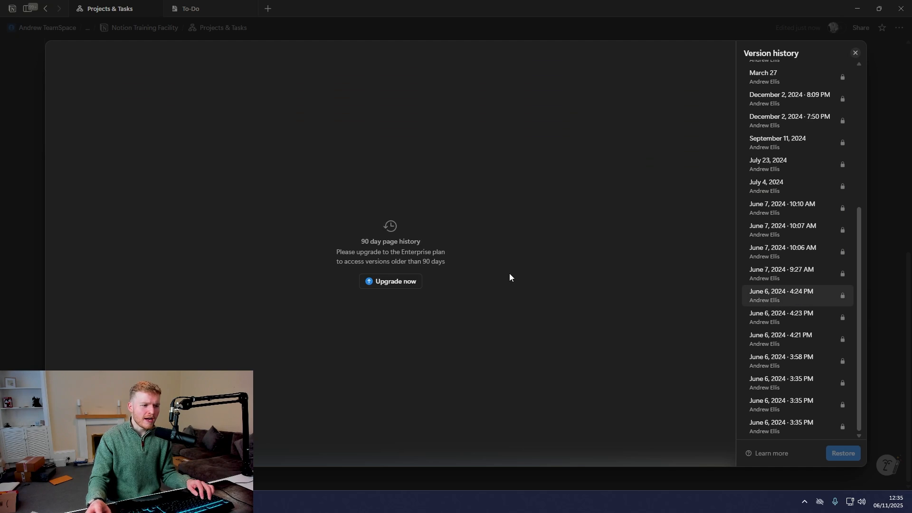
left_click(856, 54)
left_click(113, 343)
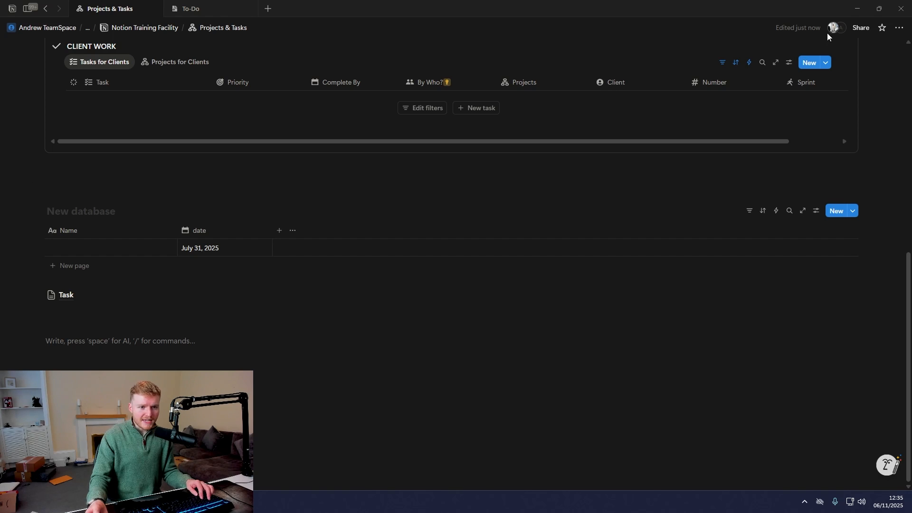
- Reopen the page's version history, view the restore option for the September 30 version and close it without restoring
left_click(899, 27)
scroll(824, 314, "down", 1)
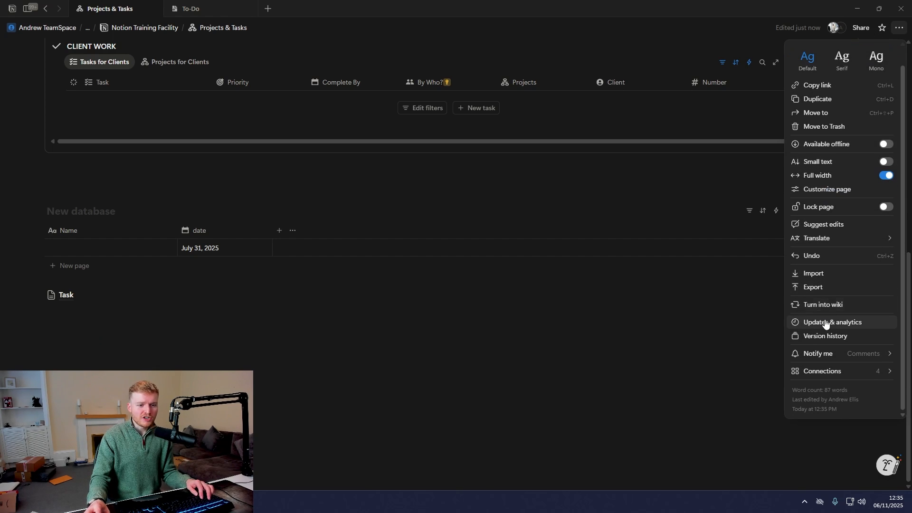
left_click(835, 338)
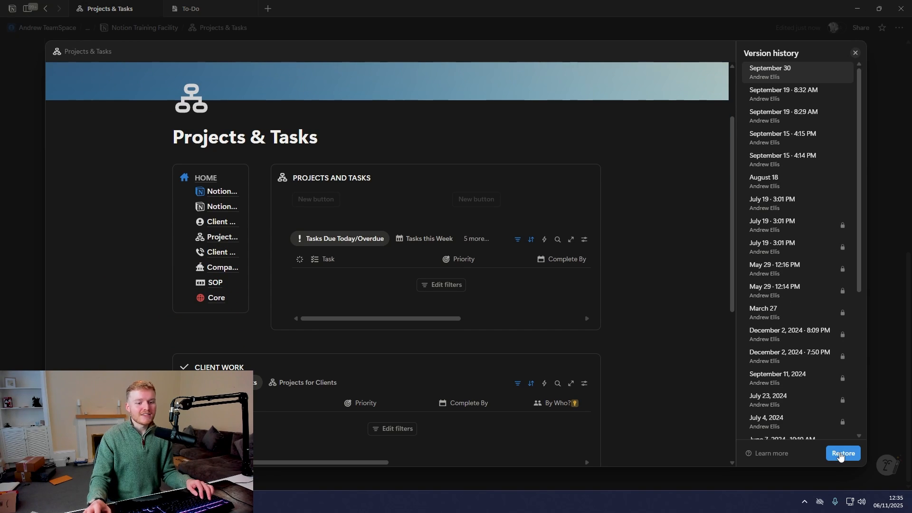
left_click(883, 224)
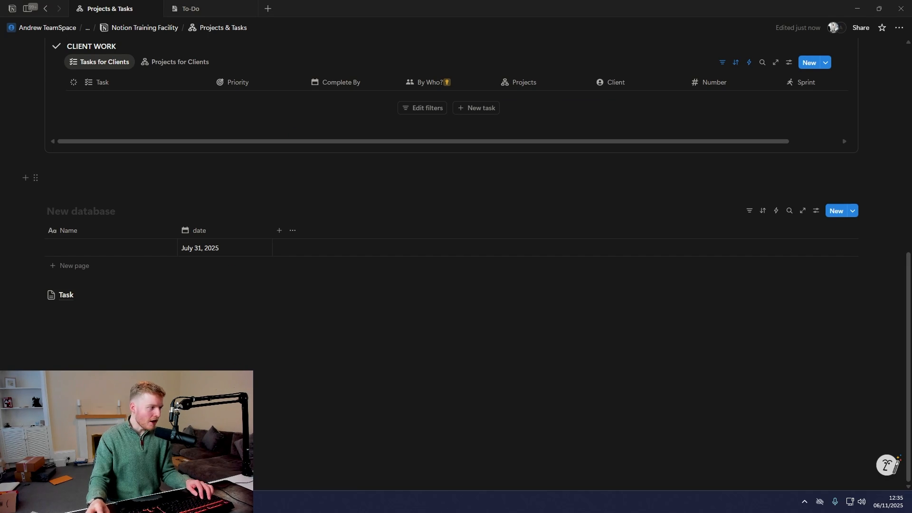
- View the deleted pages in the workspace Trash and close it
mouse_move(49, 283)
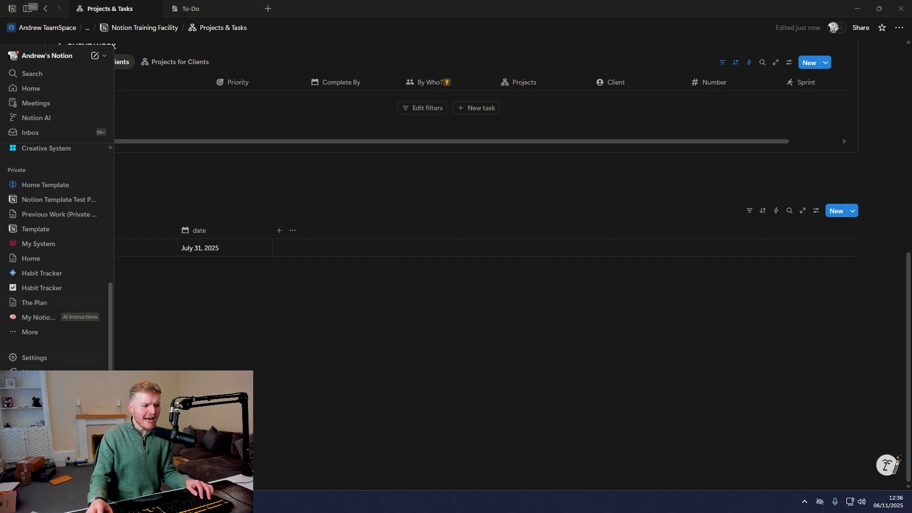
left_click(31, 387)
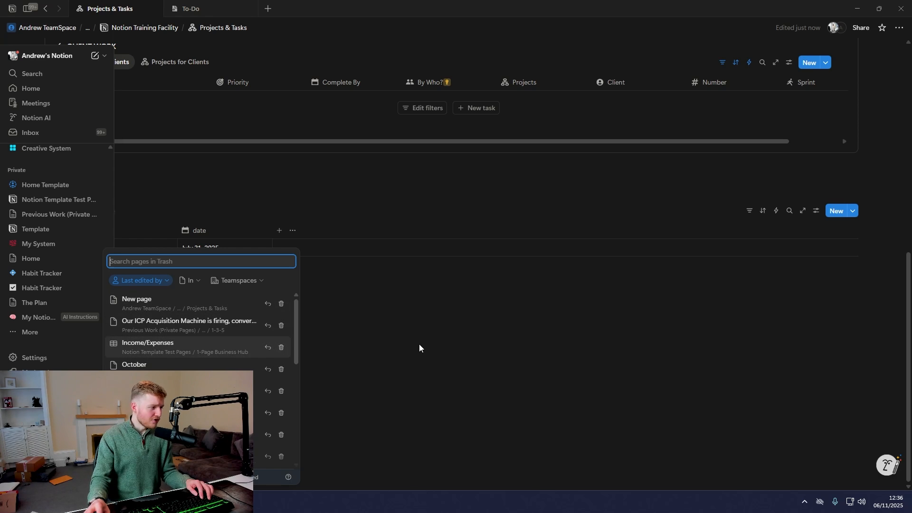
left_click(432, 343)
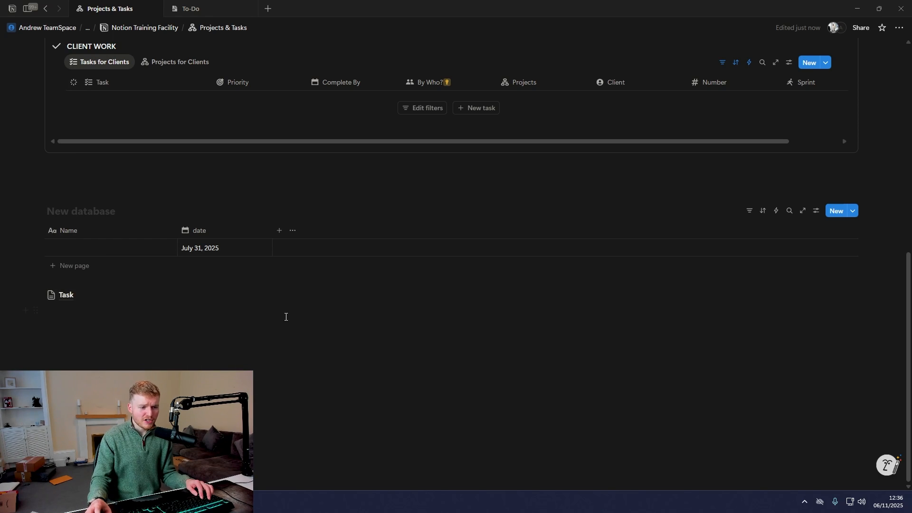
- Place the cursor in the empty line above the untitled database on the Projects & Tasks page
scroll(247, 348, "up", 1)
scroll(271, 319, "up", 1)
left_click(239, 286)
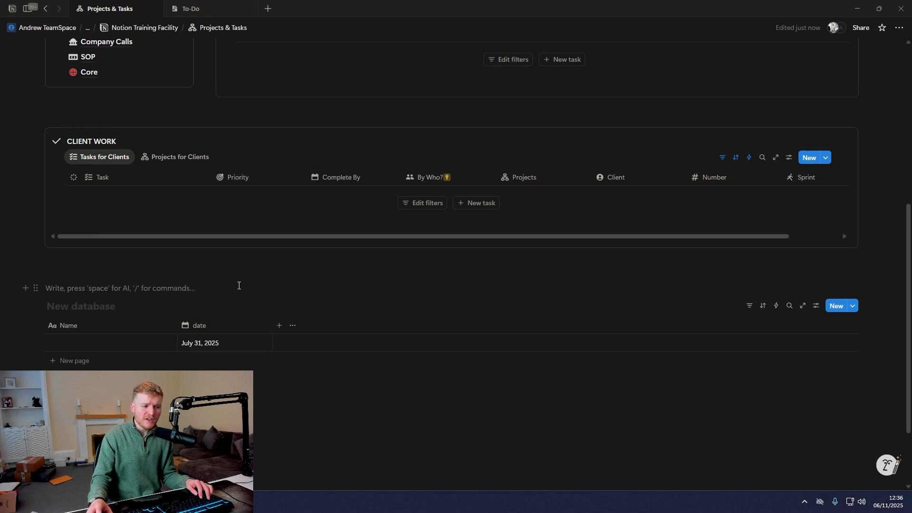